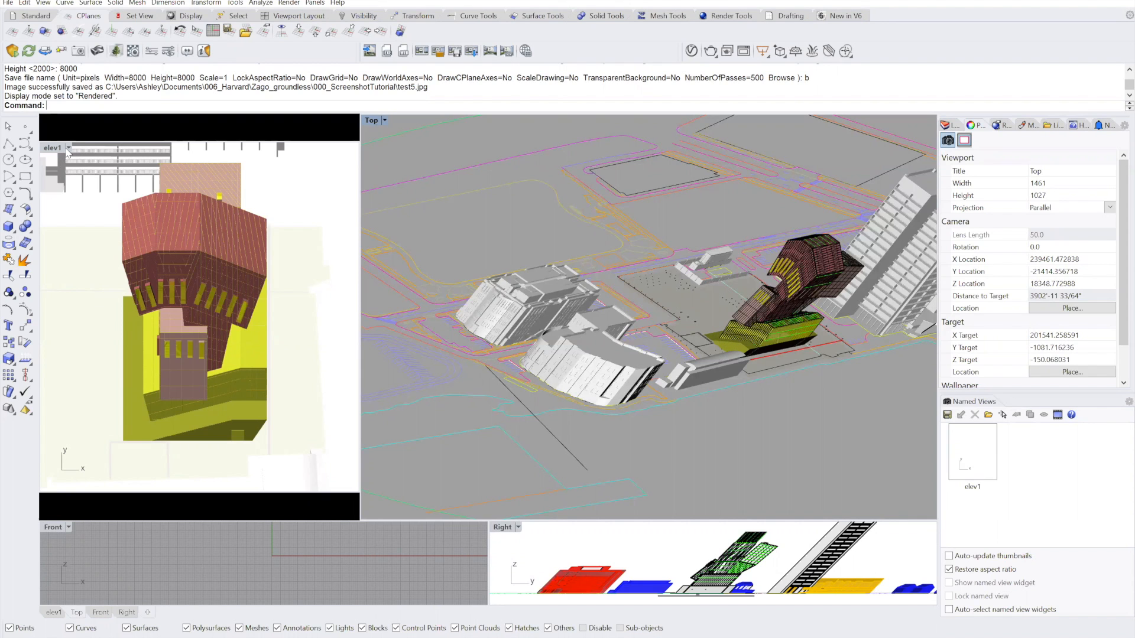
Set the Top viewport's display mode to Plan Perspective Render and frame the red and yellow building.
left_click(384, 120)
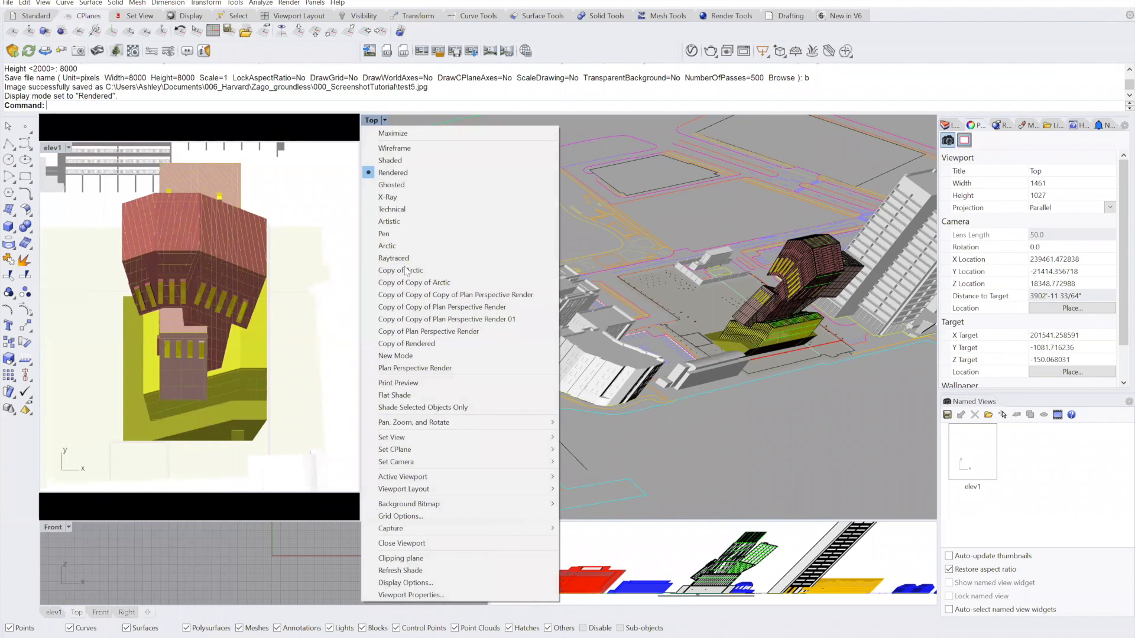
left_click(402, 368)
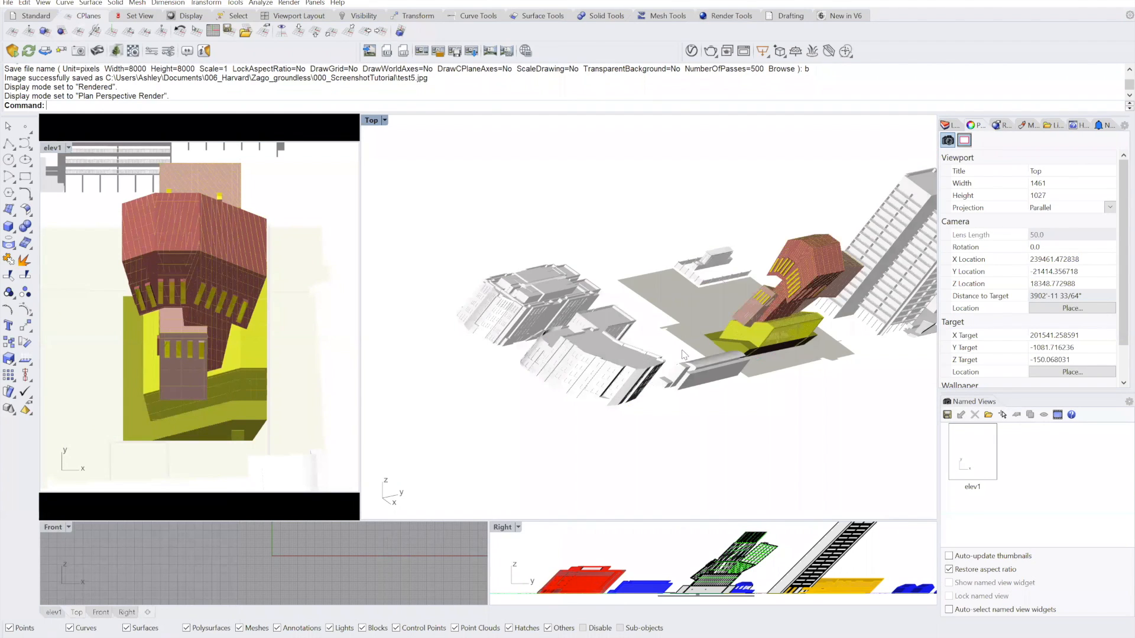
scroll(488, 337, "down", 4)
scroll(785, 300, "up", 2)
mouse_move(581, 341)
right_mouse_down()
mouse_move(683, 337)
mouse_move(599, 332)
mouse_move(593, 345)
right_mouse_up()
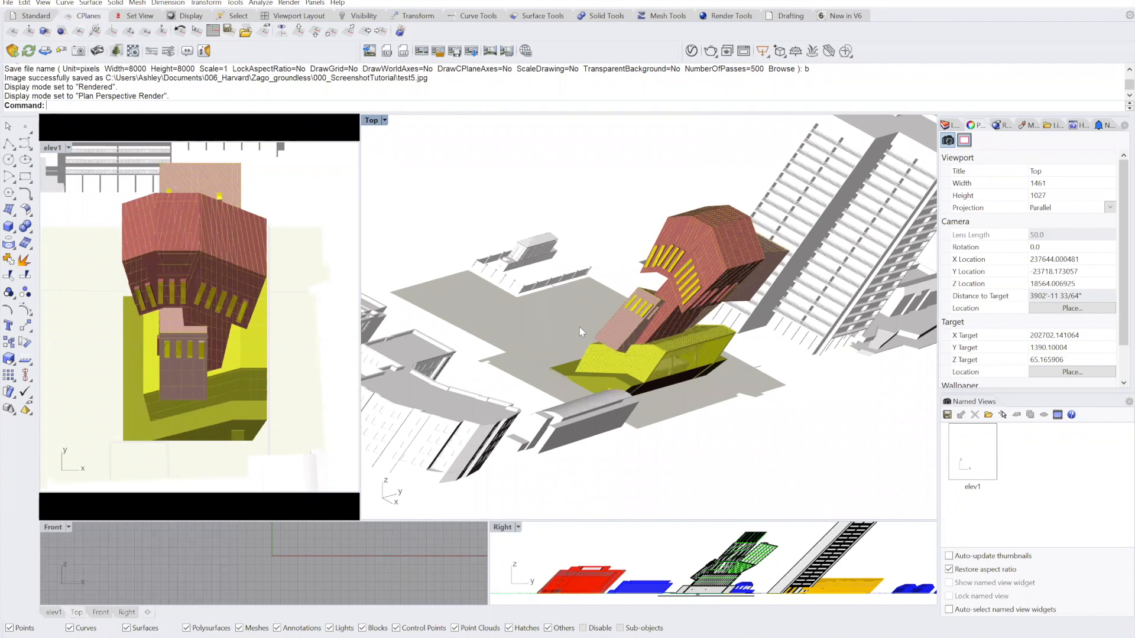
Switch to the 20200604_TestFile model window and maximize its Top viewport.
mouse_move(424, 637)
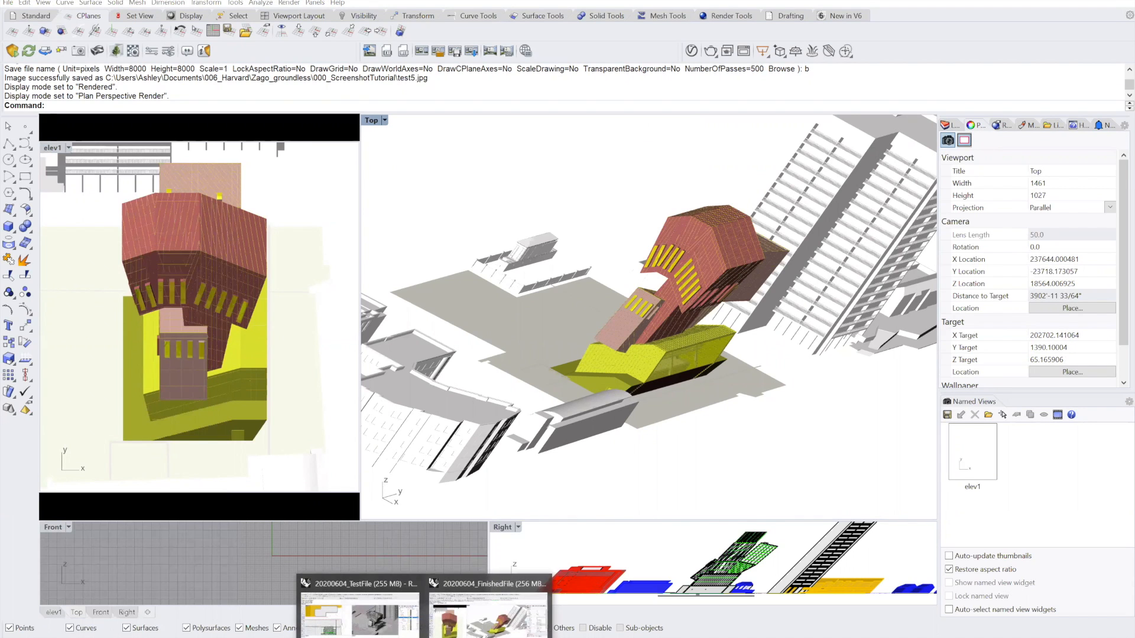
left_click(448, 588)
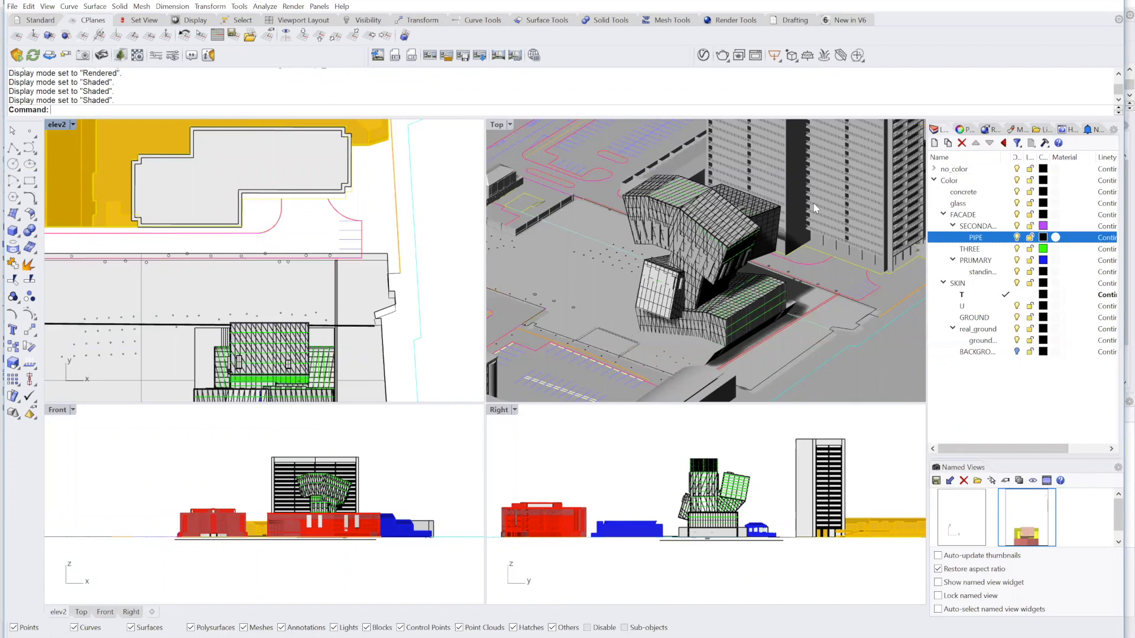
double_click(495, 126)
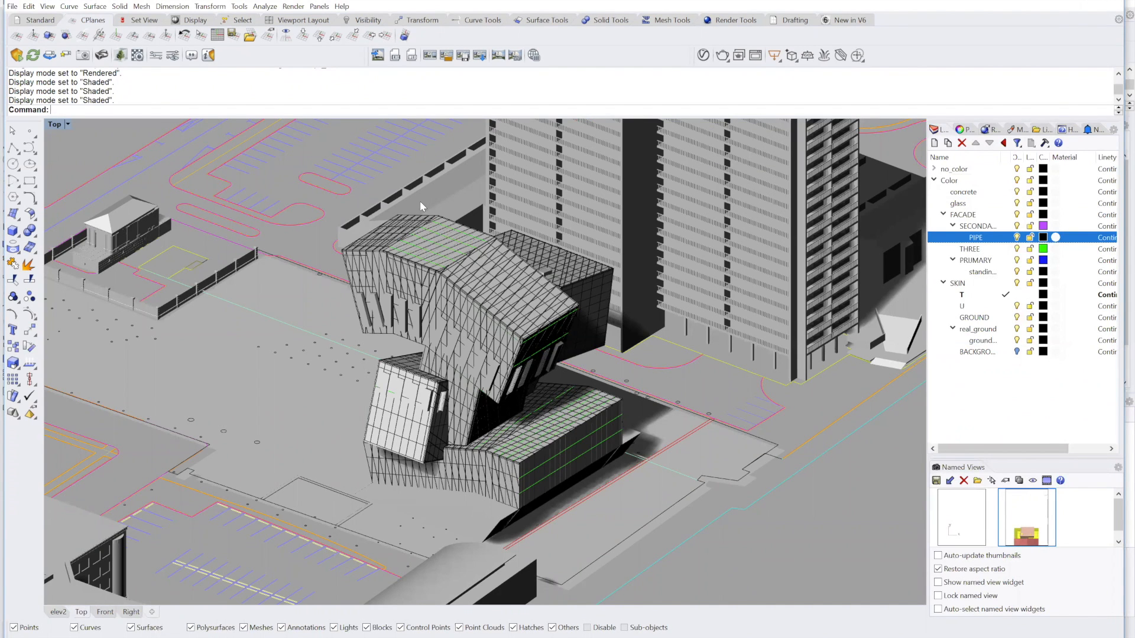
type("Doc")
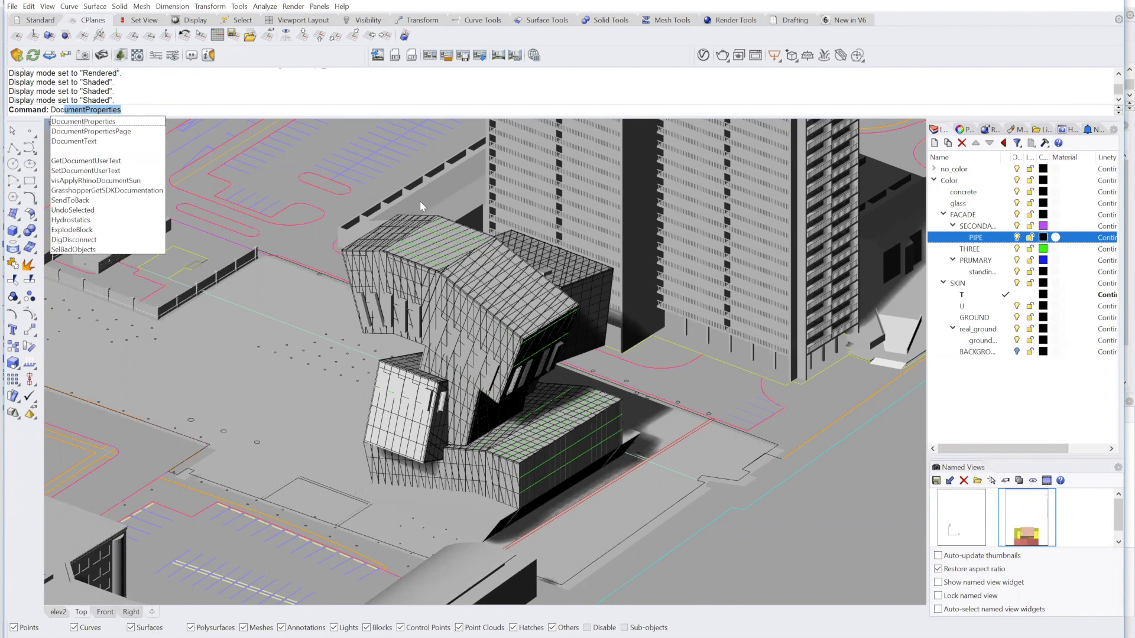
key("Escape")
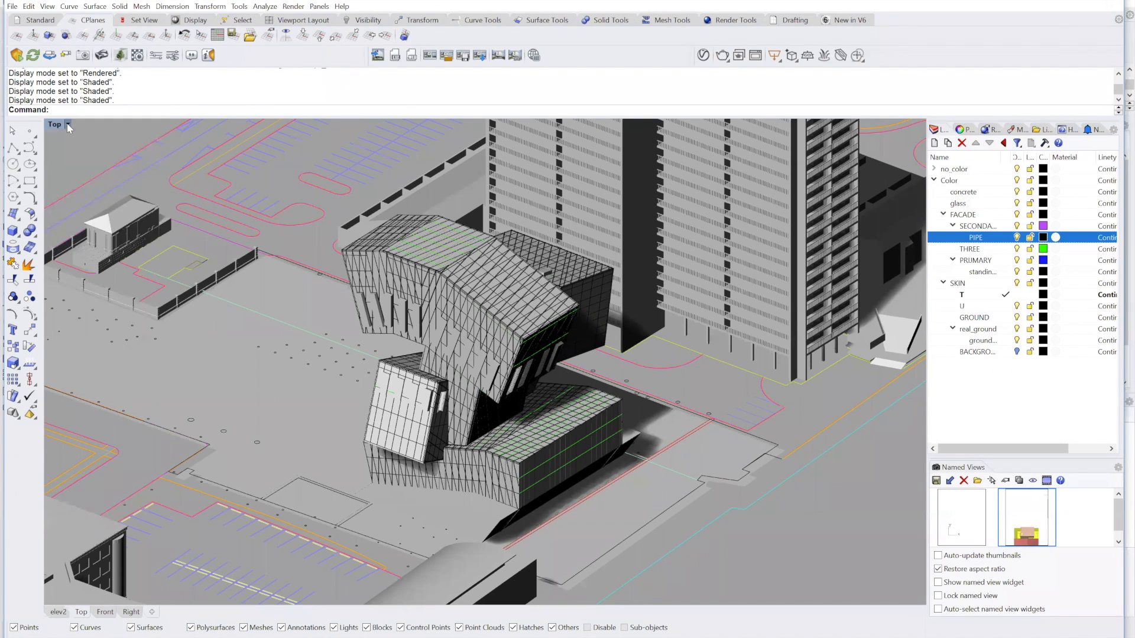
left_click(68, 124)
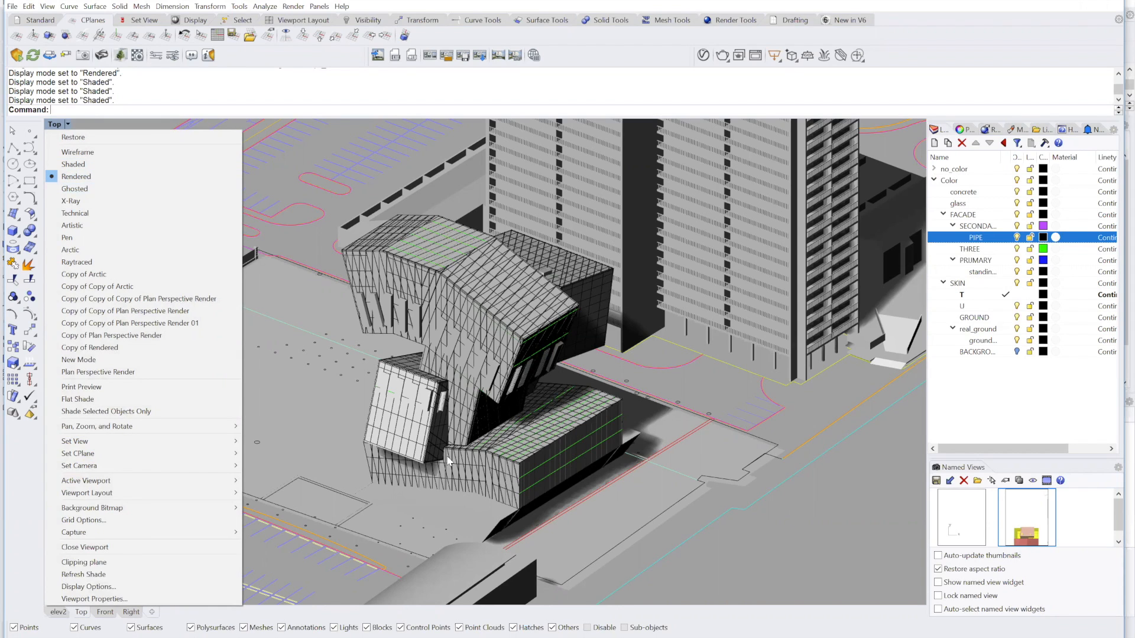
left_click(240, 114)
Duplicate the Rendered display mode in the document properties and accept the new copy.
type("DocumentProperties")
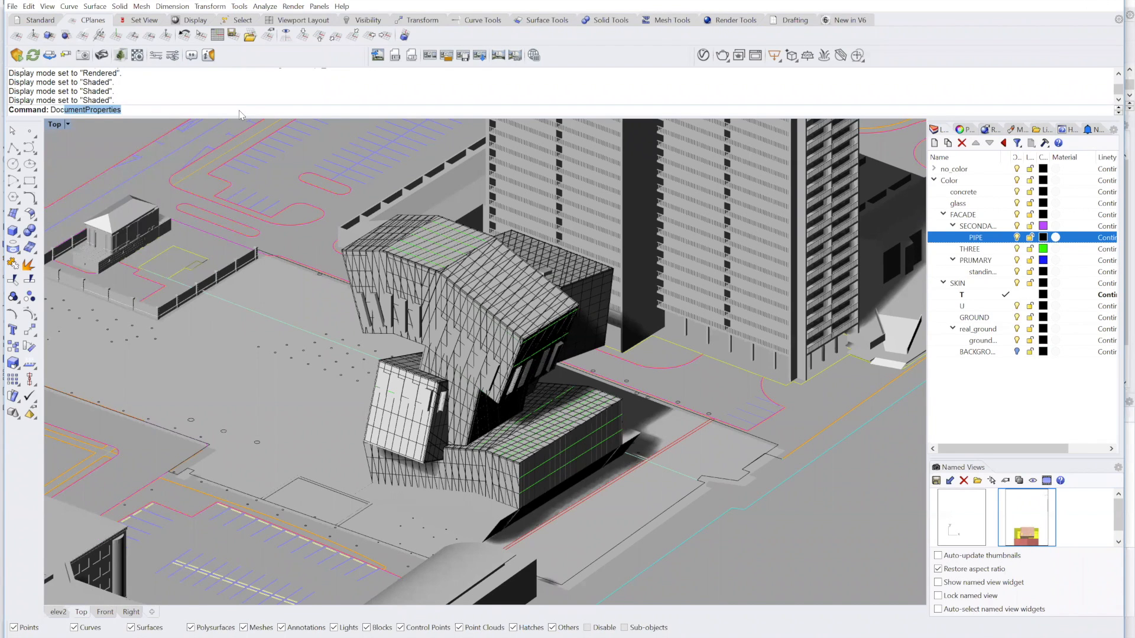
key("Return")
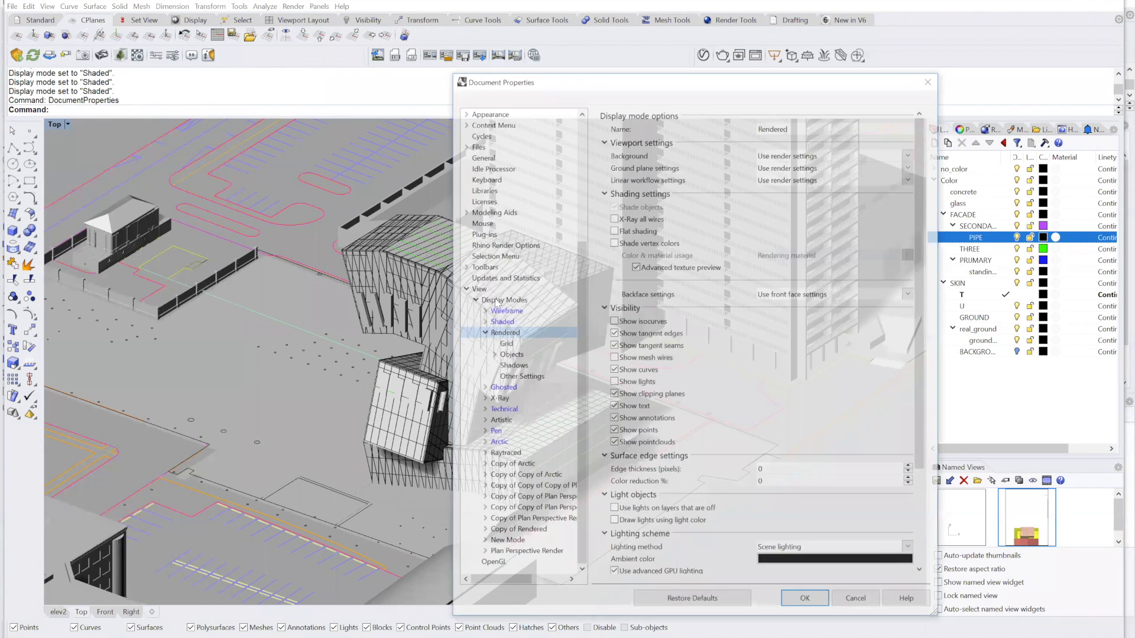
left_click(495, 301)
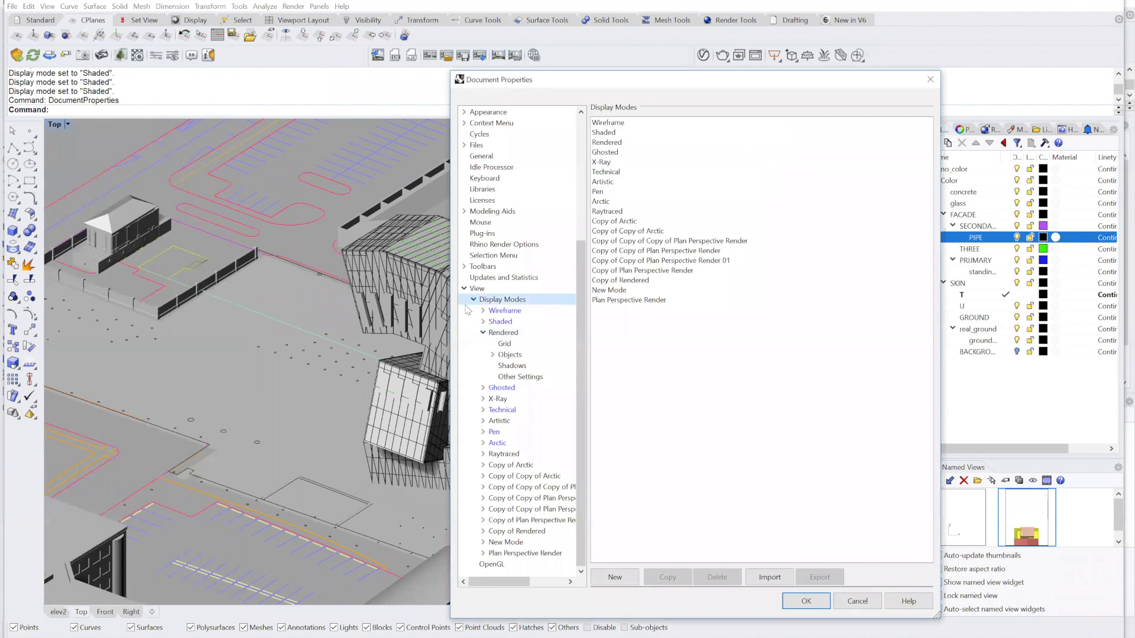
left_click(484, 334)
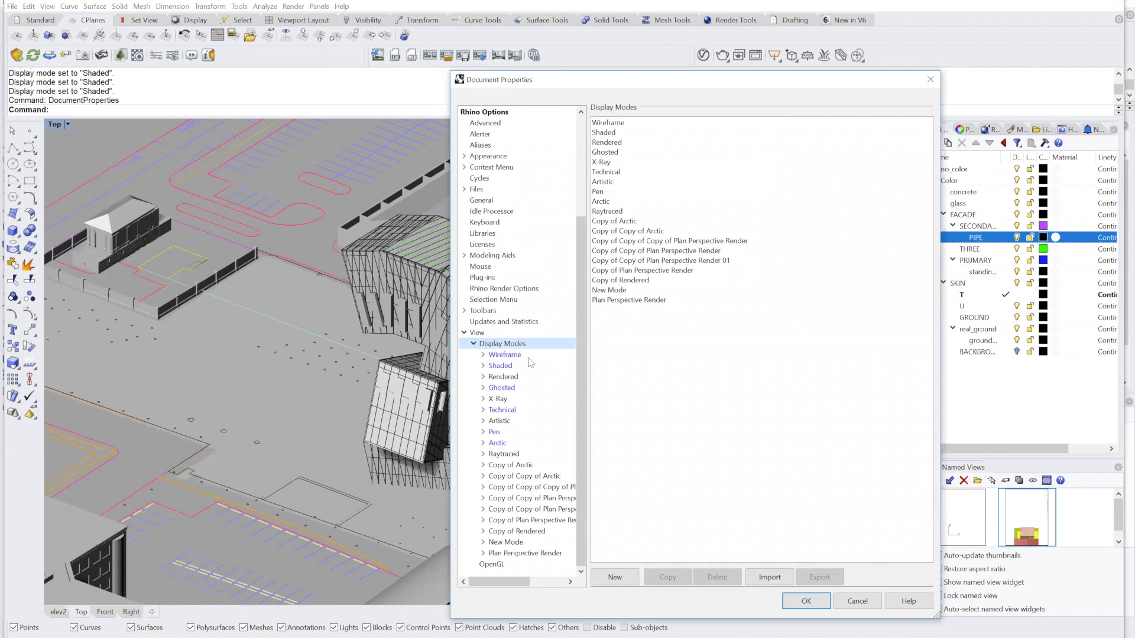
left_click(614, 143)
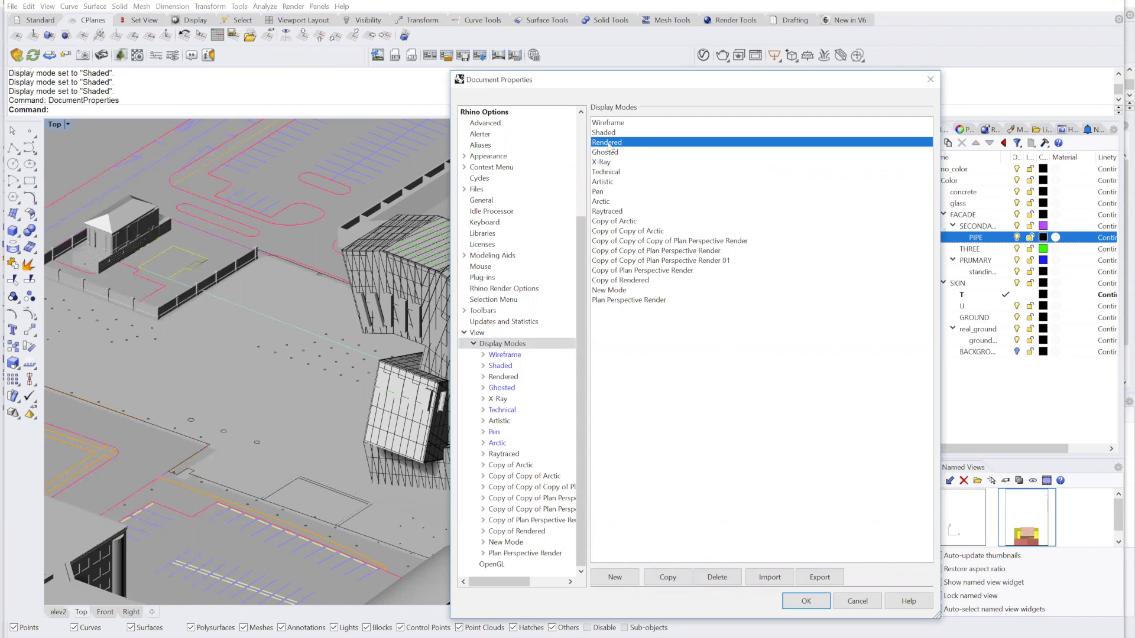
left_click(666, 578)
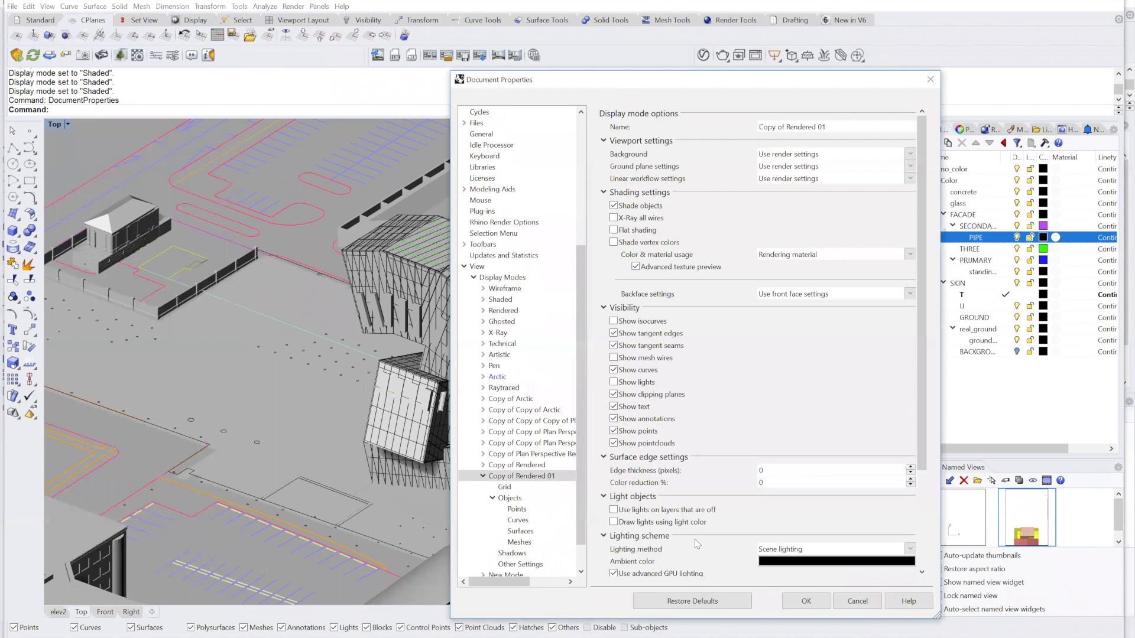
left_click(490, 478)
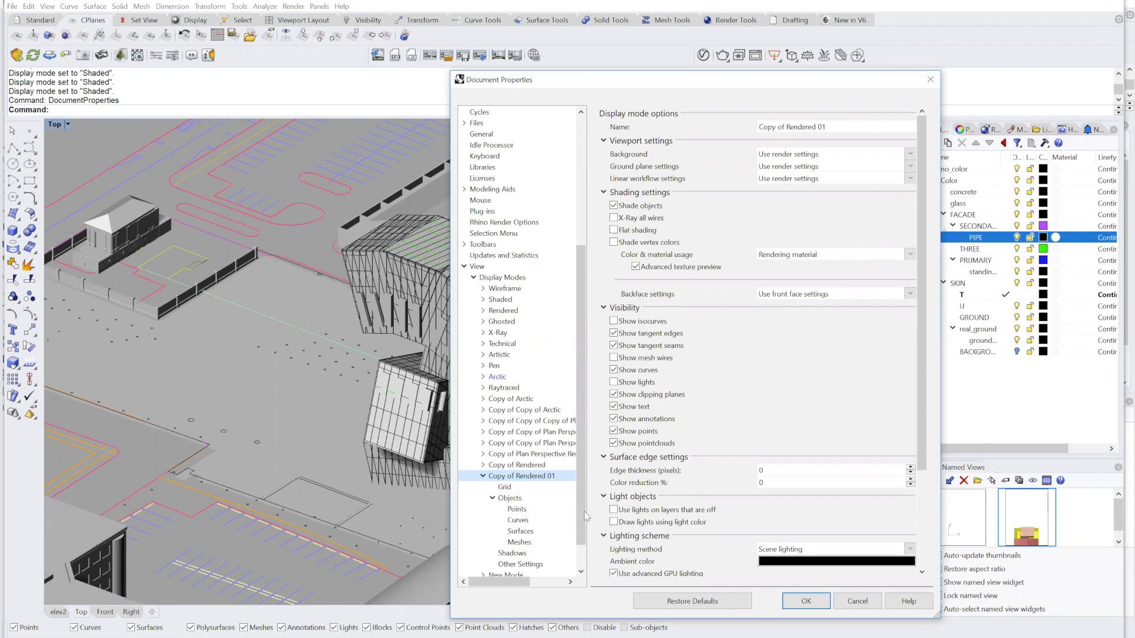
left_click(805, 602)
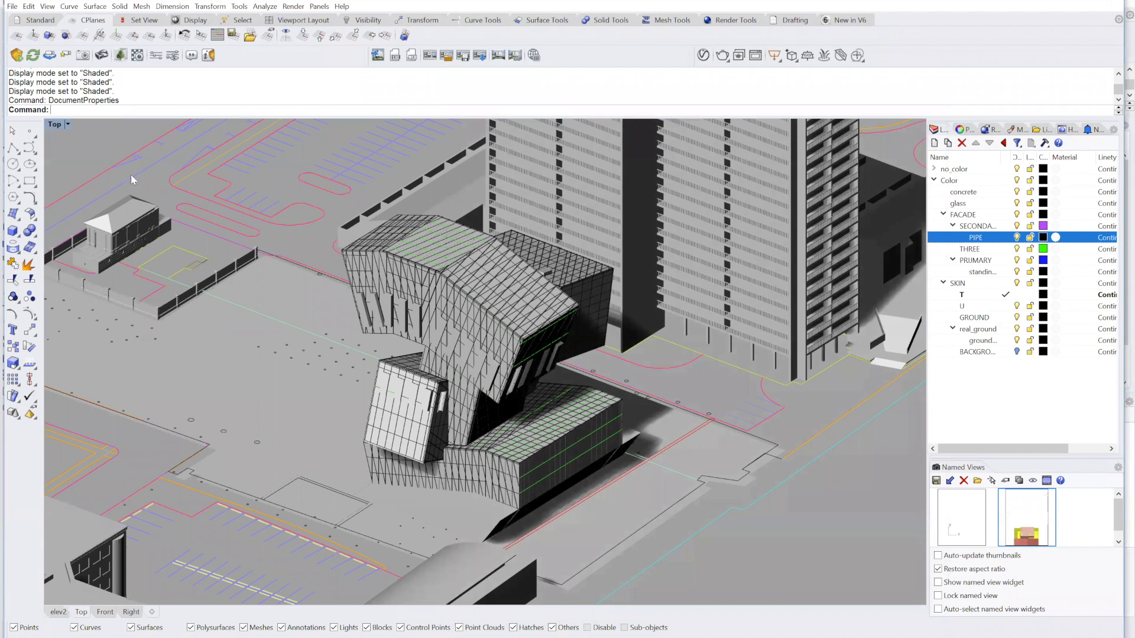
Set the Top viewport's display mode to Copy of Rendered 01.
left_click(67, 124)
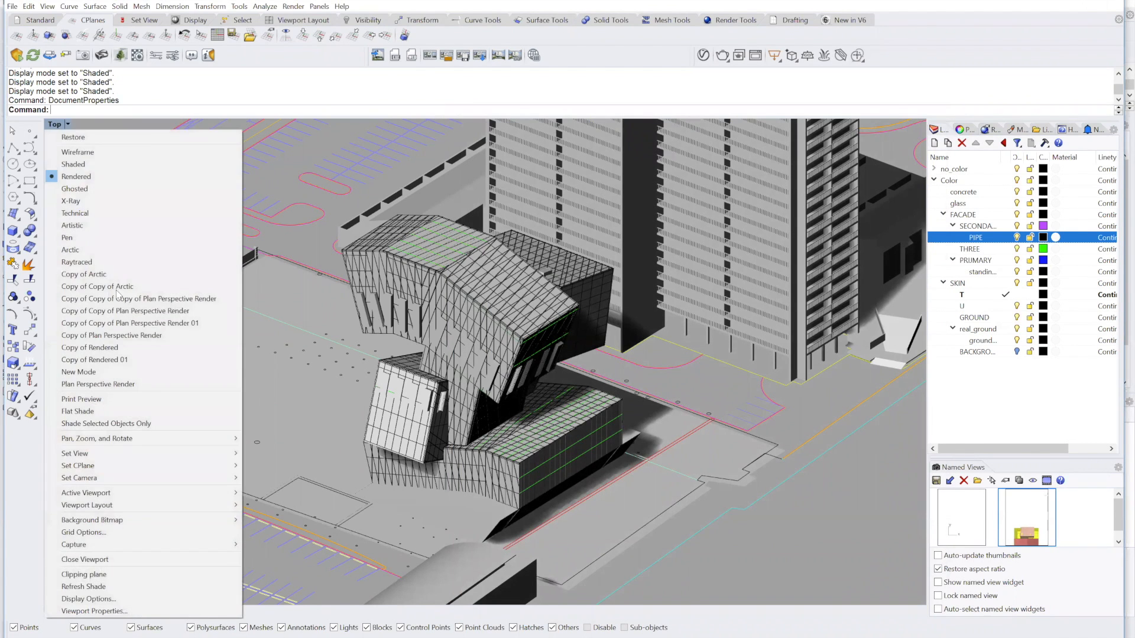
left_click(95, 360)
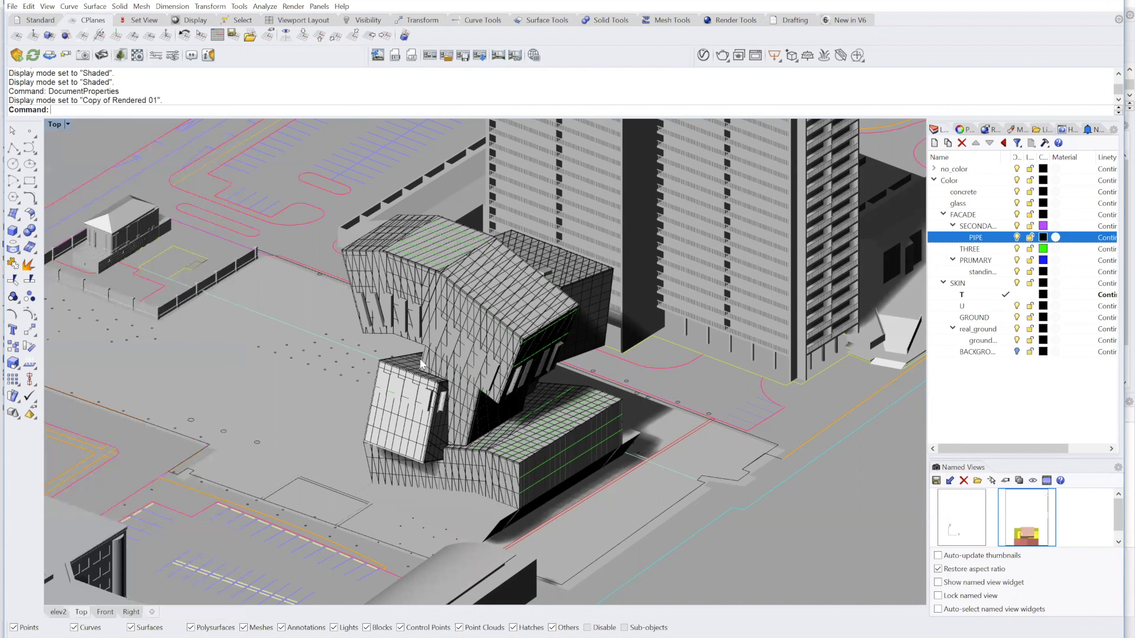
scroll(742, 352, "down", 2)
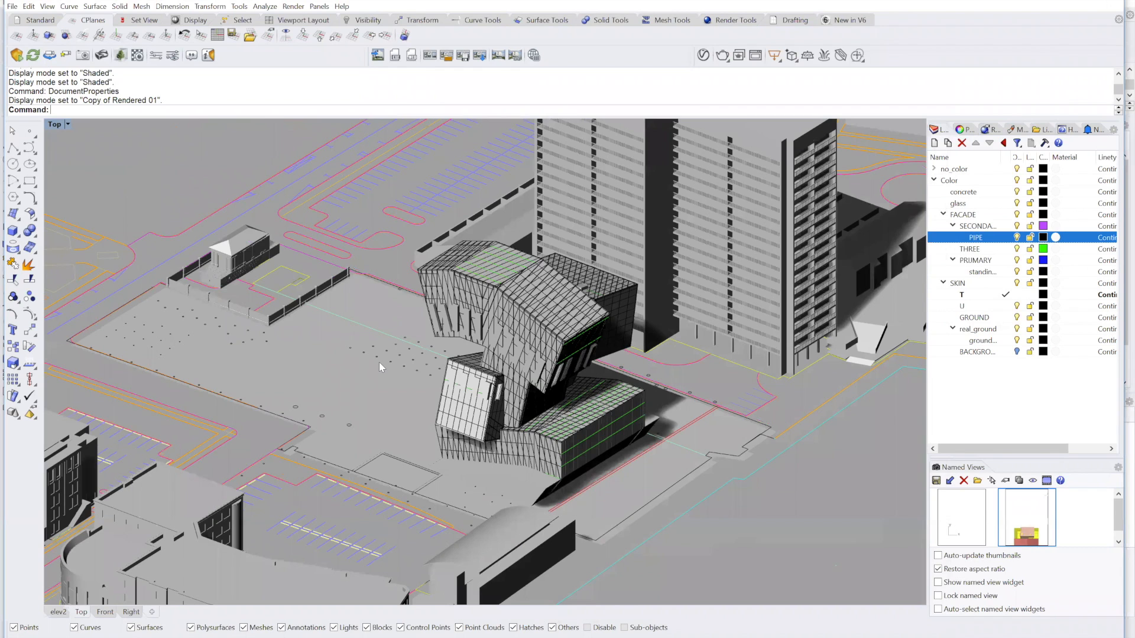
scroll(401, 360, "up", 2)
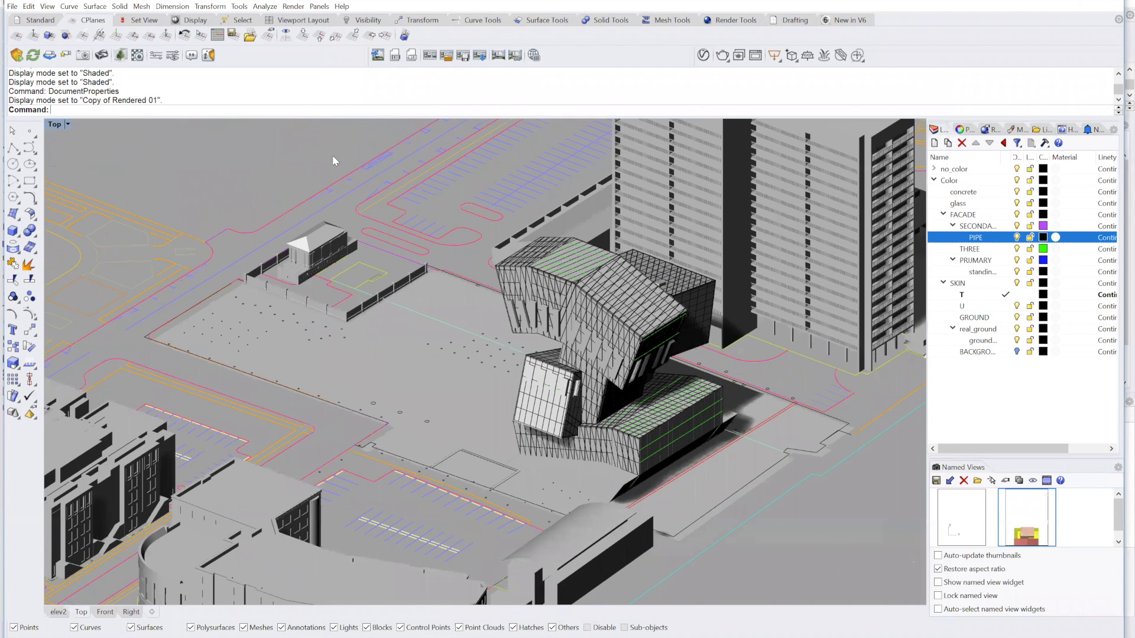
scroll(332, 155, "up", 1)
In the document properties, set the background of the Copy of Rendered 01 display mode to Solid color.
type("DocumentProperties")
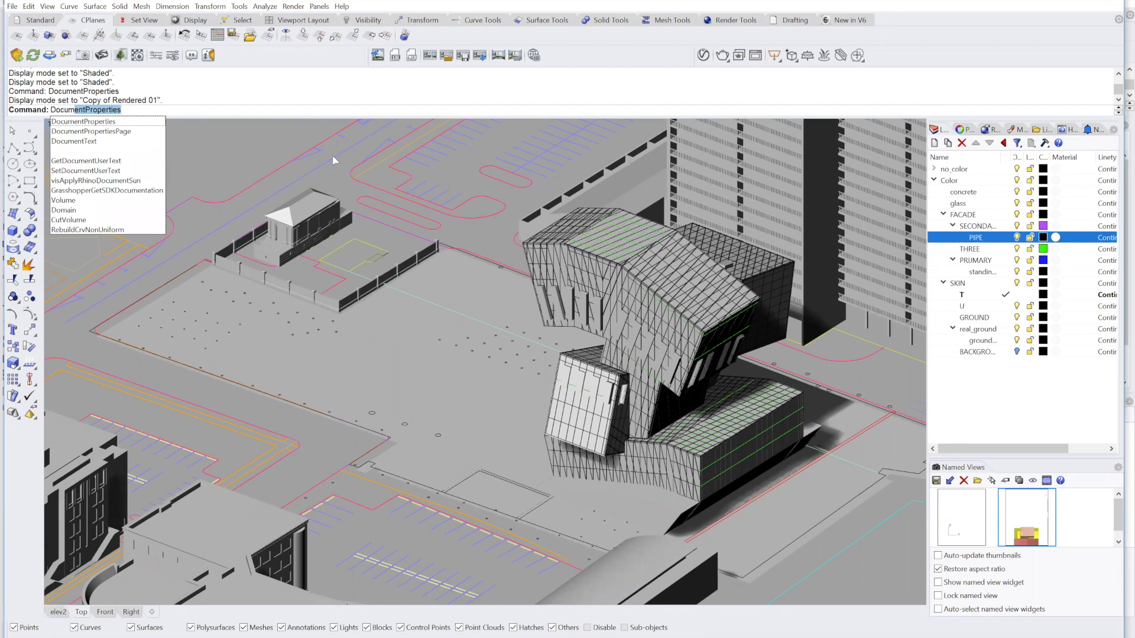
key("Return")
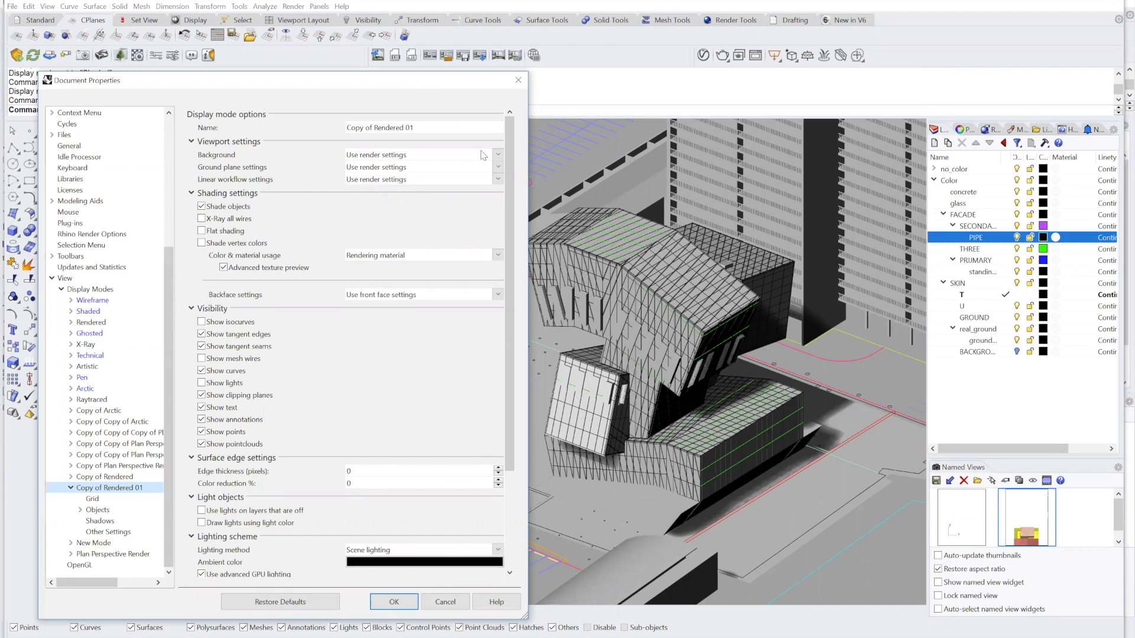
left_click(498, 154)
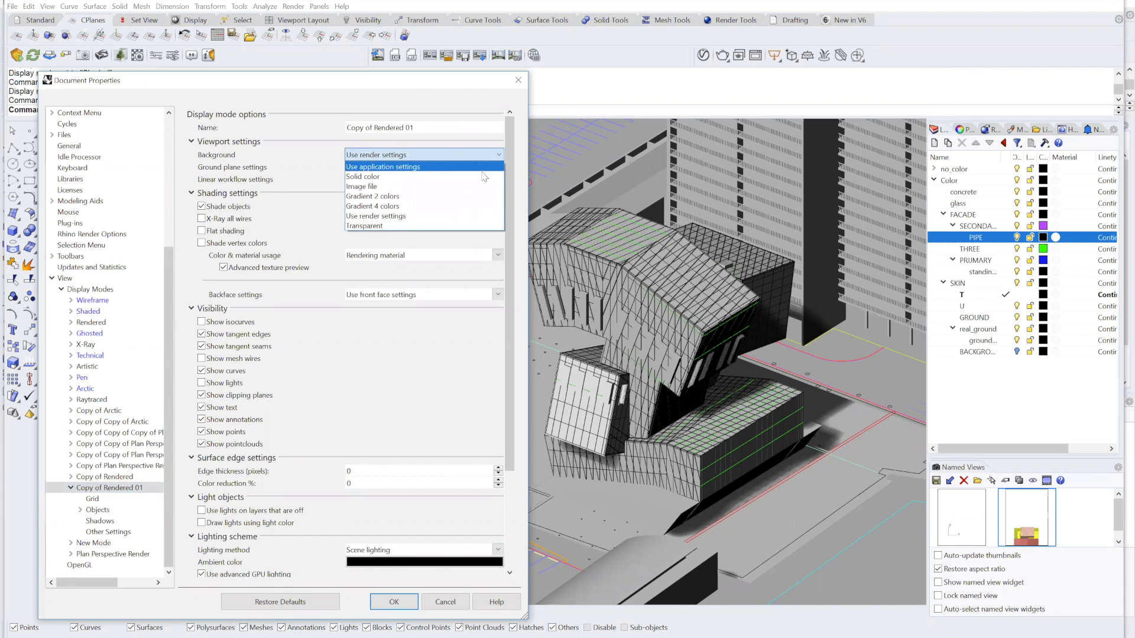
left_click(495, 176)
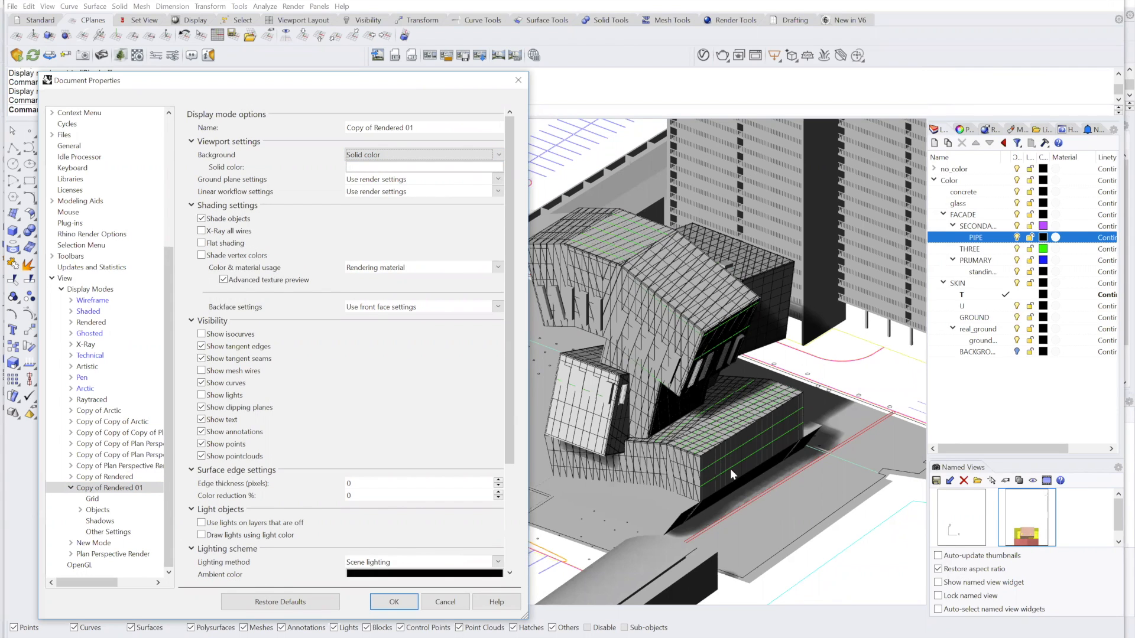
Turn off visibility of tangent edges, tangent seams, curves, clipping planes, text, annotations, points and pointclouds for the copied mode.
left_click(204, 346)
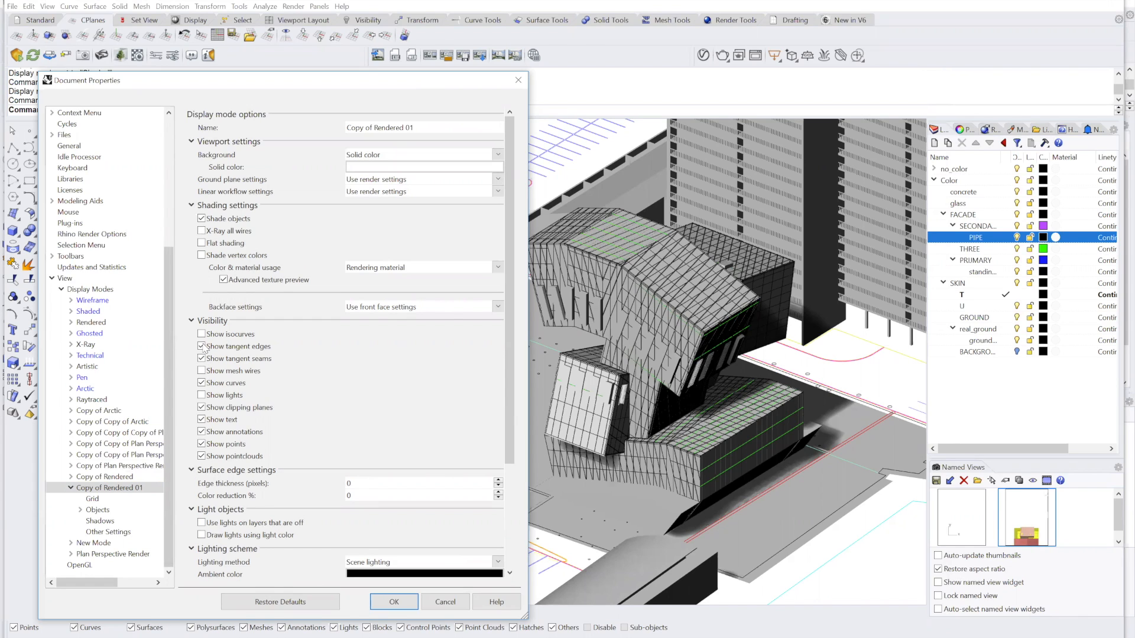
left_click(202, 384)
left_click(202, 434)
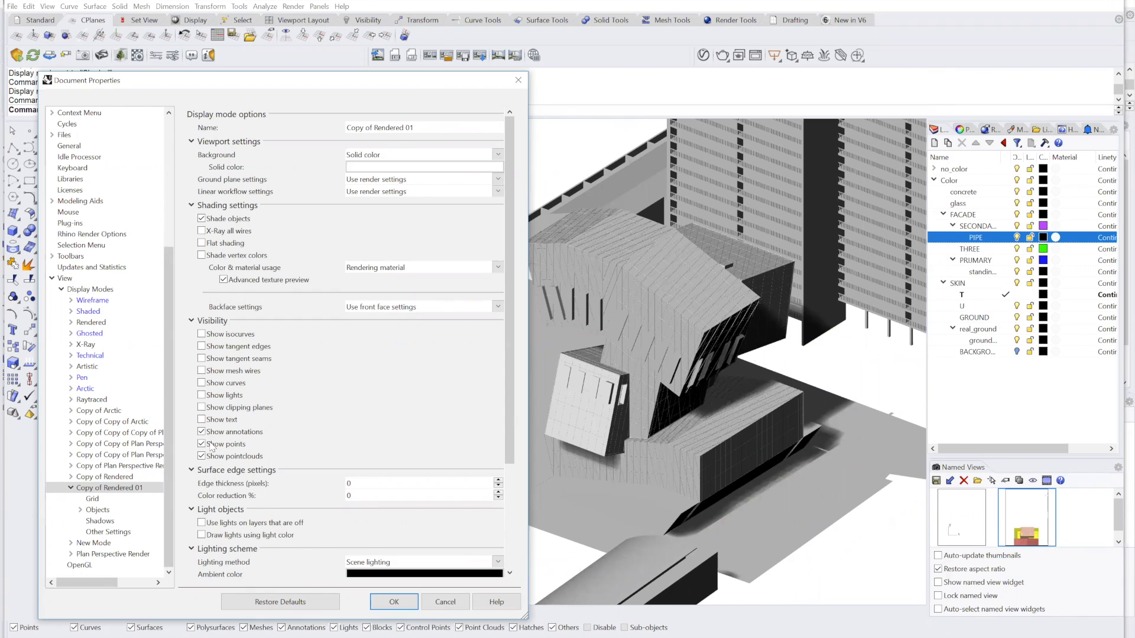
left_click(201, 455)
left_click(202, 444)
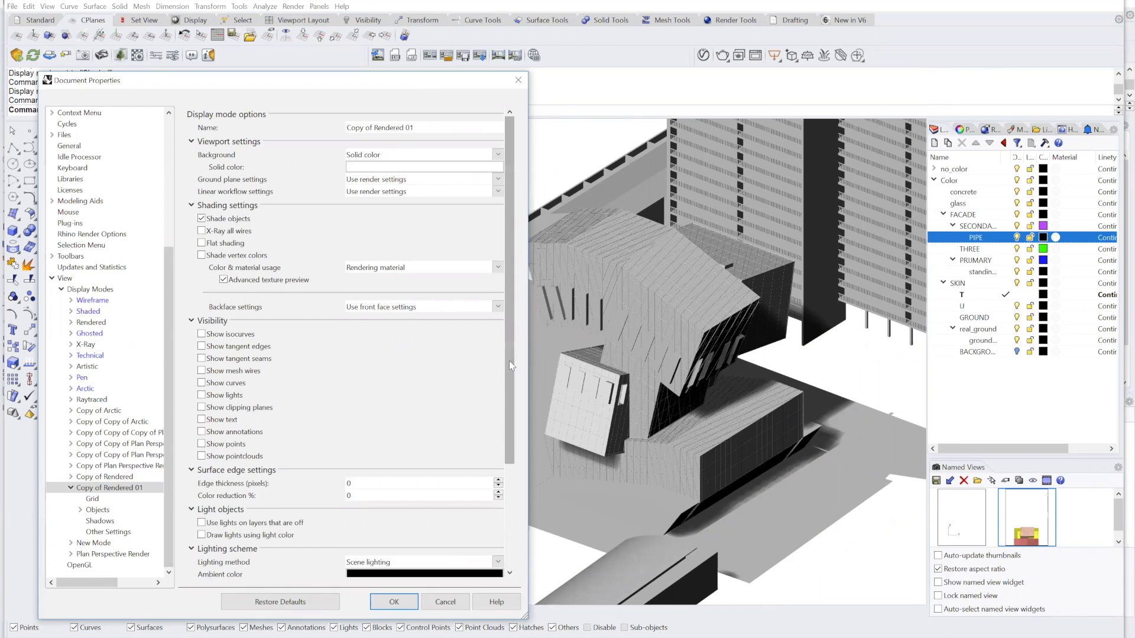
Set the ambient color of the copied mode's lighting scheme to dark gray, RGB 64, 64, 64.
left_click_drag(509, 364, 509, 482)
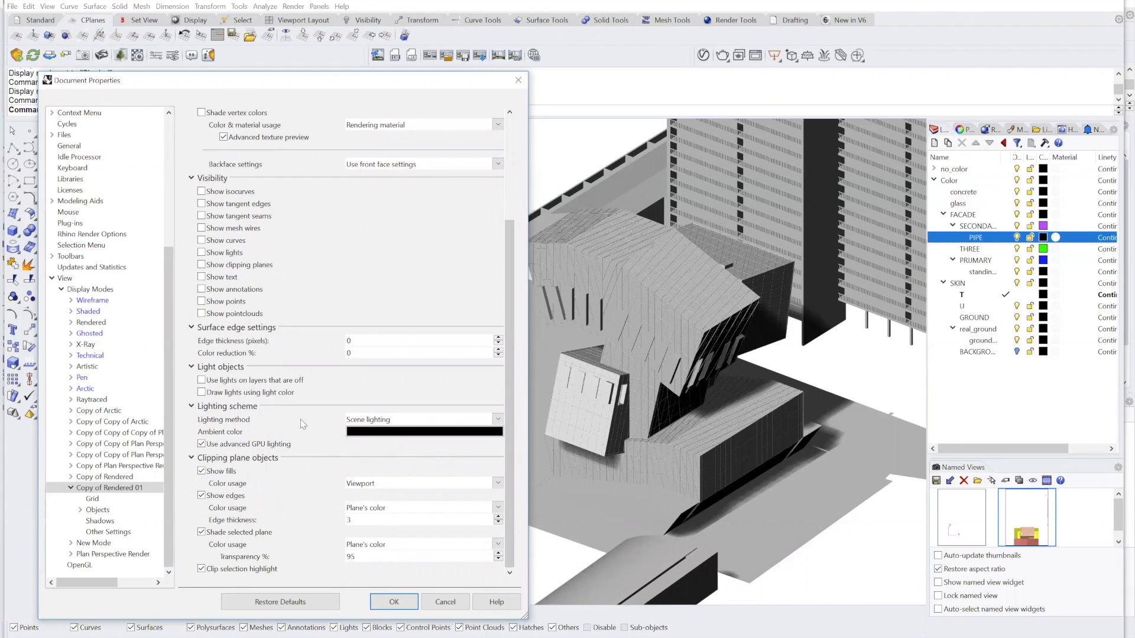
left_click(358, 433)
left_click_drag(1068, 148, 1069, 129)
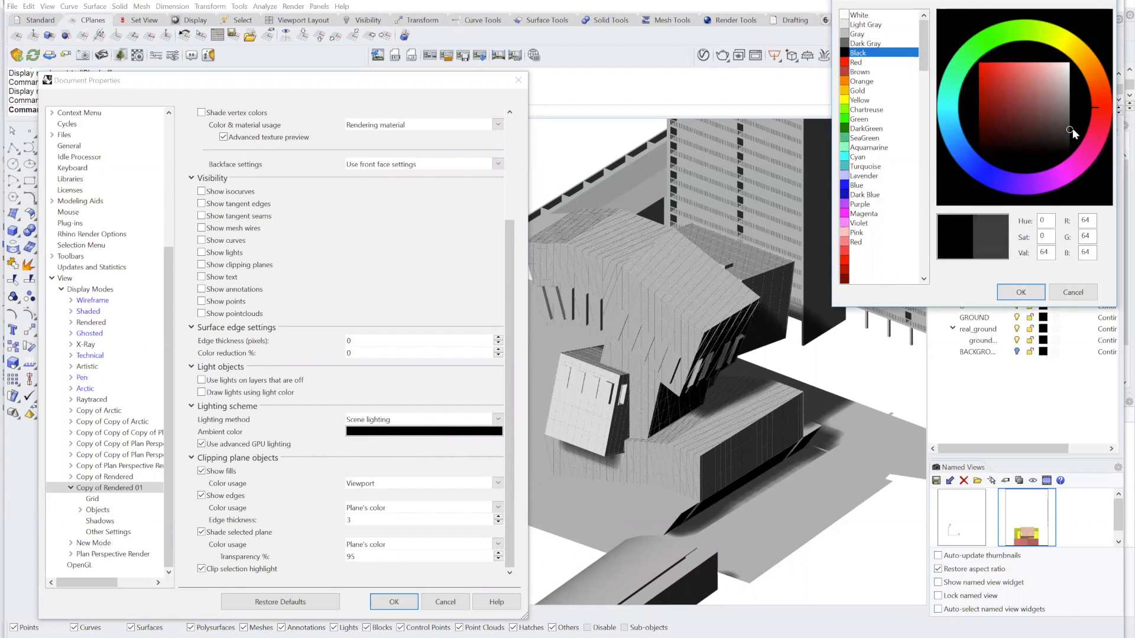
left_click(1021, 292)
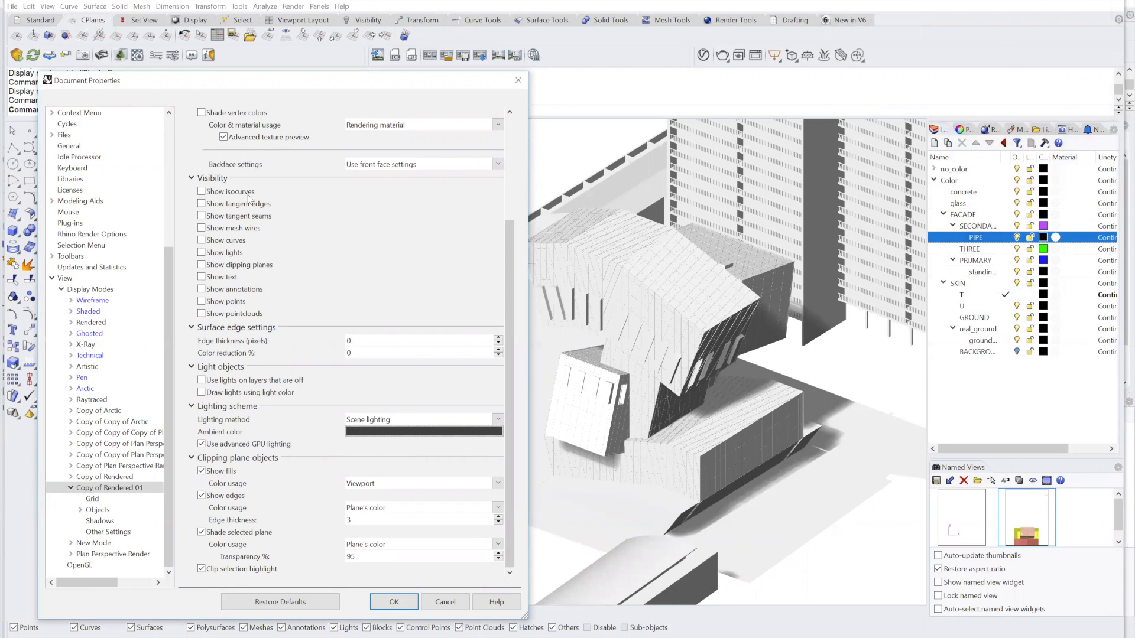
left_click(191, 328)
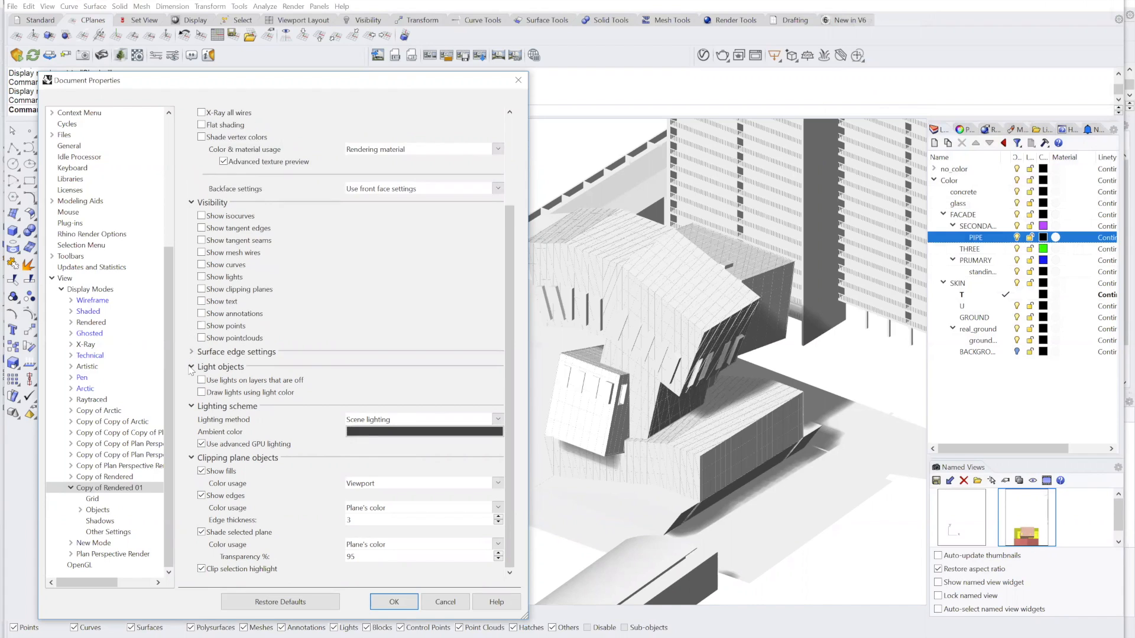
scroll(190, 343, "up", 1)
left_click(191, 380)
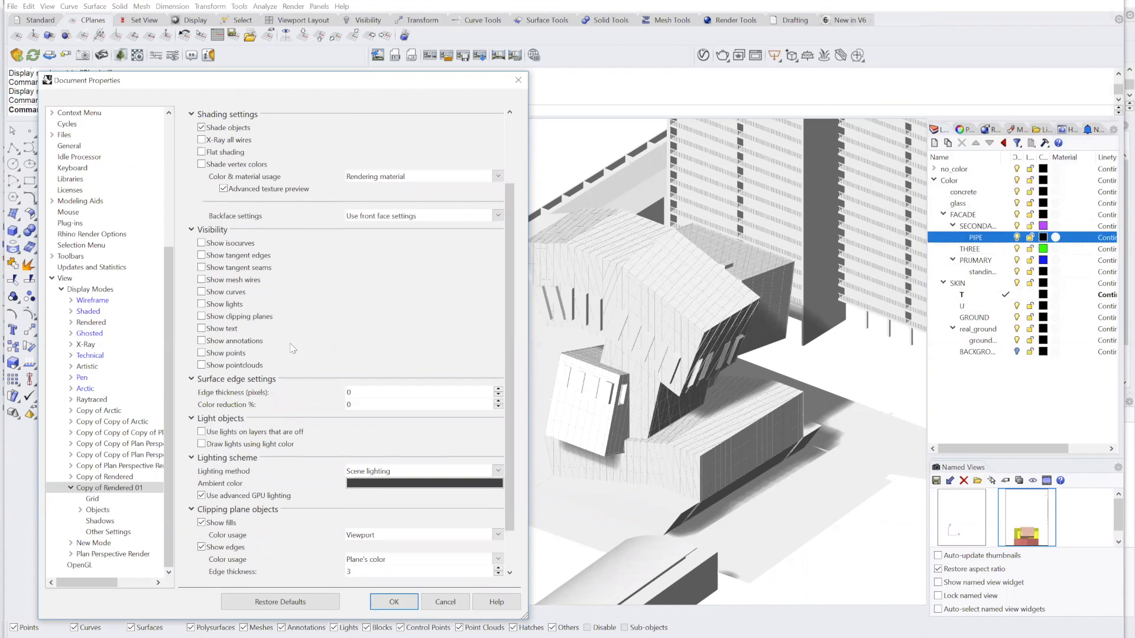
scroll(313, 349, "down", 2)
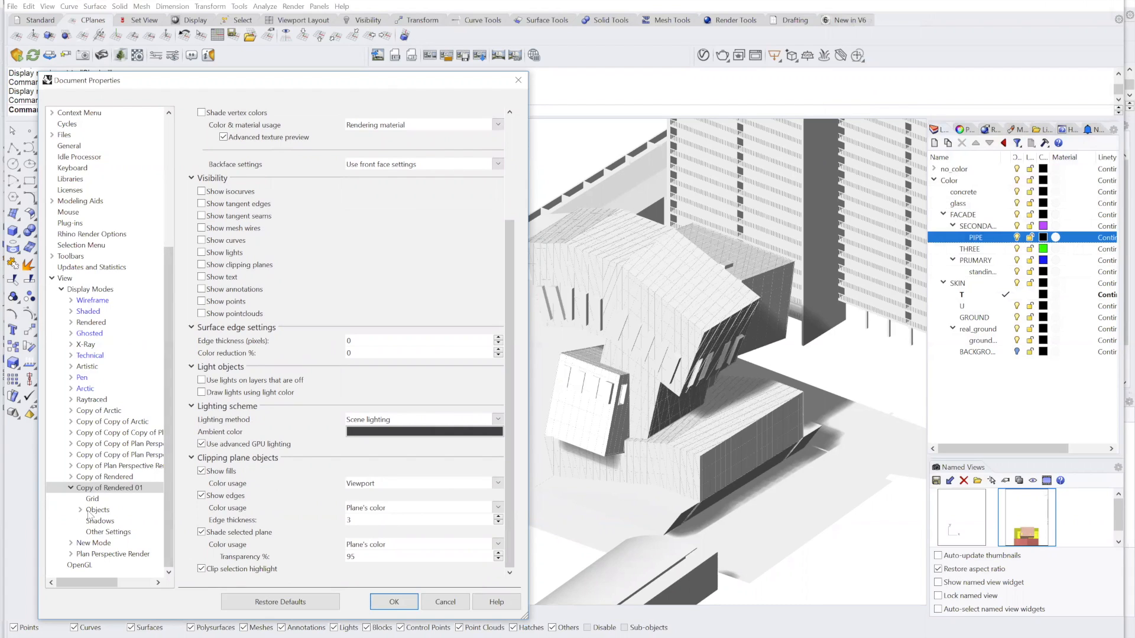
Open the Shadows settings of the Copy of Rendered 01 display mode.
left_click(83, 511)
left_click(80, 510)
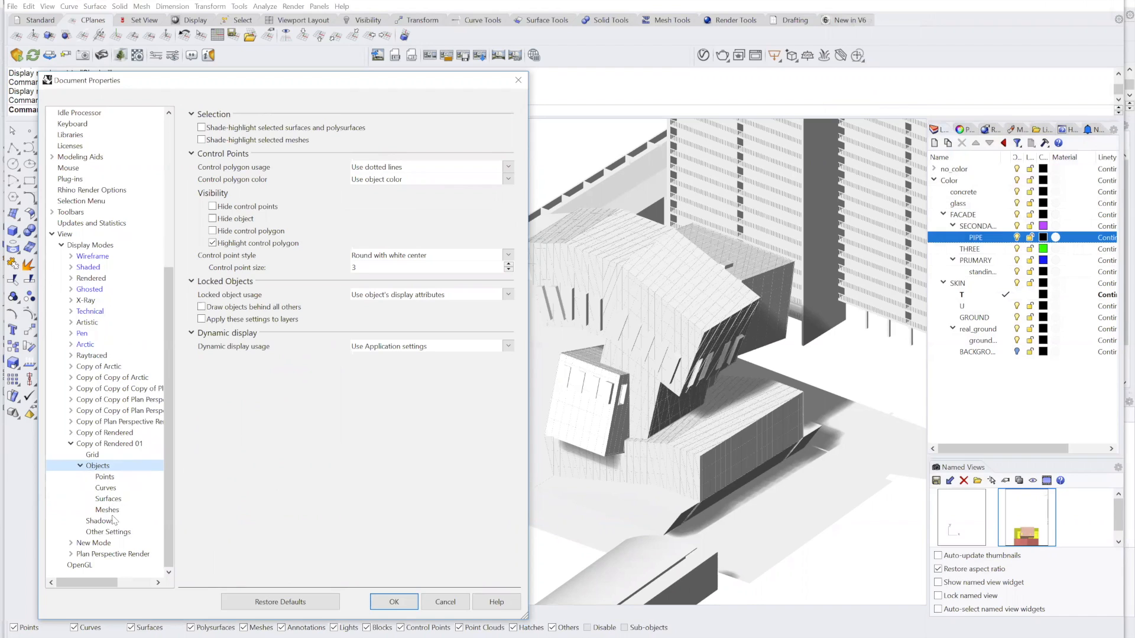
left_click(81, 466)
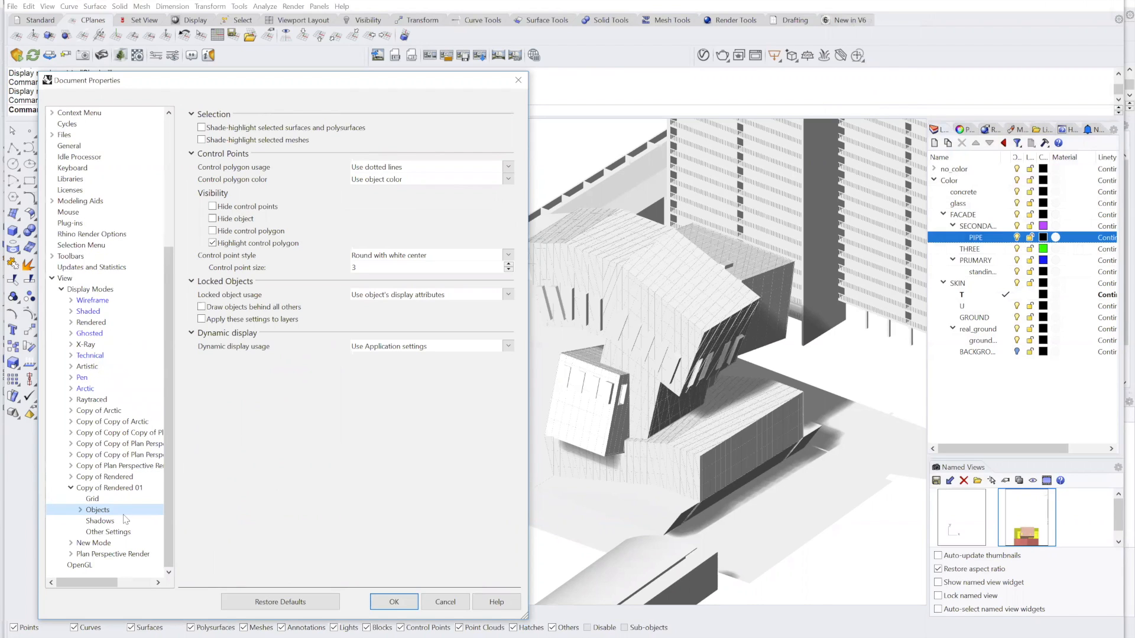
left_click(100, 521)
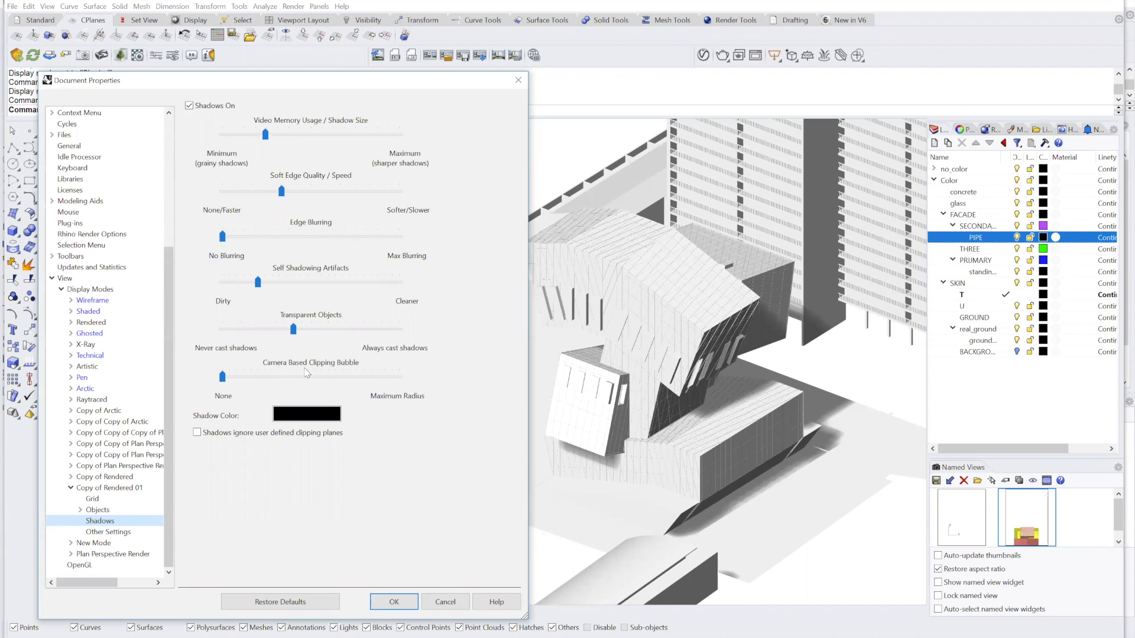
Try a small camera-based clipping bubble for the shadows and return it to None.
left_click(235, 377)
left_click(259, 382)
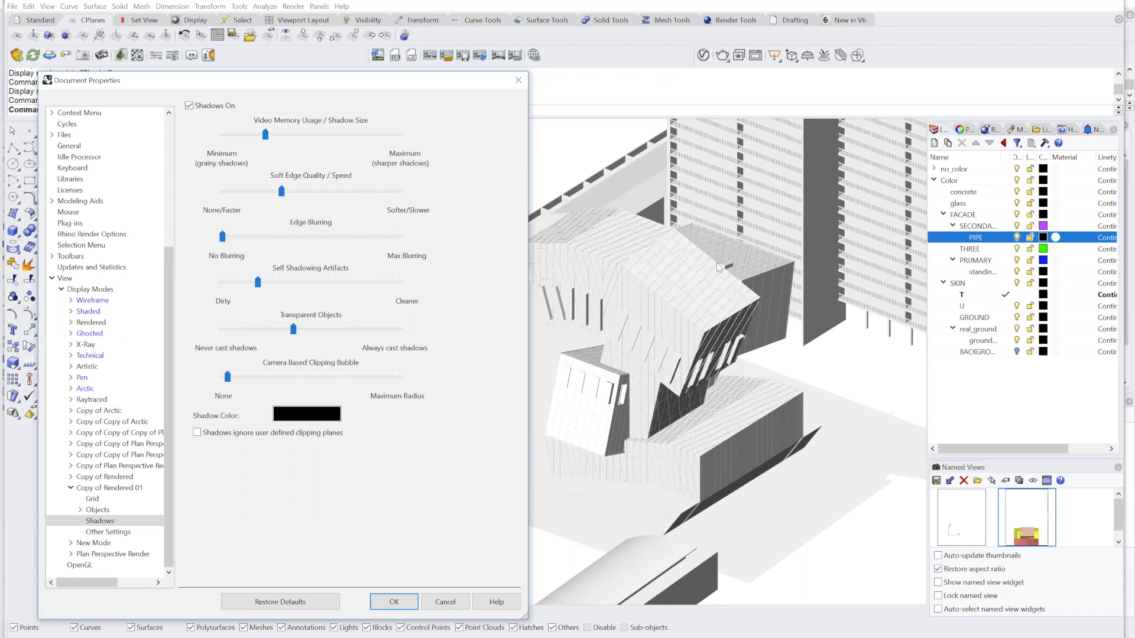
left_click_drag(227, 376, 202, 384)
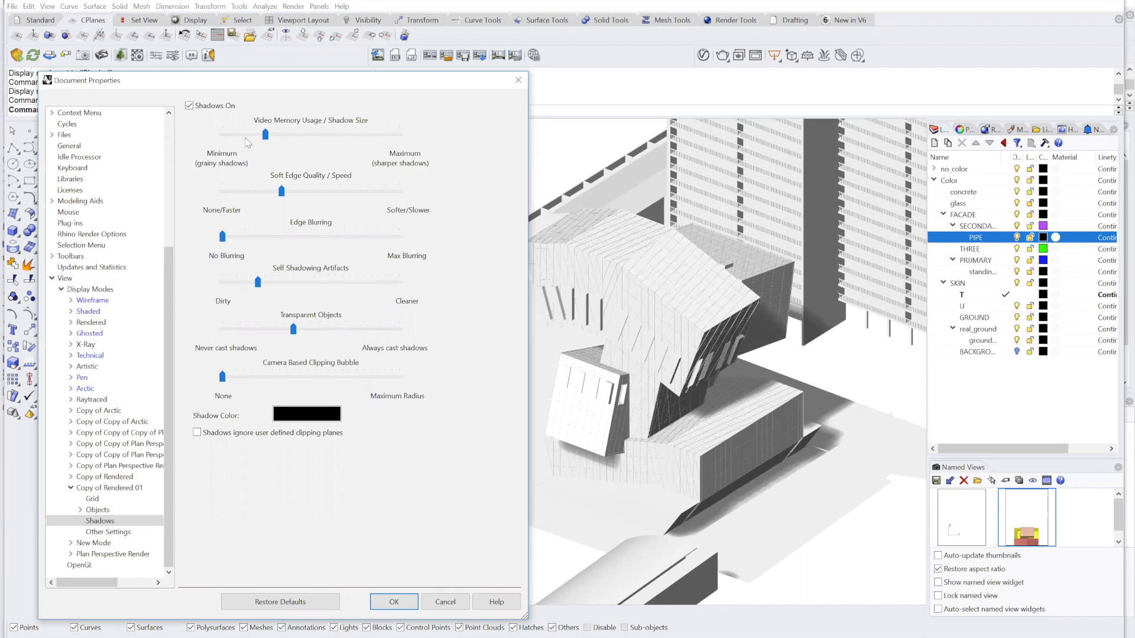
Raise the copied mode's shadow size slightly, set soft edge quality near Softer, and increase edge blurring to a little over a third.
left_click(299, 136)
left_click(328, 190)
left_click(360, 192)
left_click(378, 190)
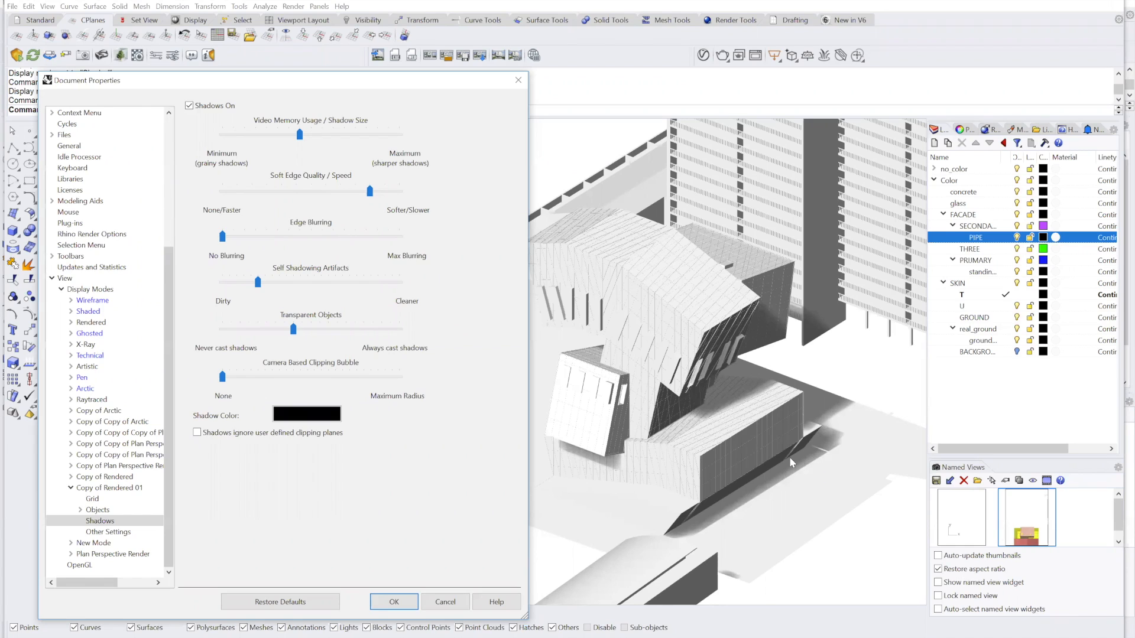
left_click(263, 236)
left_click(295, 238)
Set the copied mode's shadow color to Dark Blue, and turn its shadows off, applying the document properties.
left_click(297, 414)
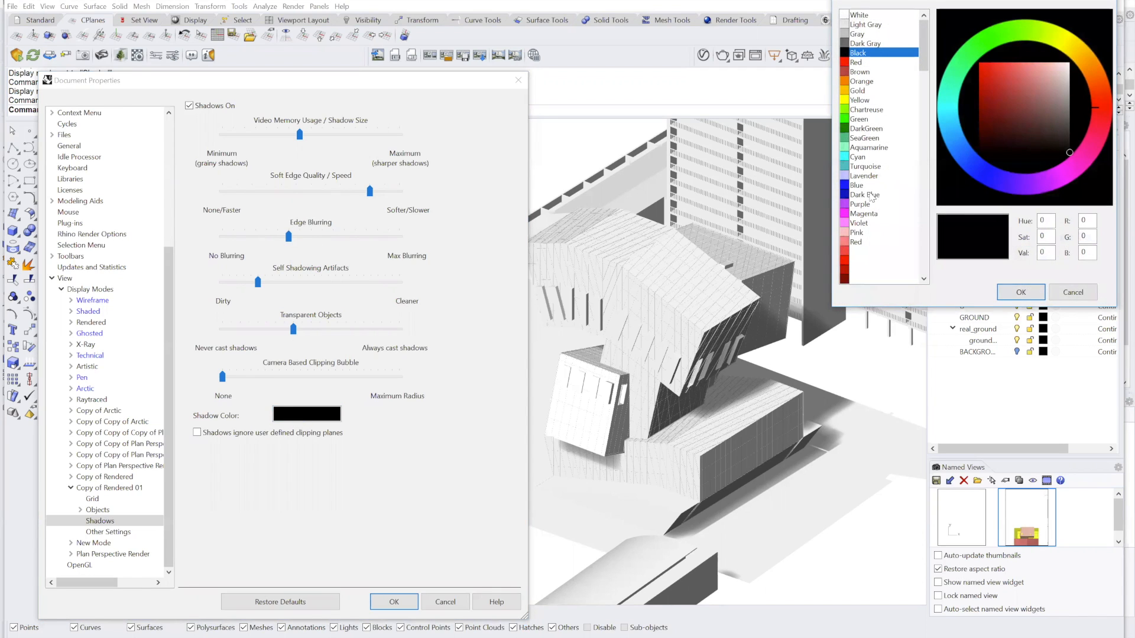
double_click(864, 194)
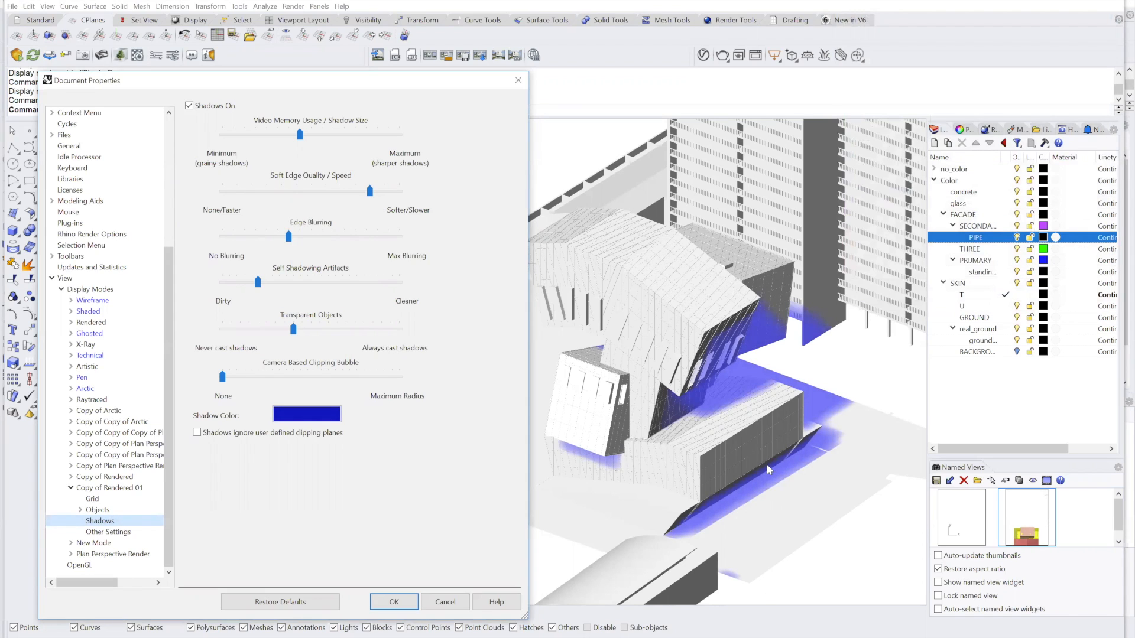
left_click(190, 106)
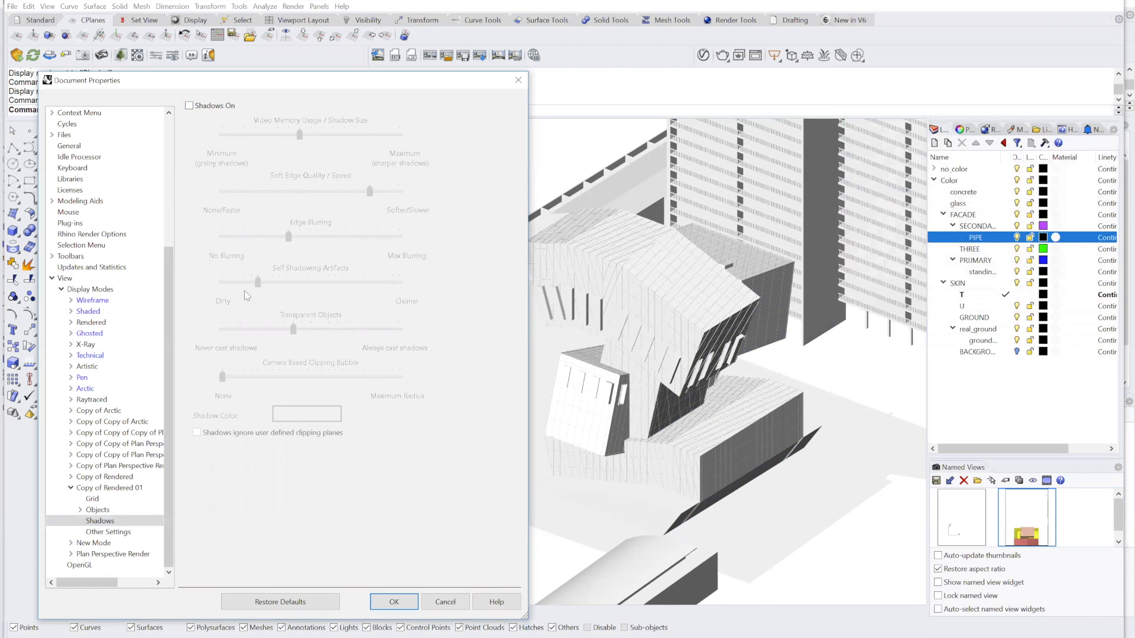
left_click(404, 608)
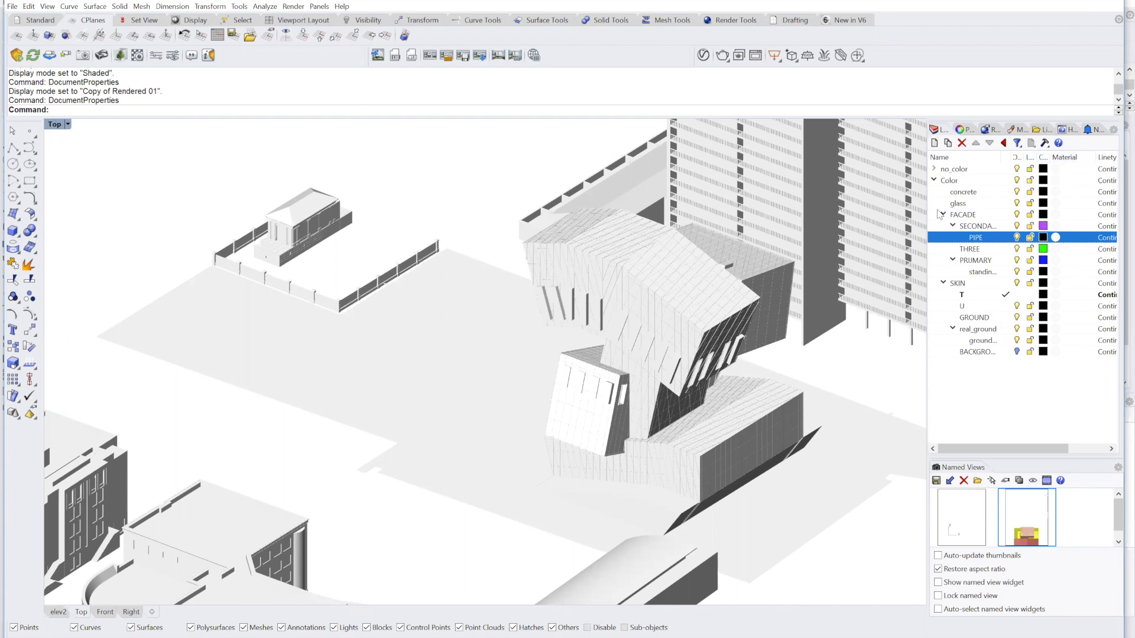
Adjust the column widths of the layer list and narrow the Rhino window to free space beside it.
left_click_drag(999, 154, 969, 156)
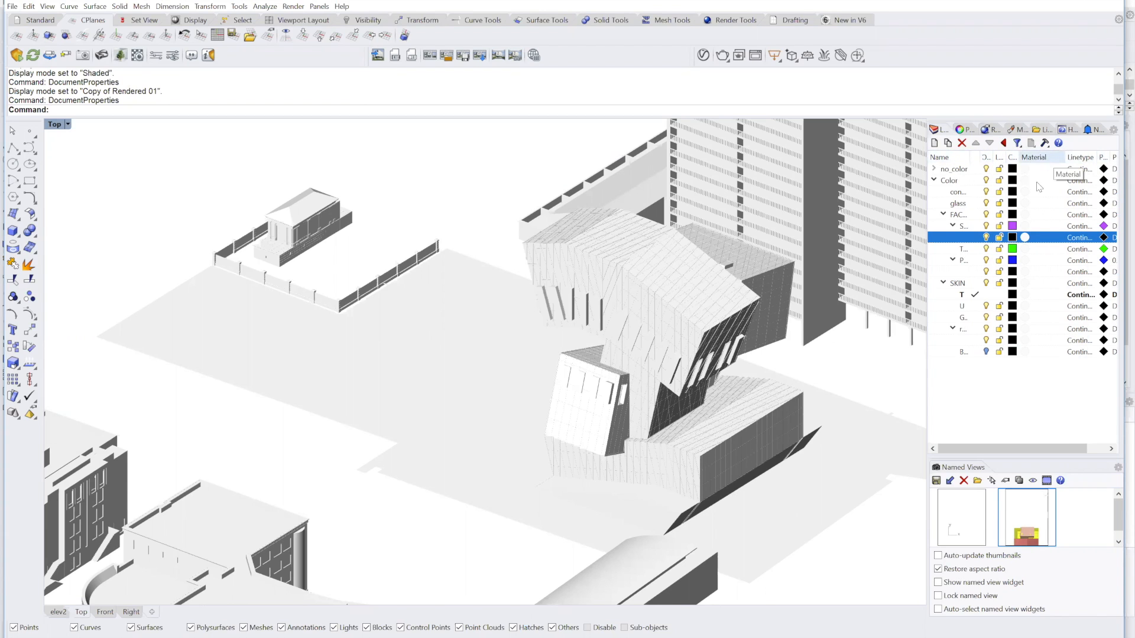
left_click_drag(977, 157, 1047, 154)
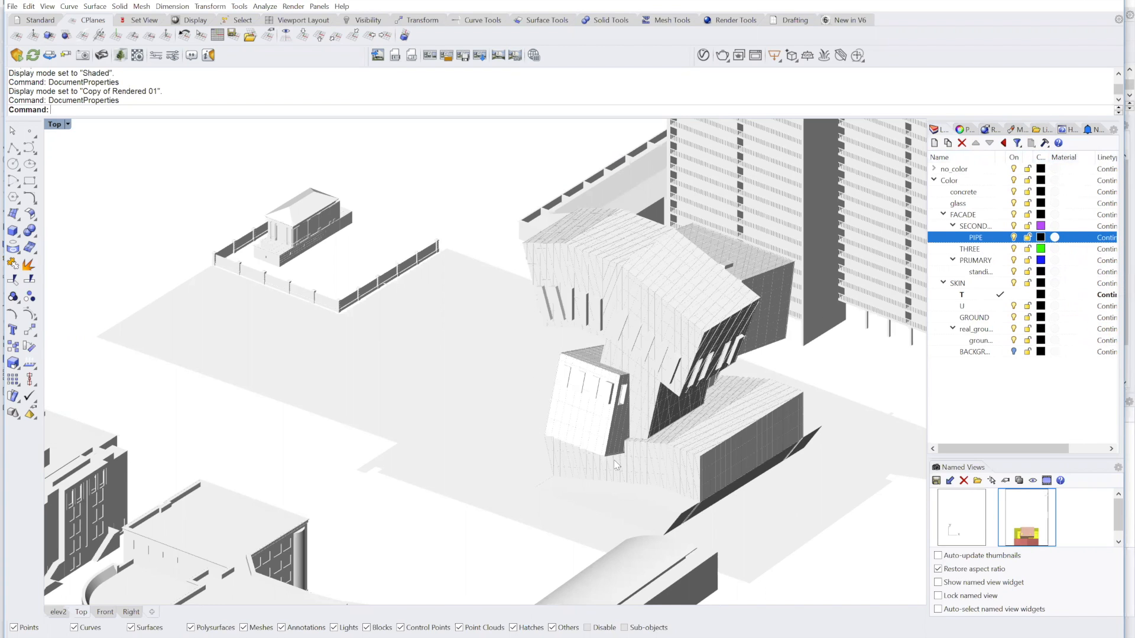
scroll(851, 320, "up", 2)
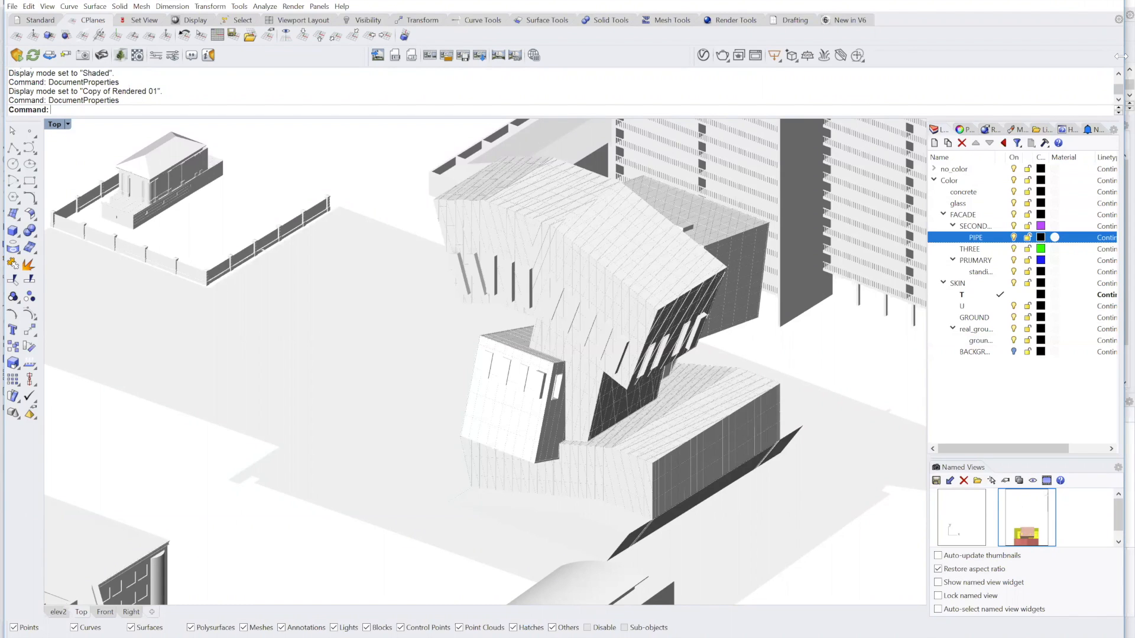
left_click_drag(1119, 56, 971, 56)
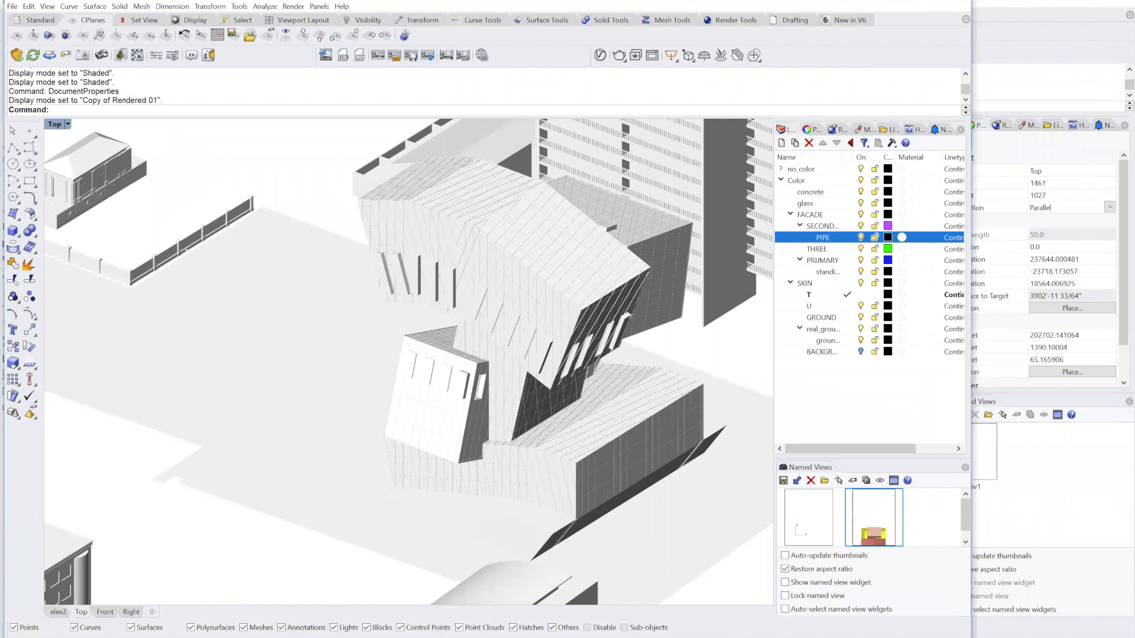
Switch to File Explorer, open test9 from the 000_ScreenshotTutorial folder, and place the image beside the Rhino window as a color reference.
key("alt+Tab")
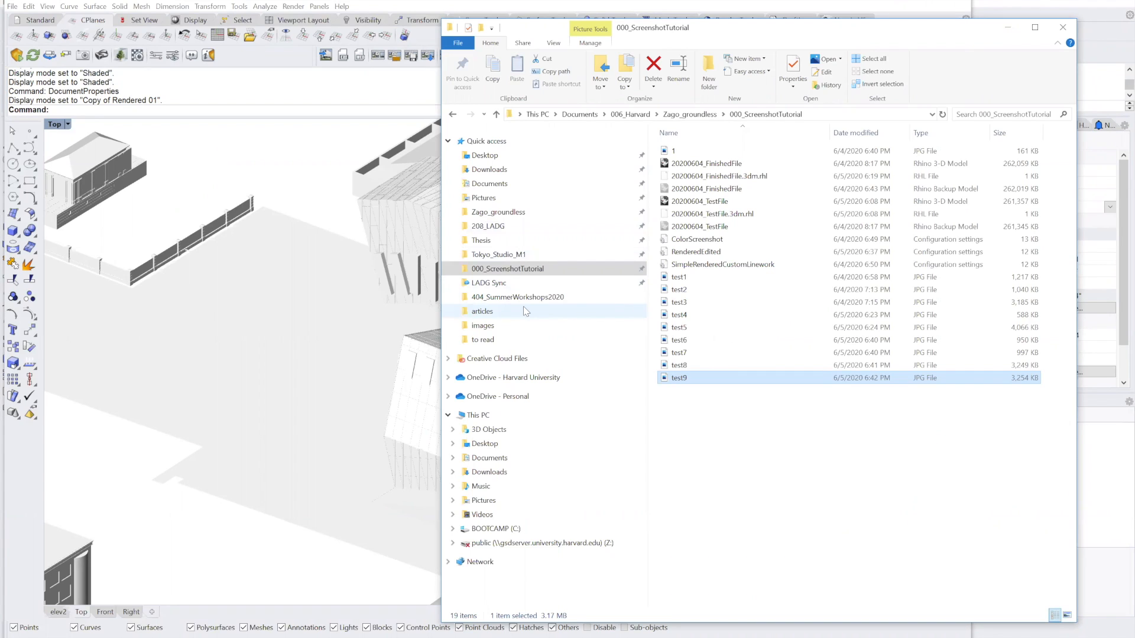
left_click(525, 274)
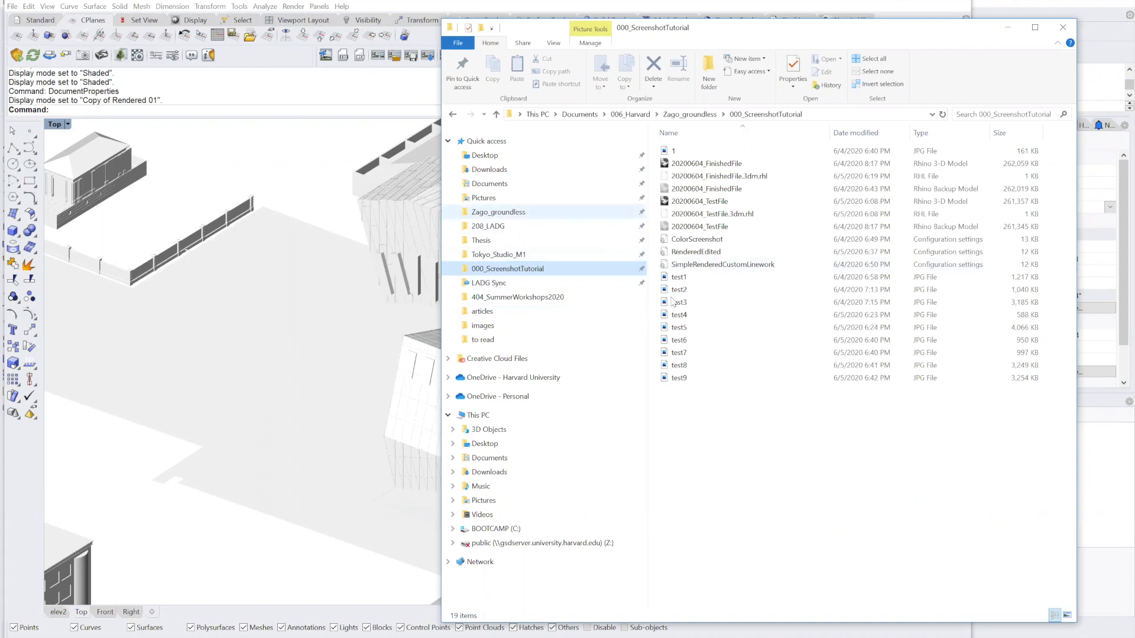
left_click(689, 380)
double_click(685, 380)
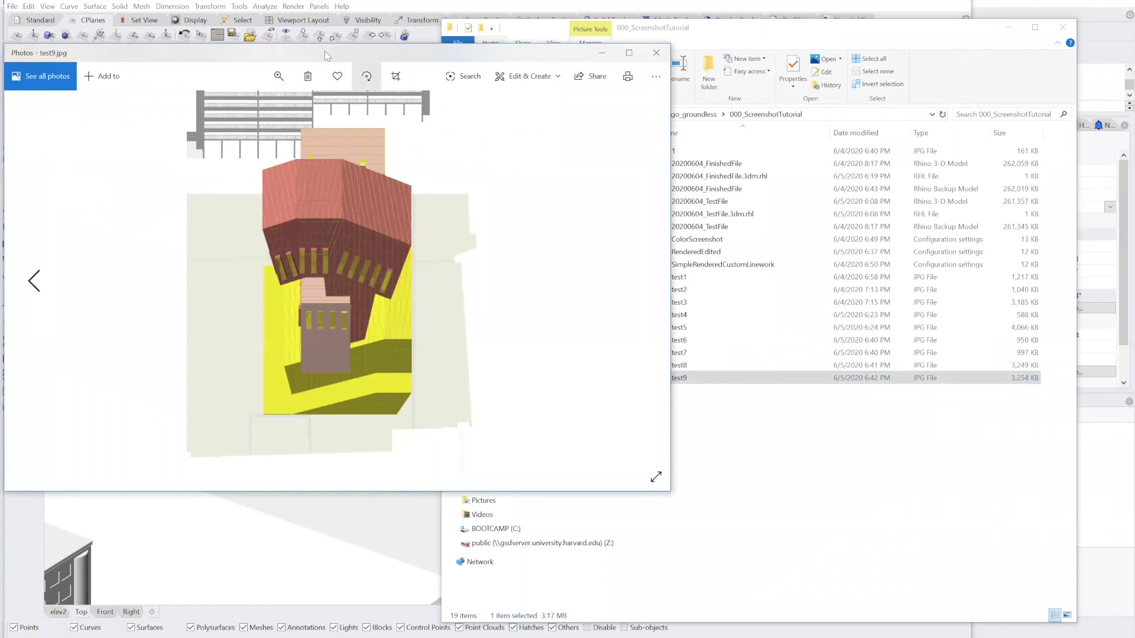
left_click_drag(325, 56, 839, 79)
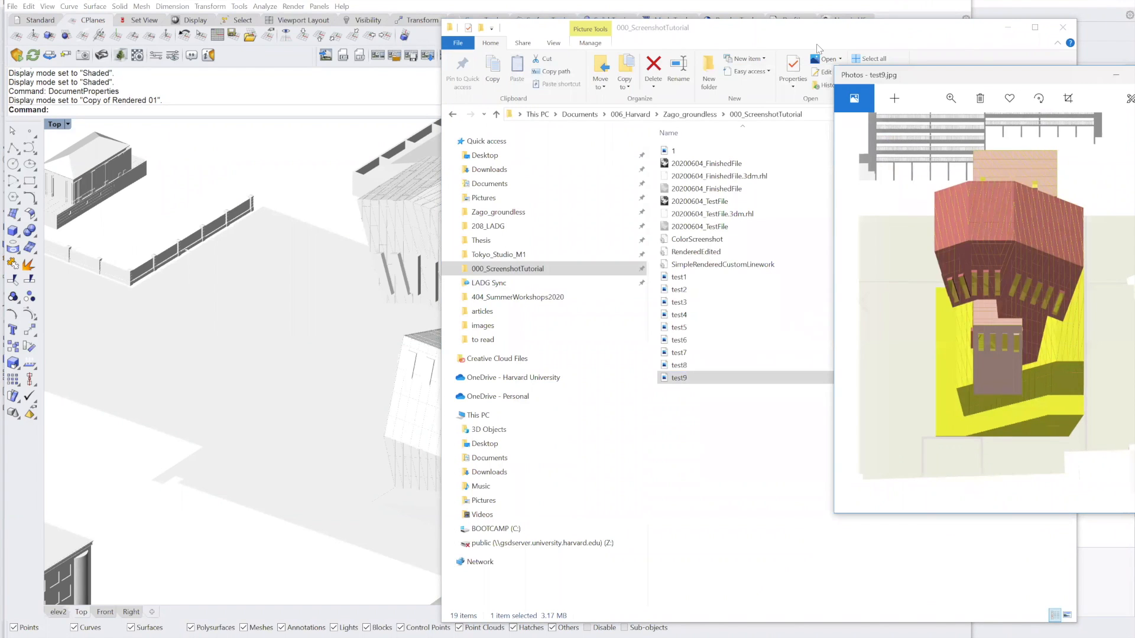
left_click(797, 15)
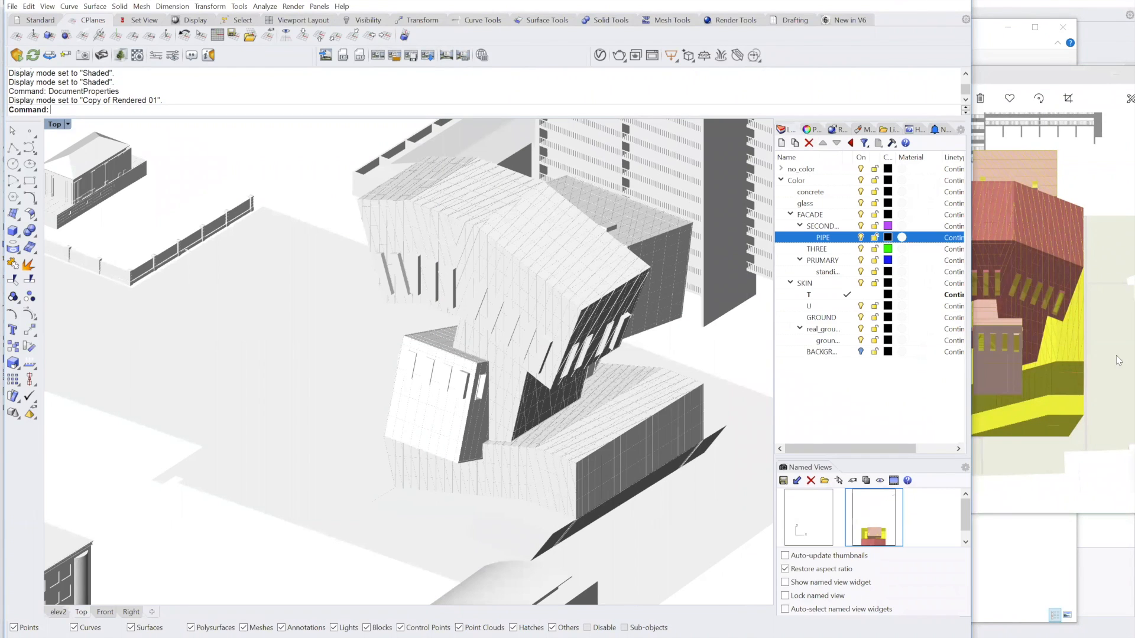
Assign the T layer a plaster material with the red color sampled from the roof in the reference image.
left_click(904, 299)
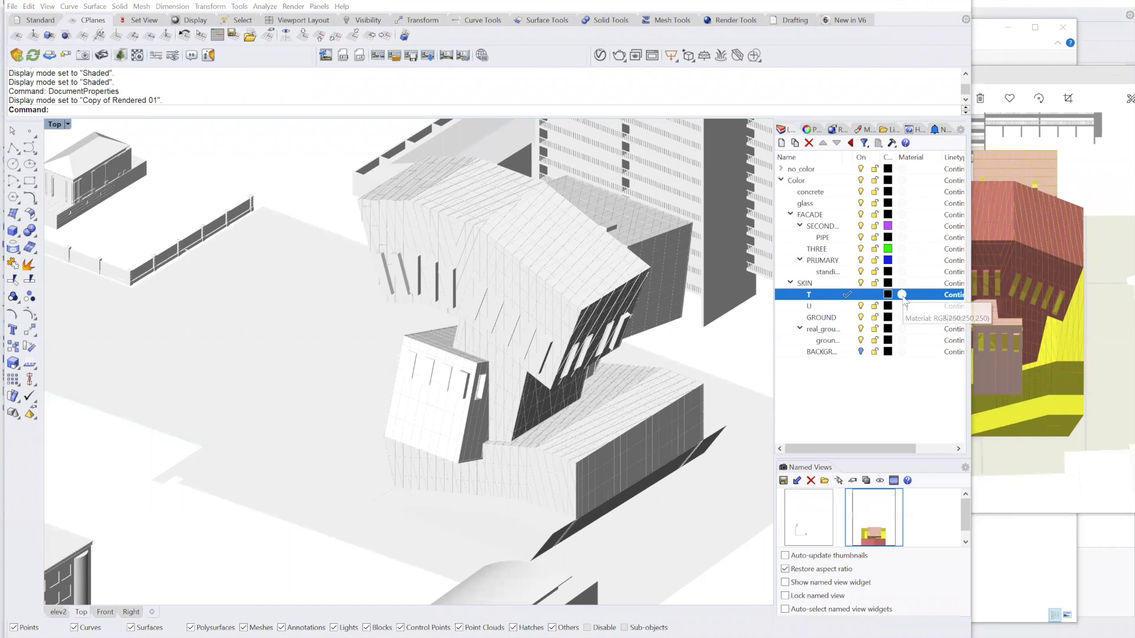
left_click(904, 299)
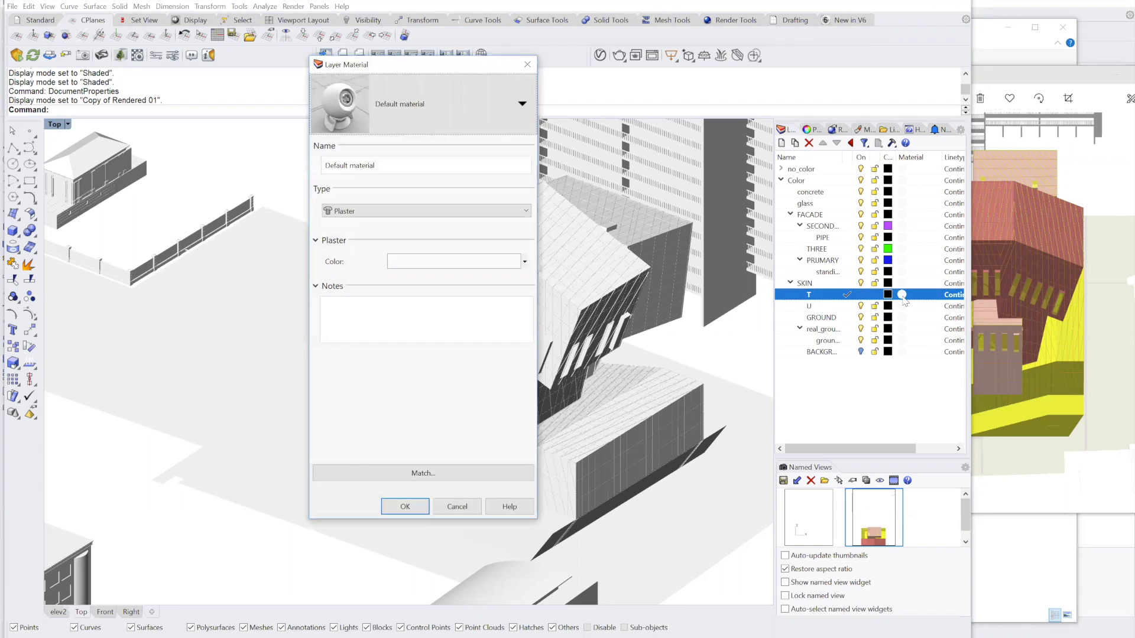
left_click(524, 261)
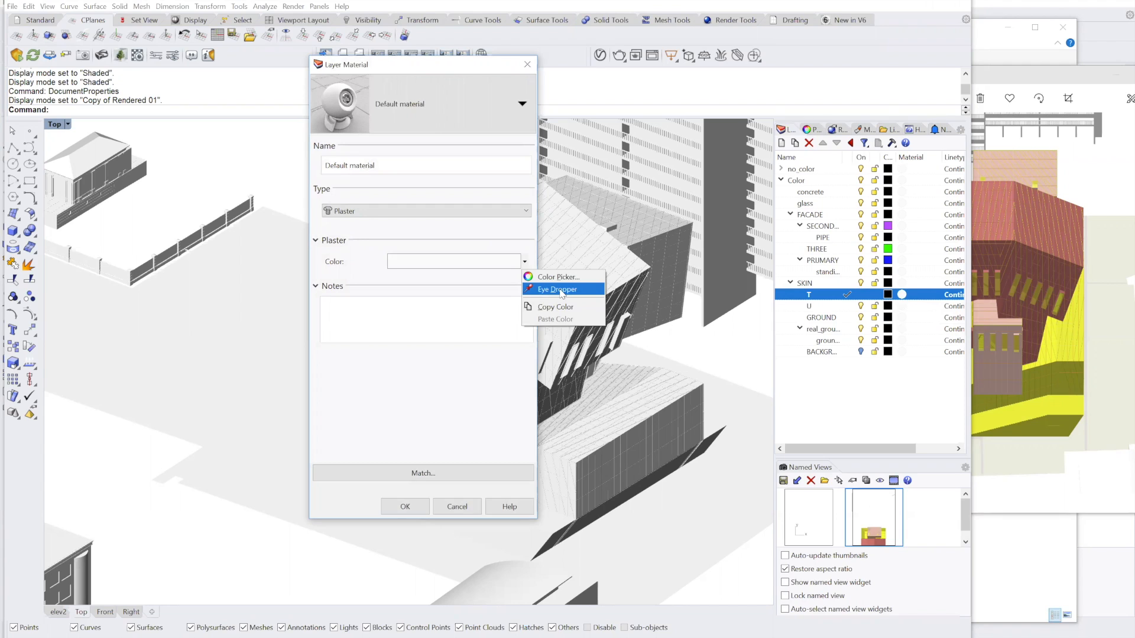
left_click(449, 413)
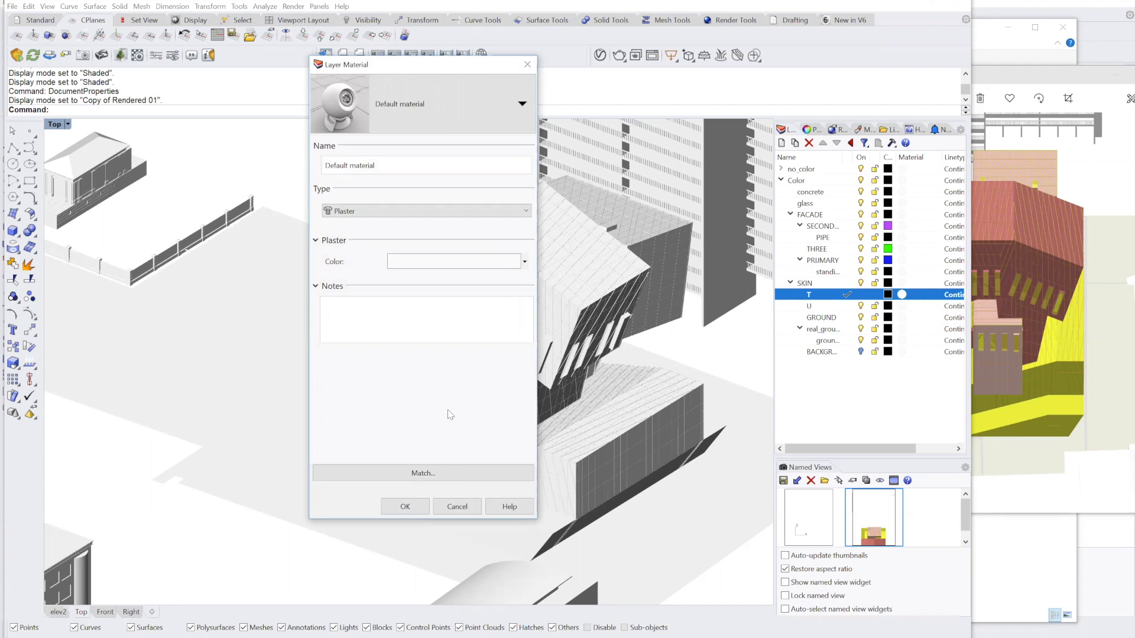
left_click(520, 104)
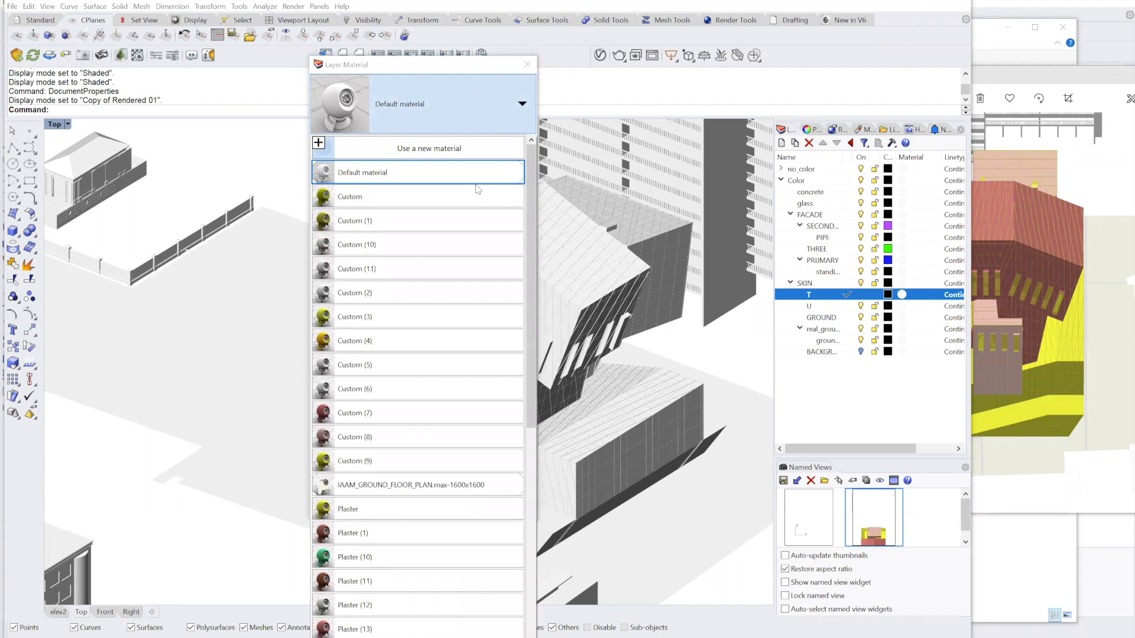
left_click(395, 175)
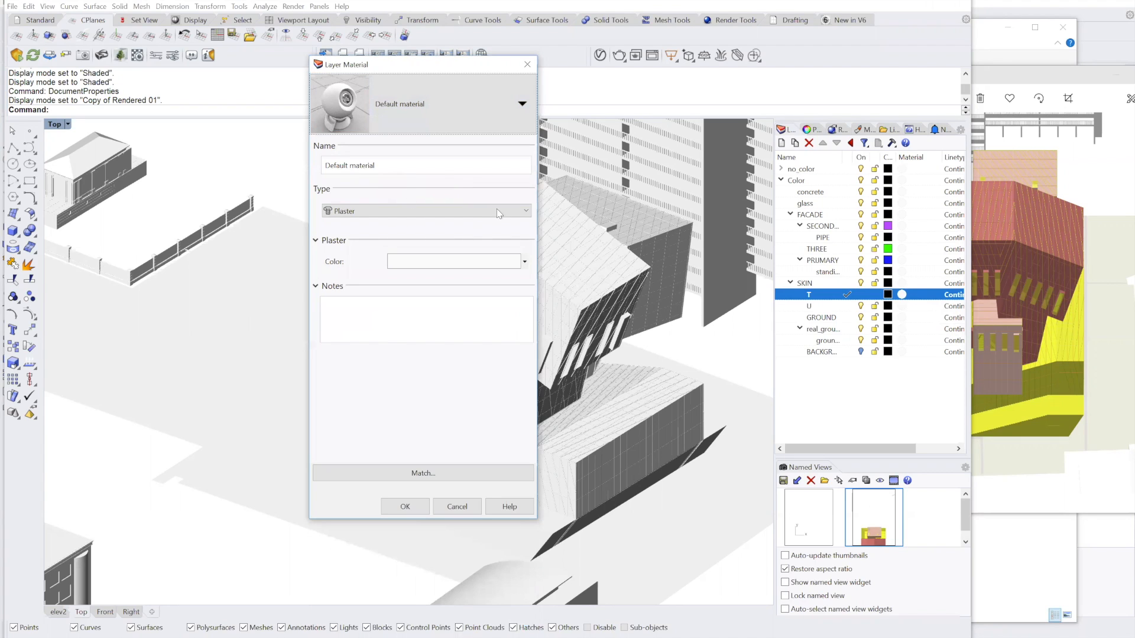
left_click(525, 262)
left_click(561, 294)
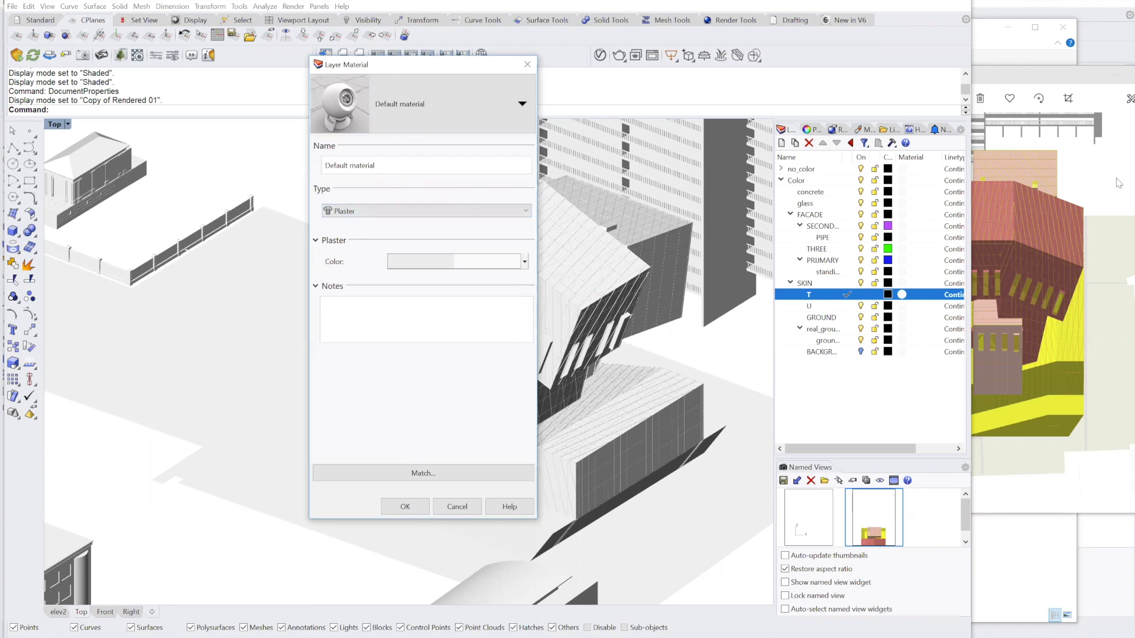
left_click(1009, 218)
left_click(406, 507)
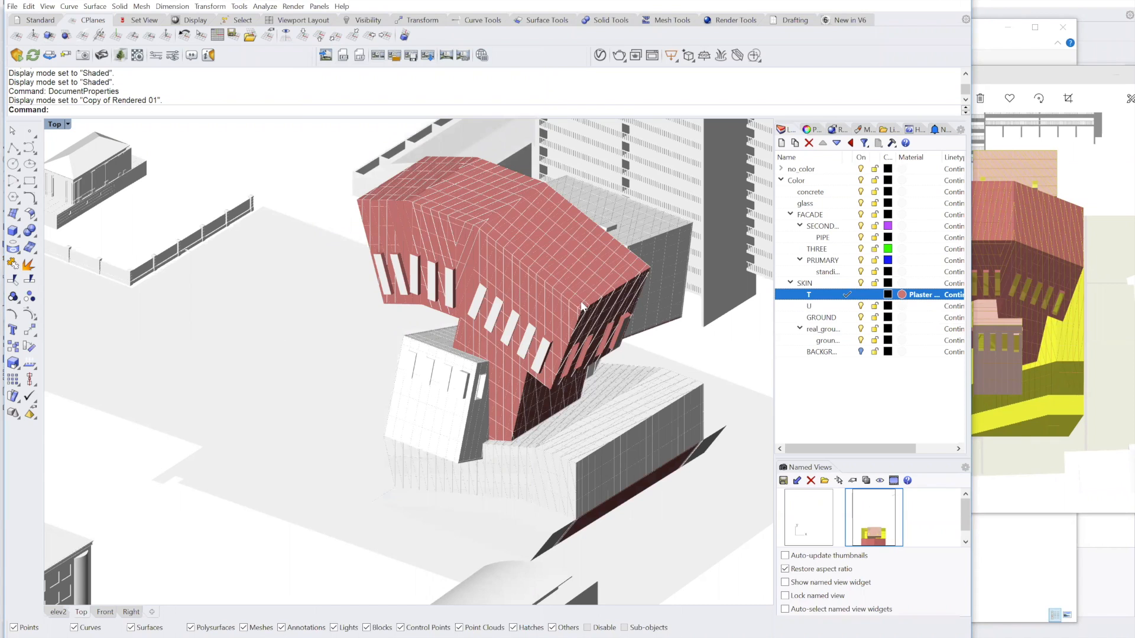
Assign plaster materials sampled from the reference image: light pink for the U layer and yellow for the GROUND layer.
left_click(902, 305)
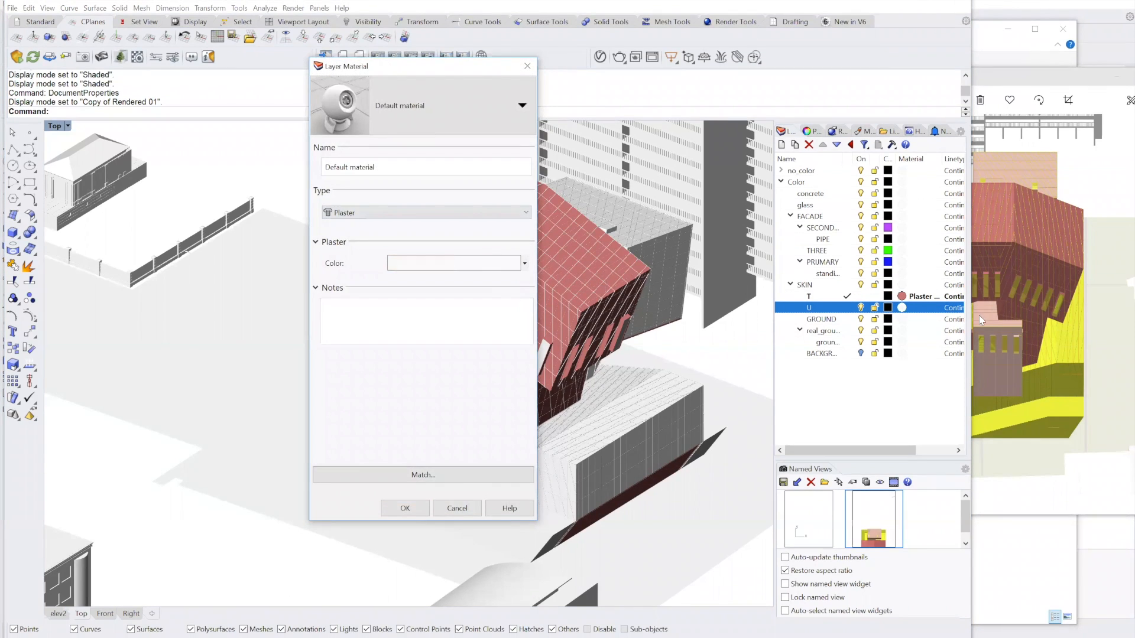
key("Return")
left_click(911, 319)
key("Return")
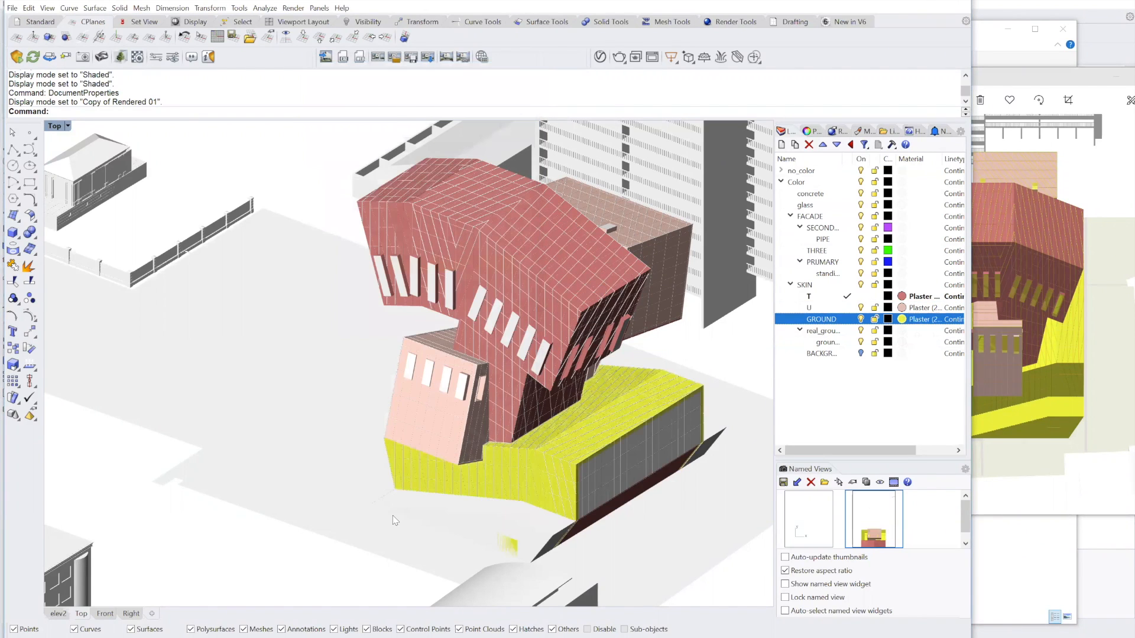
Assign pale plaster materials sampled from the reference image's ground to the real_ground layer and its sublayer.
left_click(904, 330)
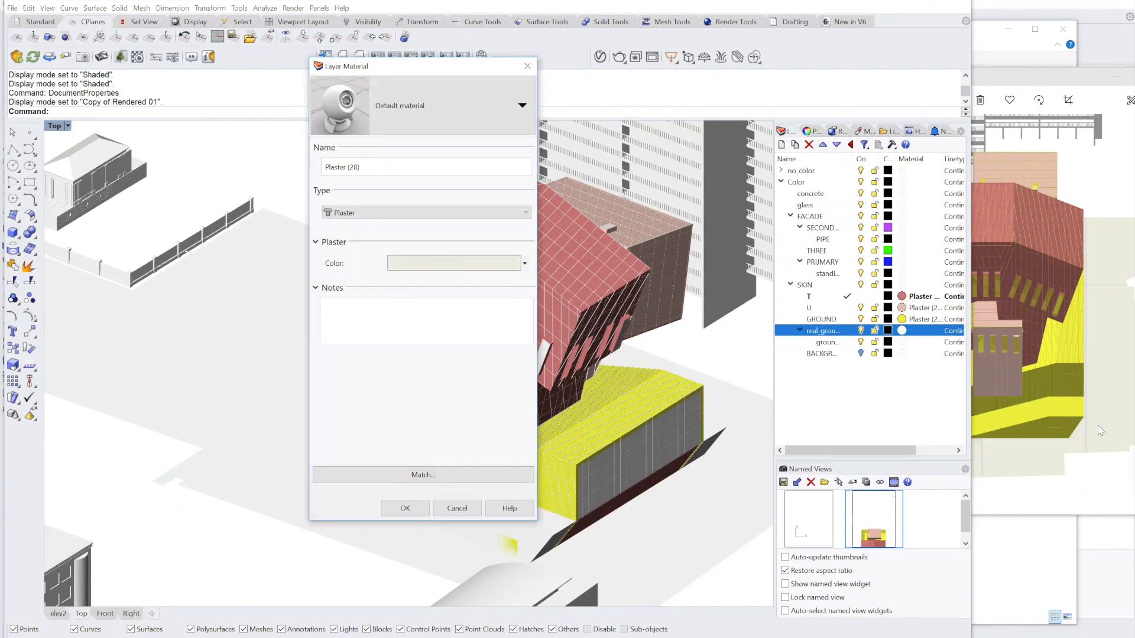
key("Return")
left_click(904, 342)
key("Return")
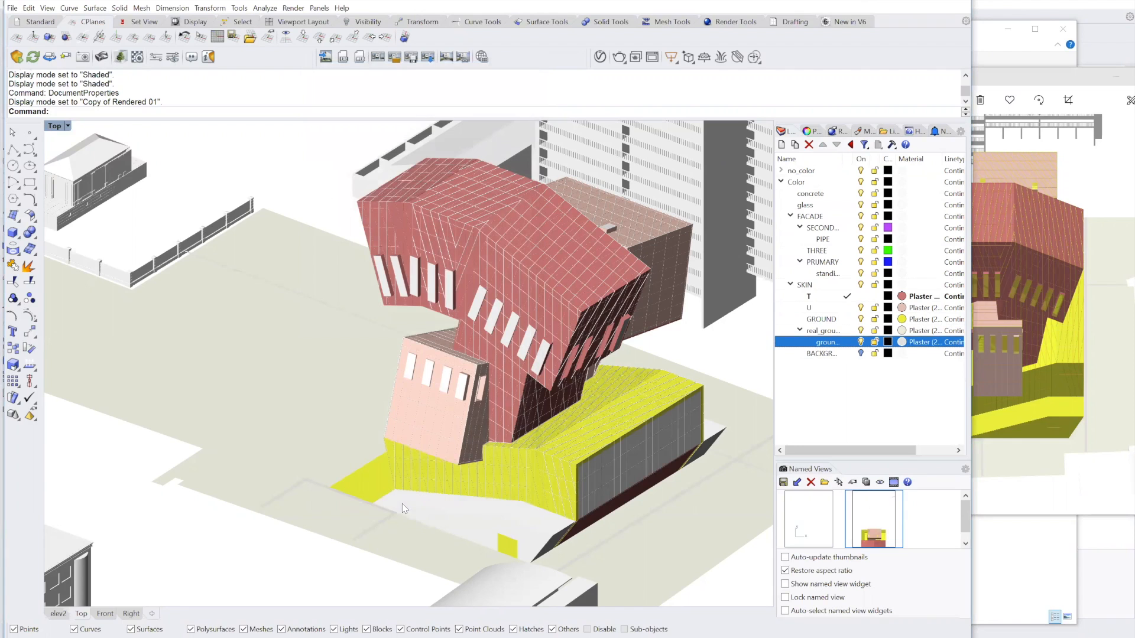
Assign a yellow plaster material to the concrete layer and open the glass layer's material settings.
left_click(904, 193)
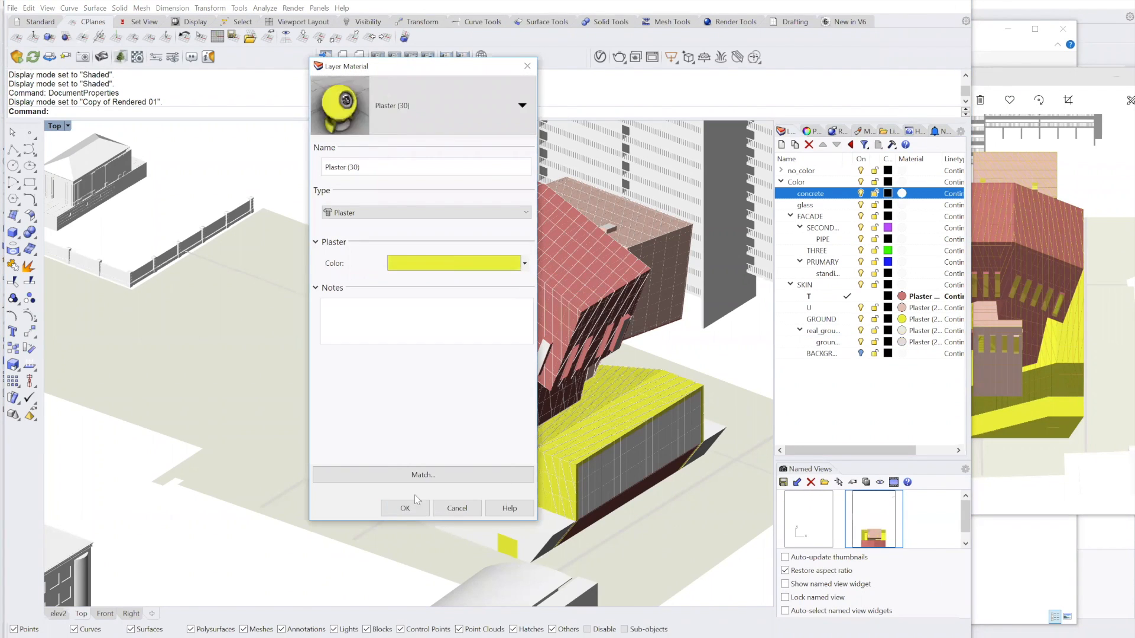
key("Return")
left_click(902, 205)
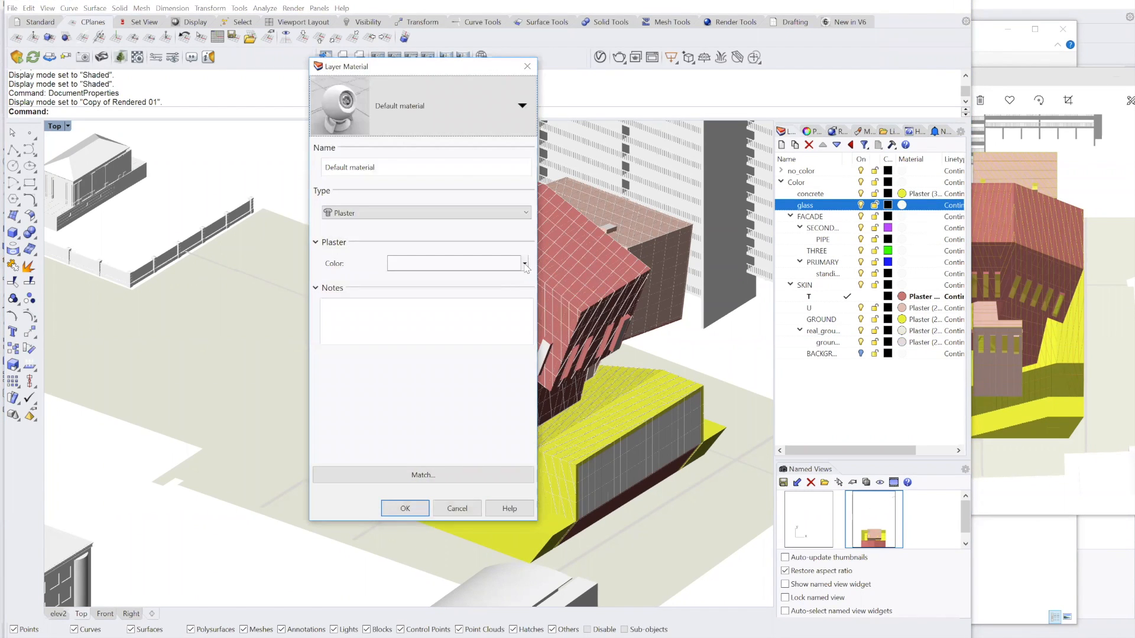
left_click(524, 263)
left_click(558, 291)
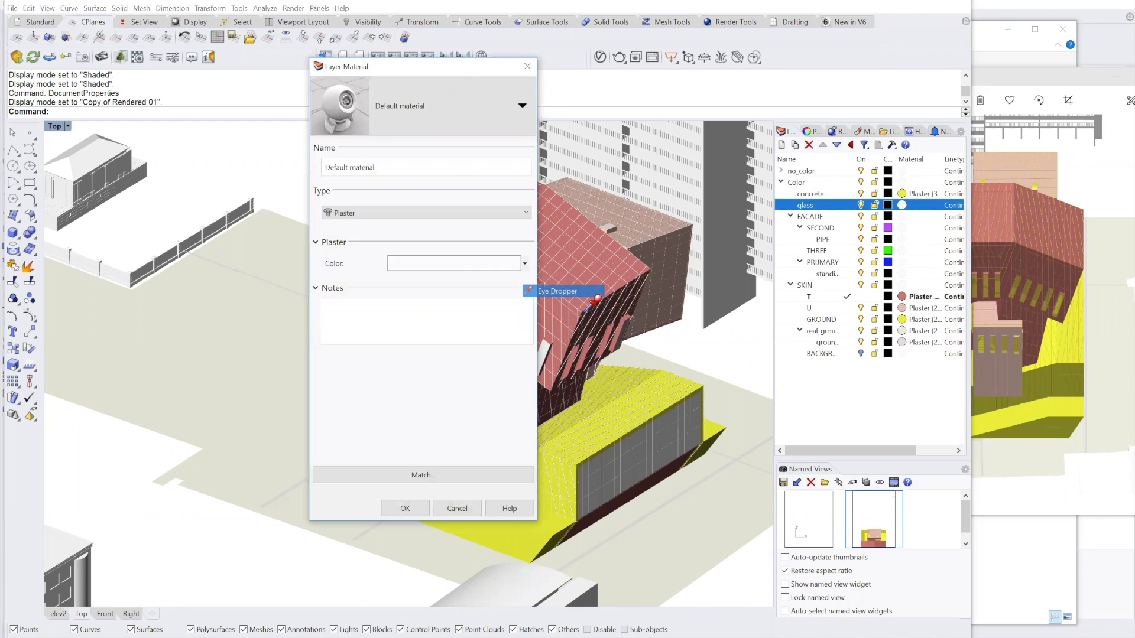
left_click(1045, 415)
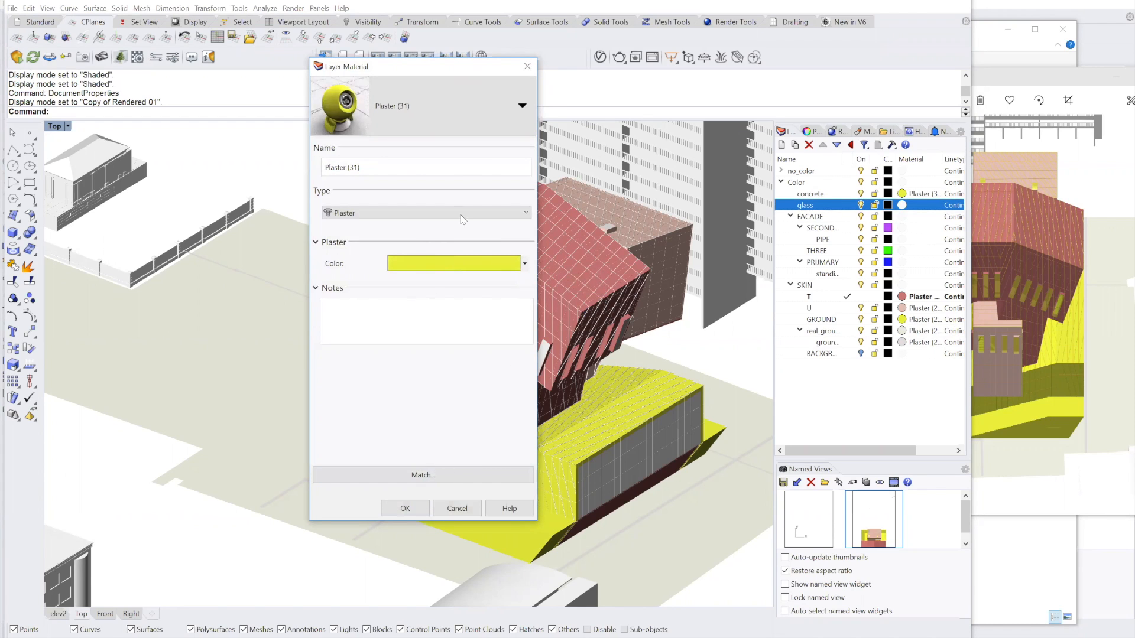
Assign the existing semi-transparent yellow material named Custom to the glass layer.
left_click(500, 117)
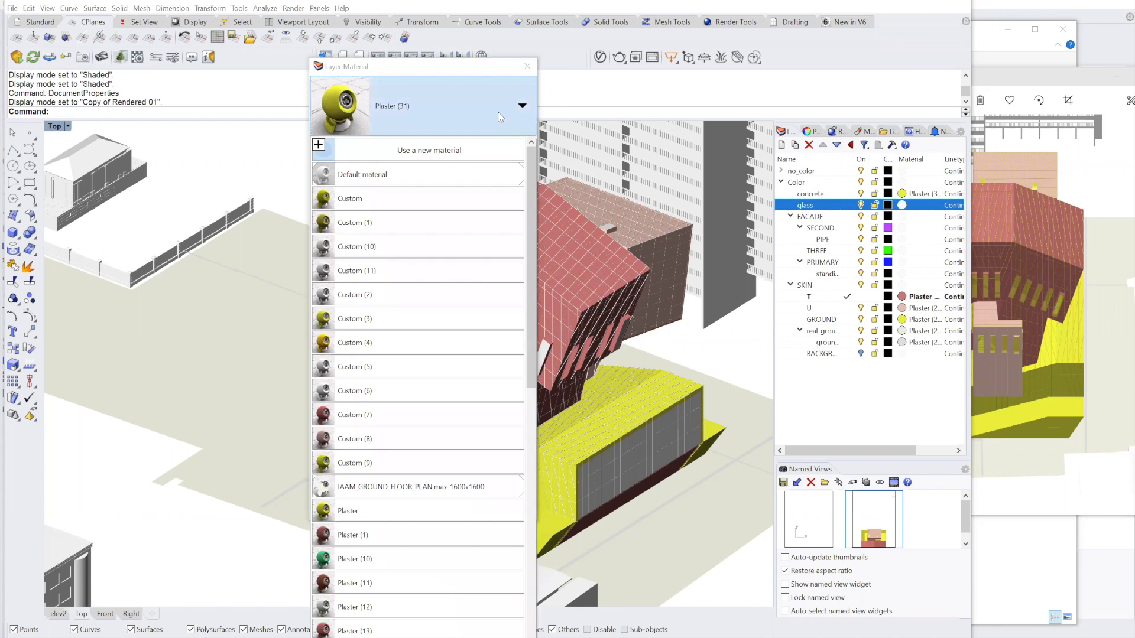
left_click(410, 203)
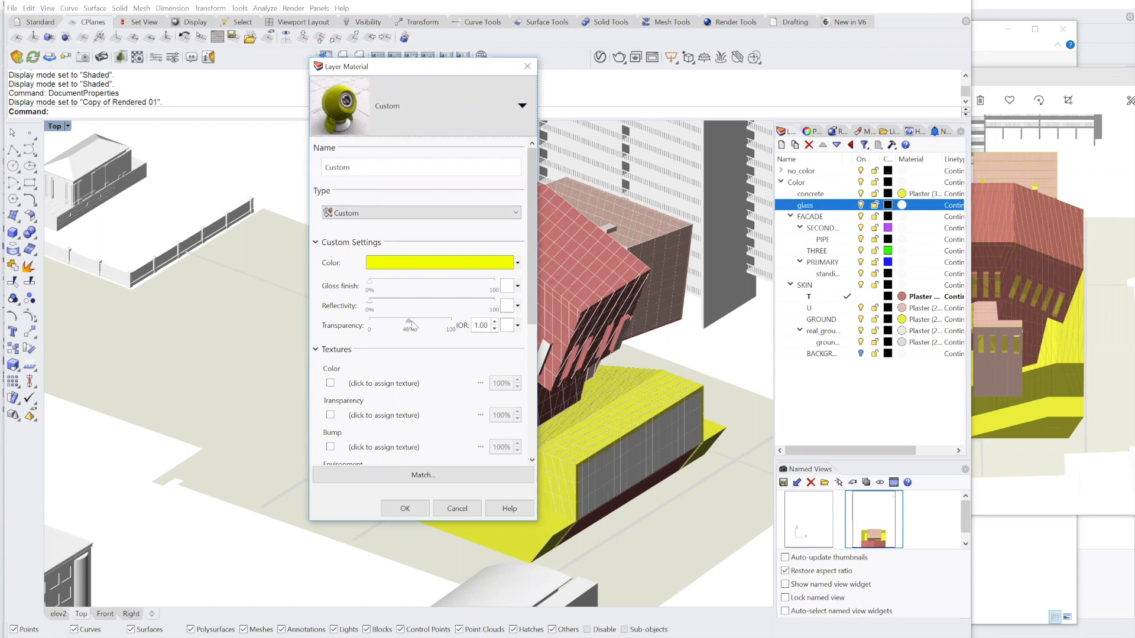
left_click(405, 509)
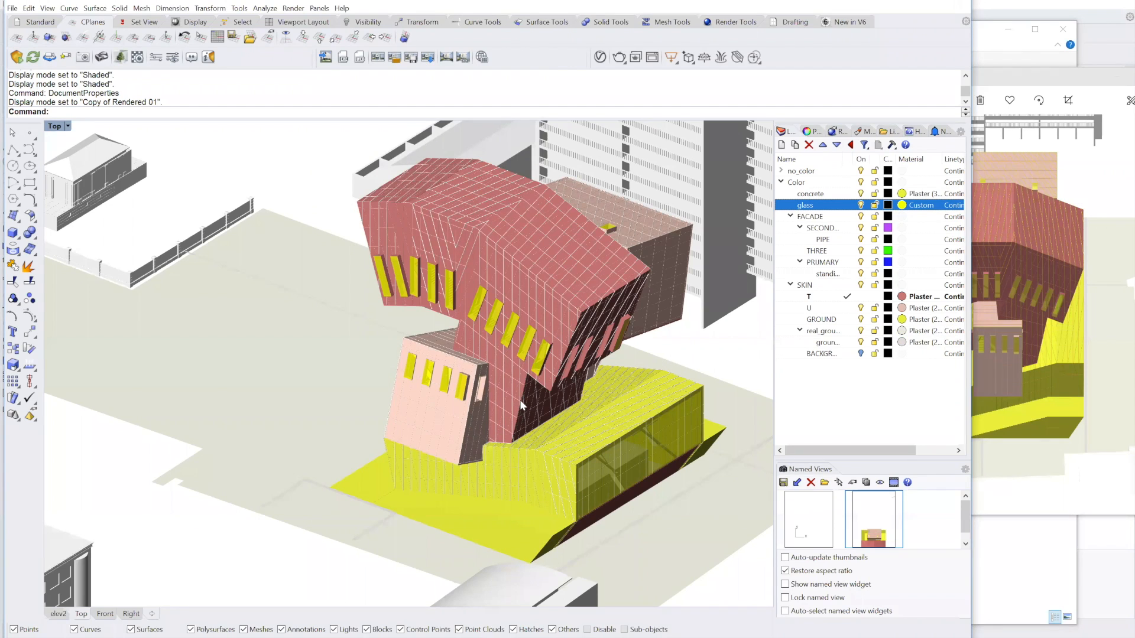
Assign the secondary layer under FACADE a purple plaster material with RGB color 195, 74, 184.
scroll(506, 330, "up", 5)
scroll(471, 282, "up", 6)
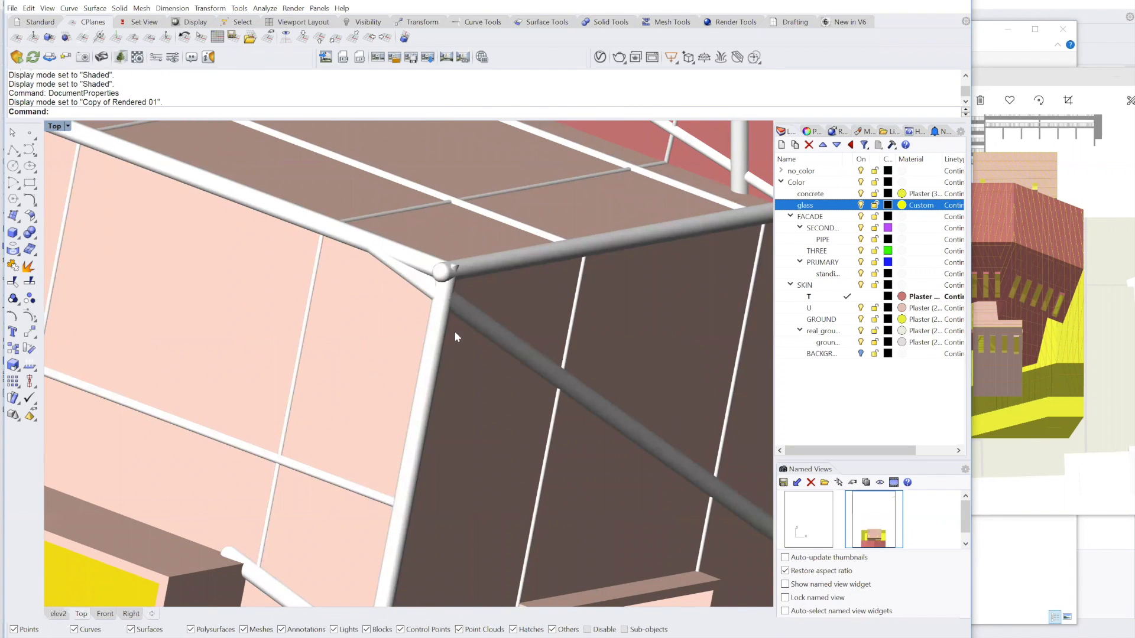
scroll(417, 338, "down", 5)
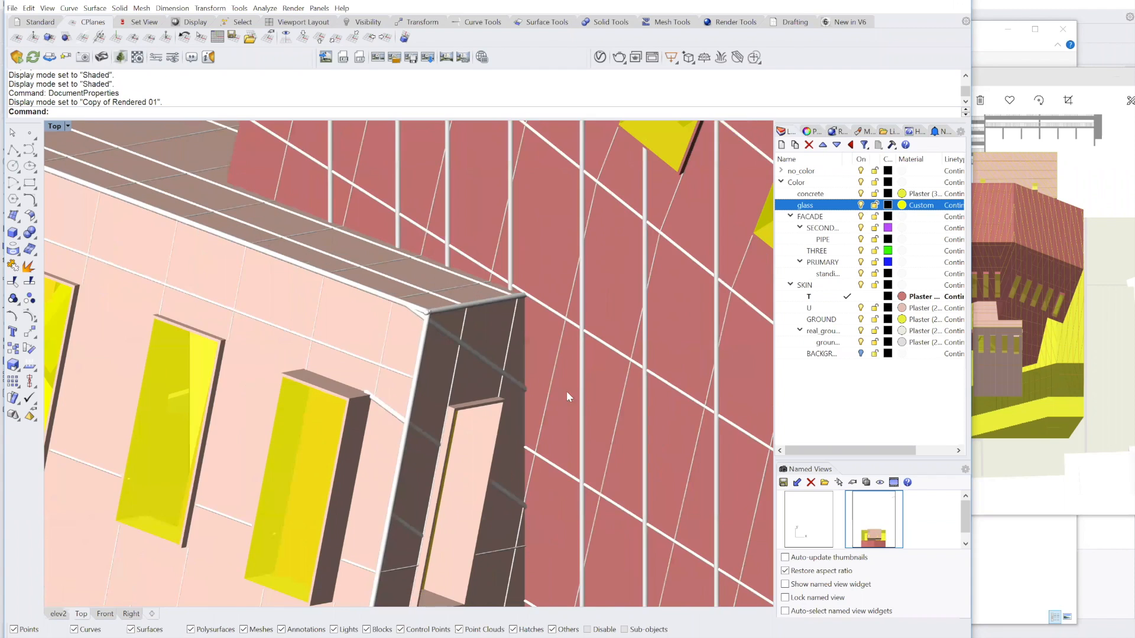
scroll(470, 349, "down", 4)
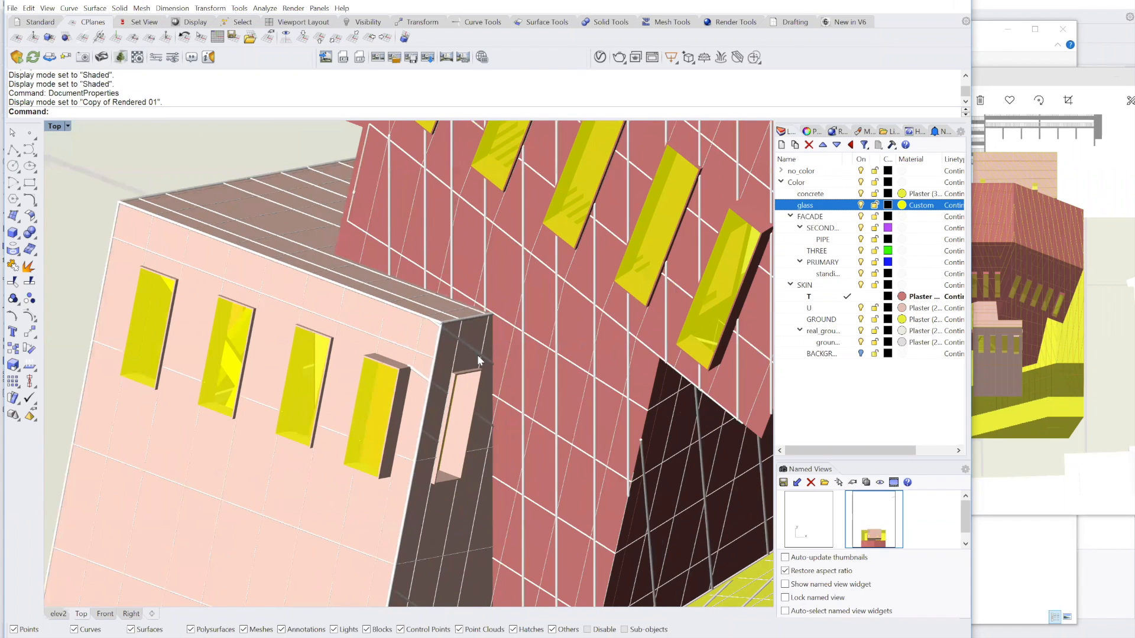
scroll(470, 357, "down", 5)
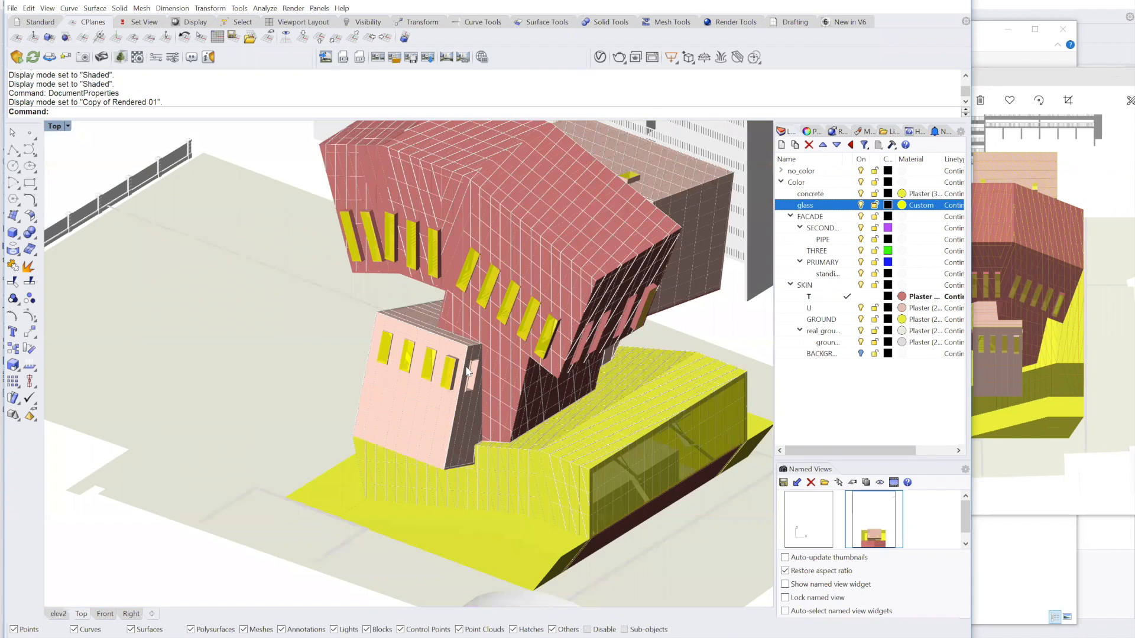
scroll(565, 347, "down", 2)
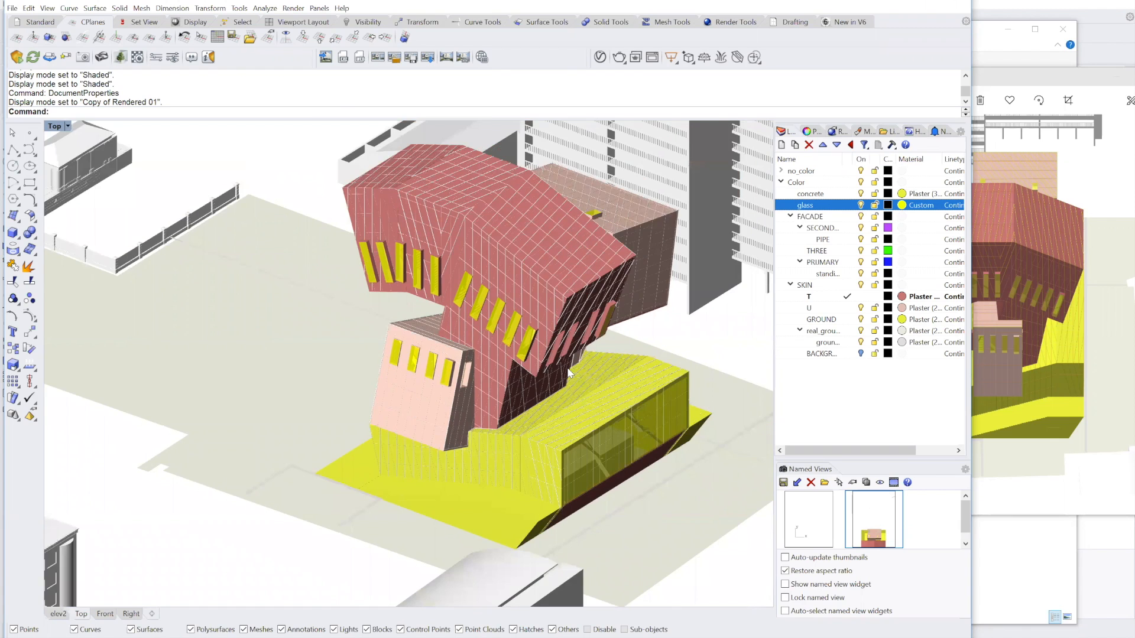
scroll(569, 373, "down", 1)
left_click(904, 229)
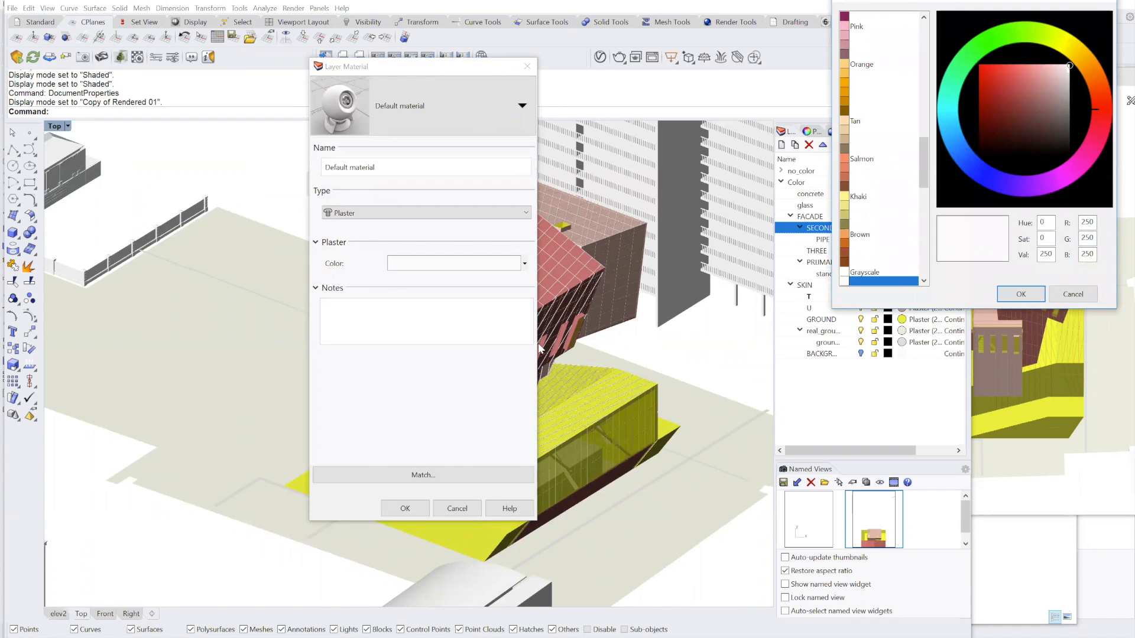
left_click(1069, 173)
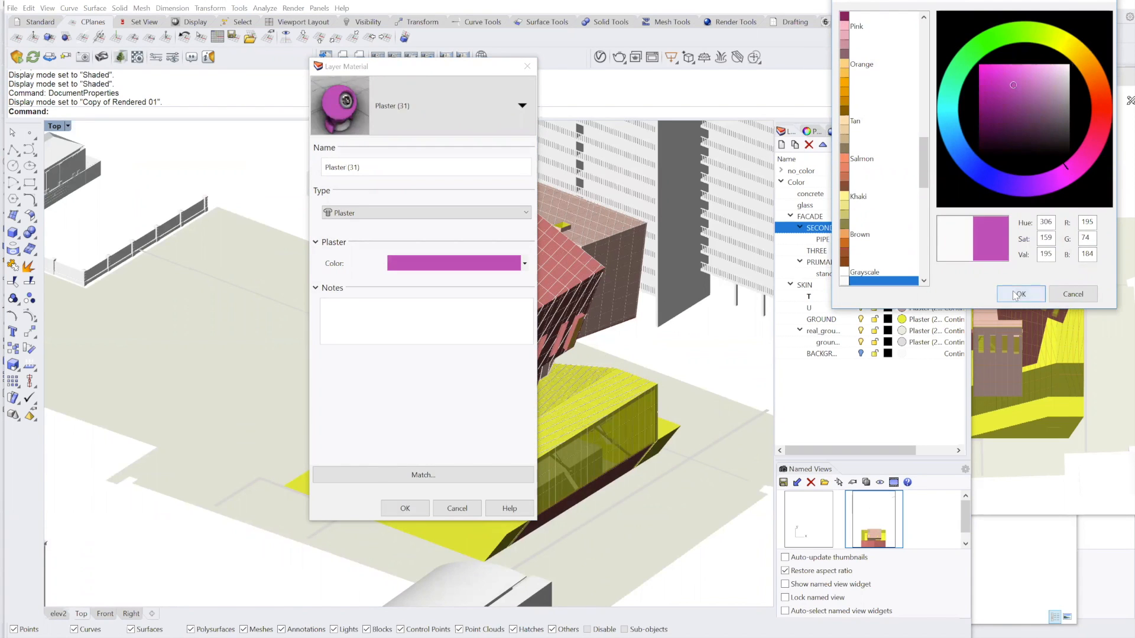
key("Return")
key("Return")
Widen the Rhino window and assign a yellow plaster material to the PIPE layer.
left_click_drag(970, 38, 1131, 37)
left_click(1067, 240)
left_click_drag(524, 262, 550, 465)
key("Return")
Assign a pale orange plaster material to the THREE layer under FACADE.
left_click(1064, 251)
left_click(513, 266)
double_click(877, 124)
left_click(402, 507)
Examine the facade line colors and layer materials on the building from several angles and distances.
right_click_drag(540, 391, 715, 379)
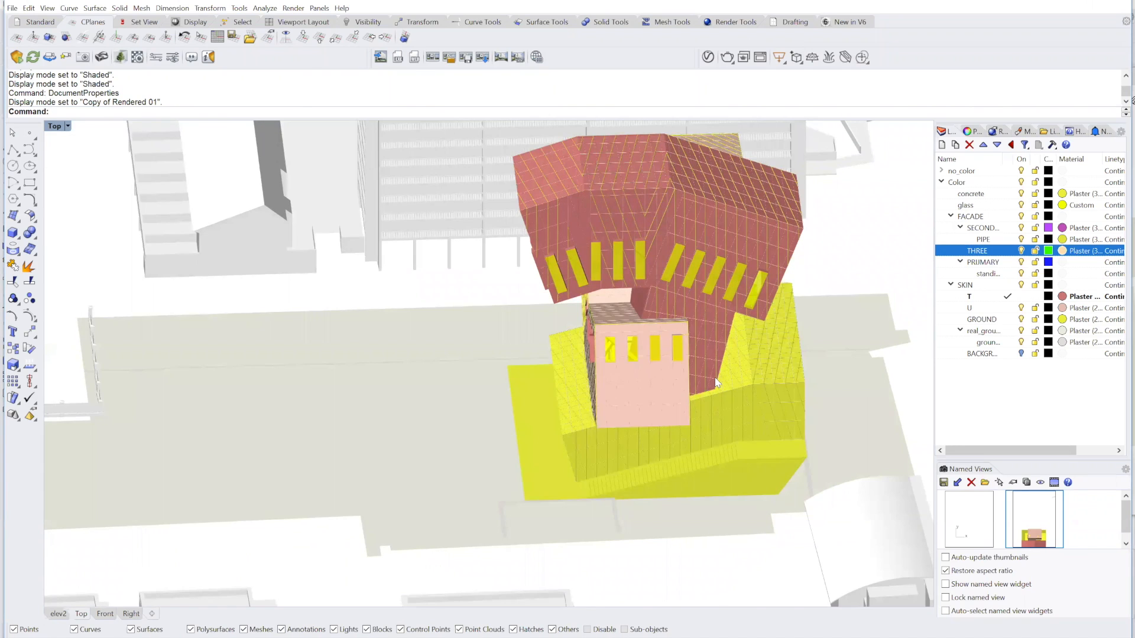
scroll(619, 392, "up", 5)
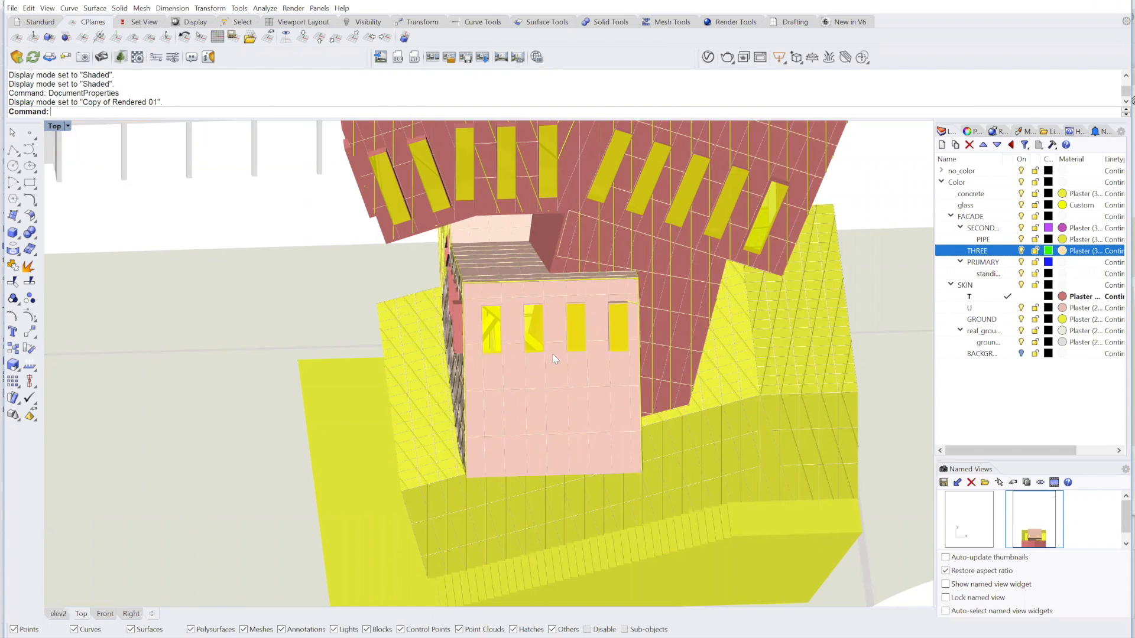
scroll(554, 359, "down", 5)
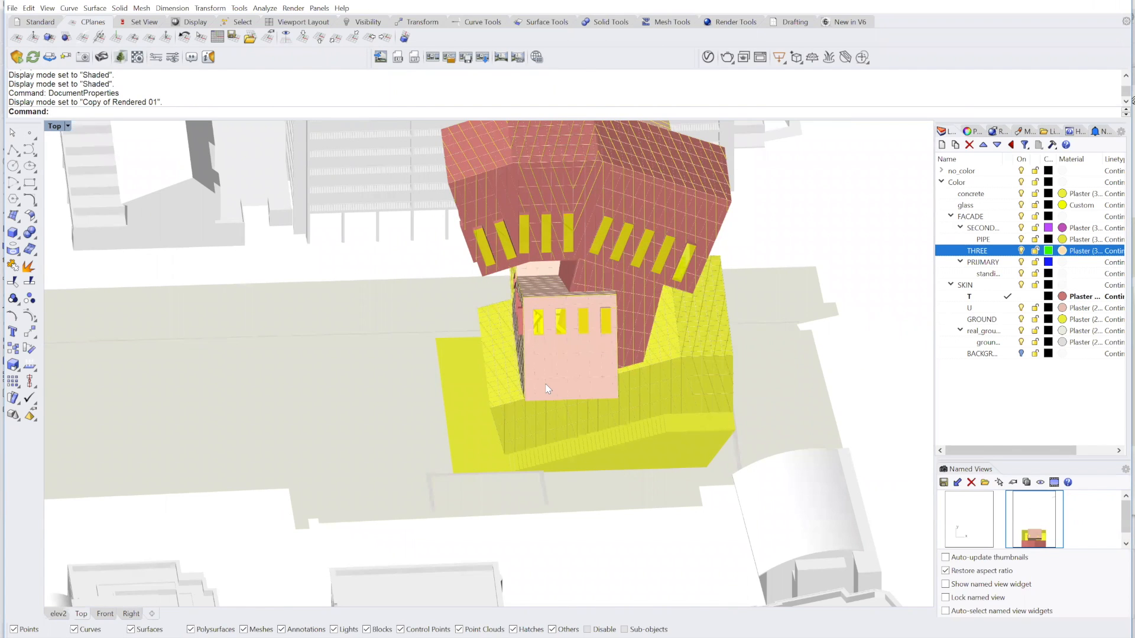
scroll(576, 364, "down", 4)
right_click_drag(548, 349, 471, 273)
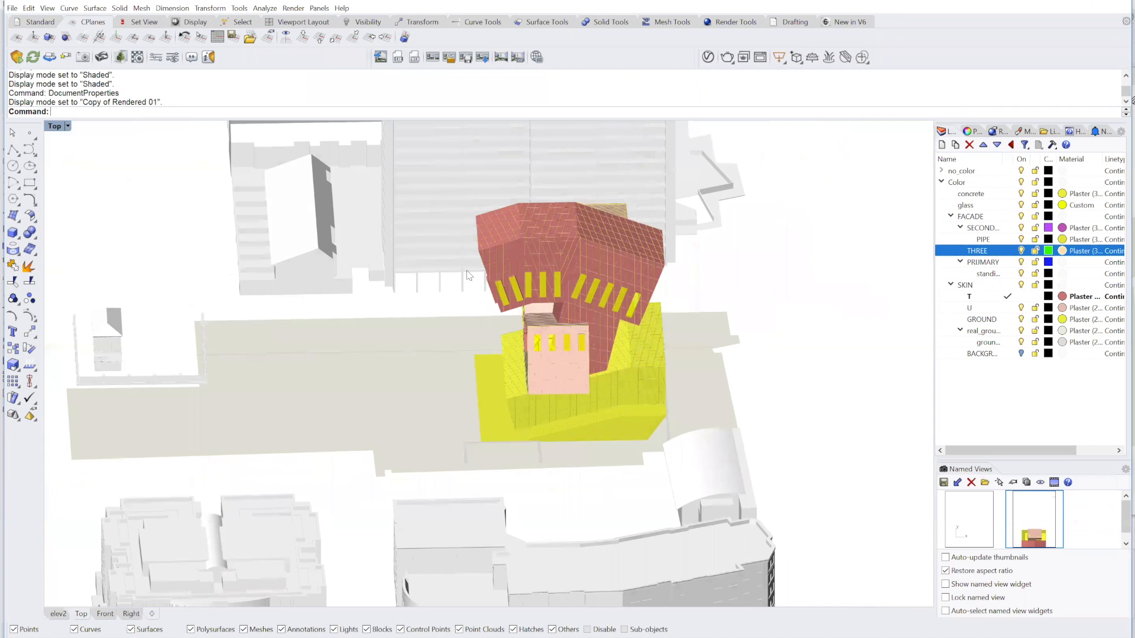
scroll(428, 362, "up", 4)
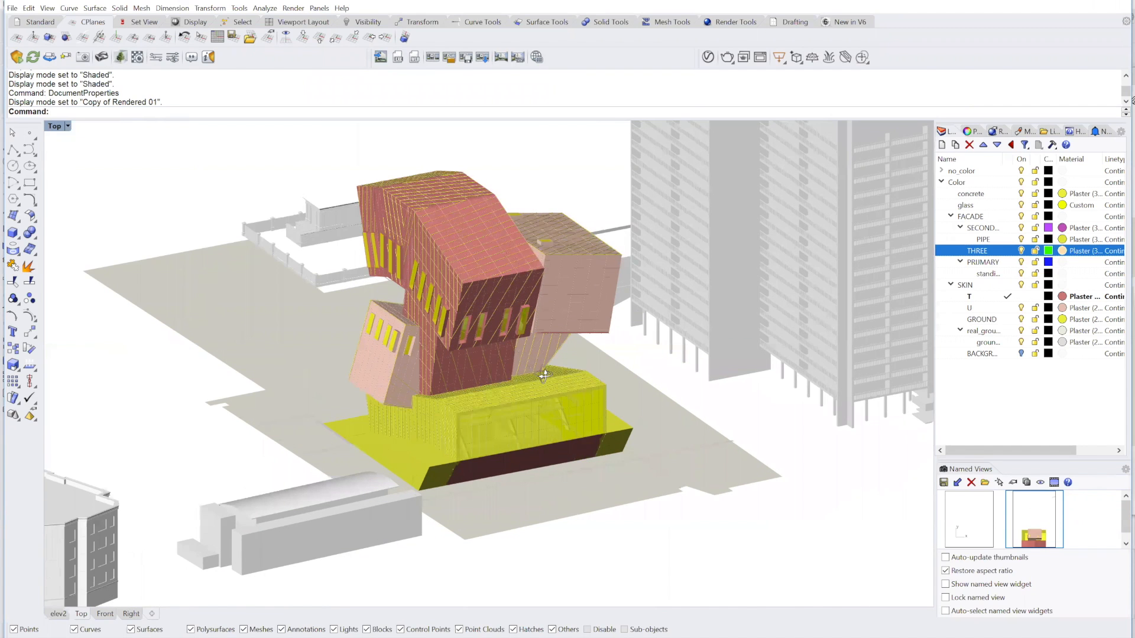
right_click_drag(567, 373, 580, 398)
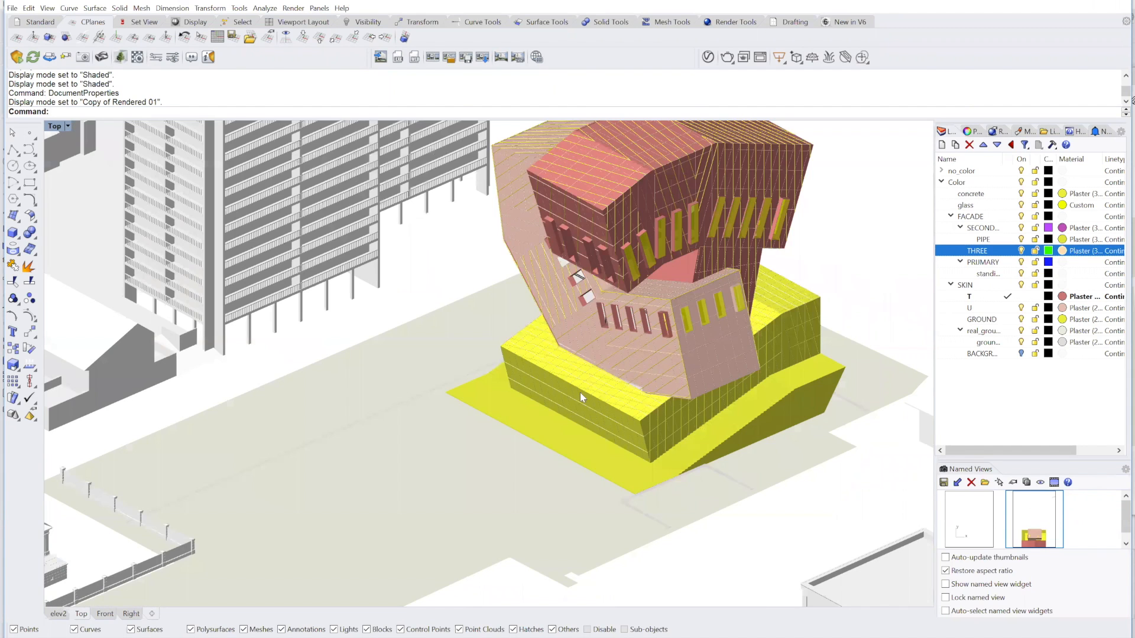
right_click_drag(599, 253, 654, 402)
scroll(690, 400, "down", 2)
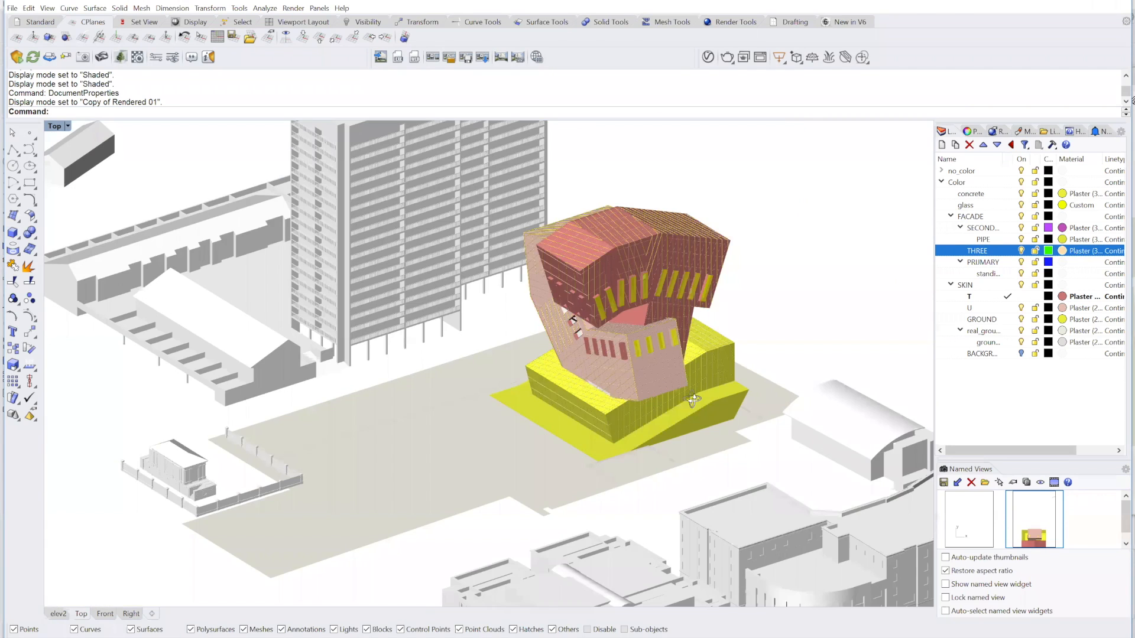
scroll(700, 399, "up", 1)
mouse_move(704, 402)
right_mouse_down()
mouse_move(563, 406)
mouse_move(529, 295)
mouse_move(598, 350)
mouse_move(546, 320)
right_mouse_up()
scroll(547, 320, "down", 4)
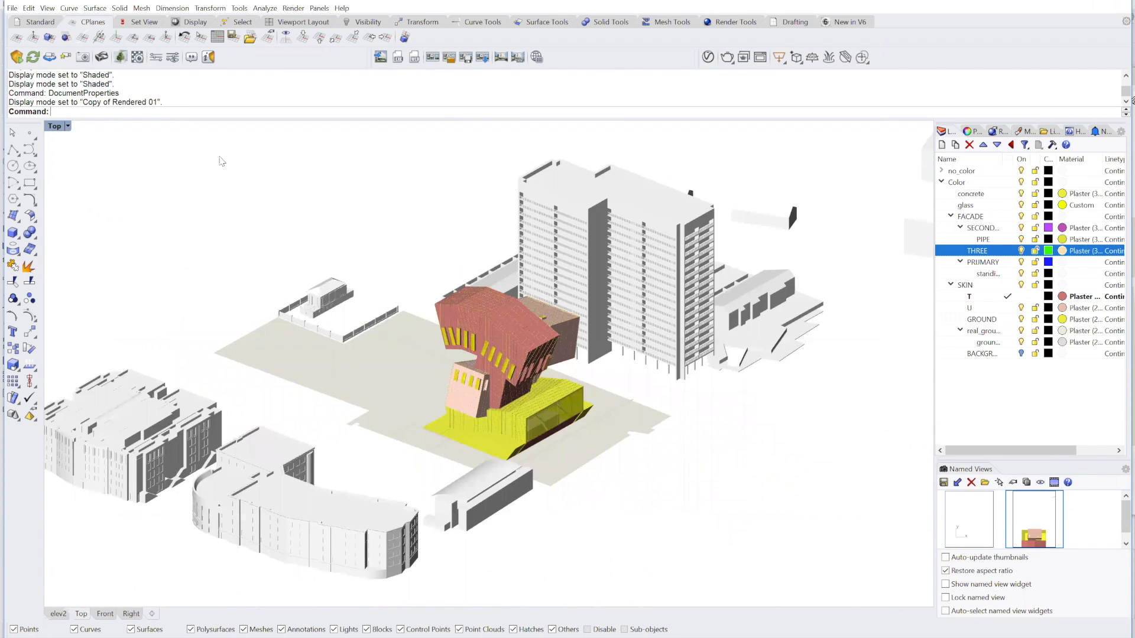
Return to the four-viewport layout and set the Top viewport's display mode to Shaded.
double_click(55, 127)
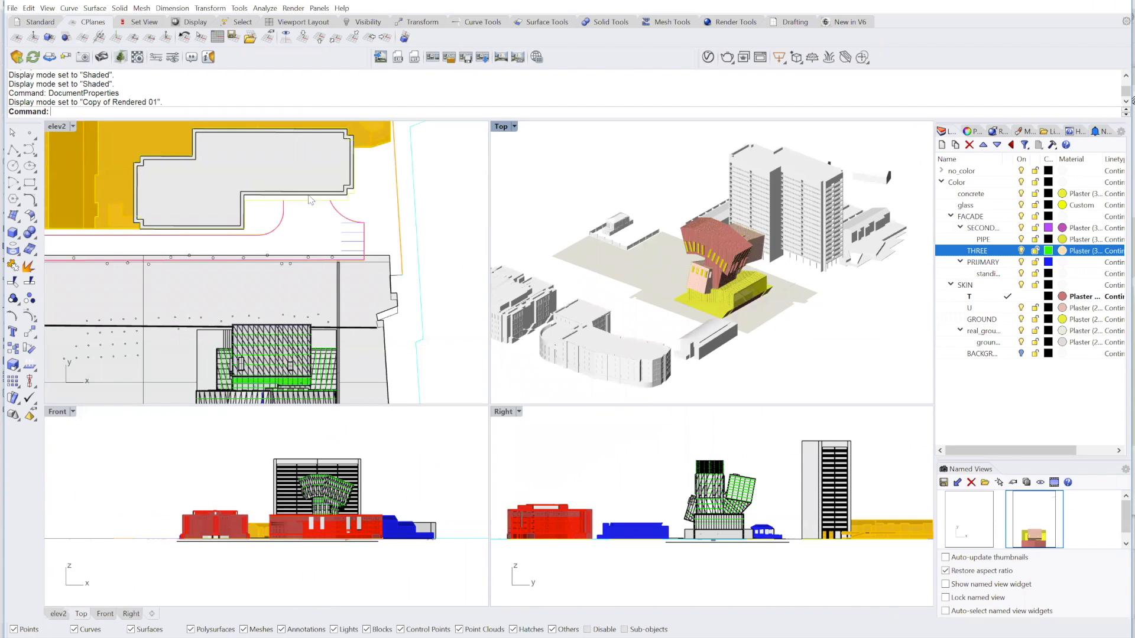
left_click(514, 126)
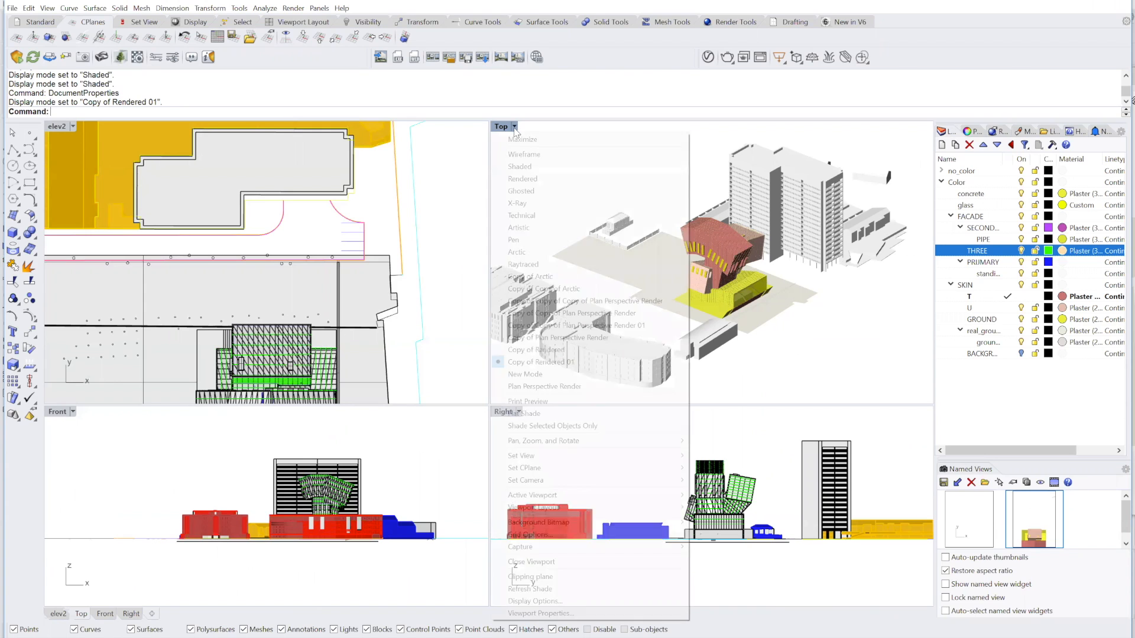
left_click(522, 166)
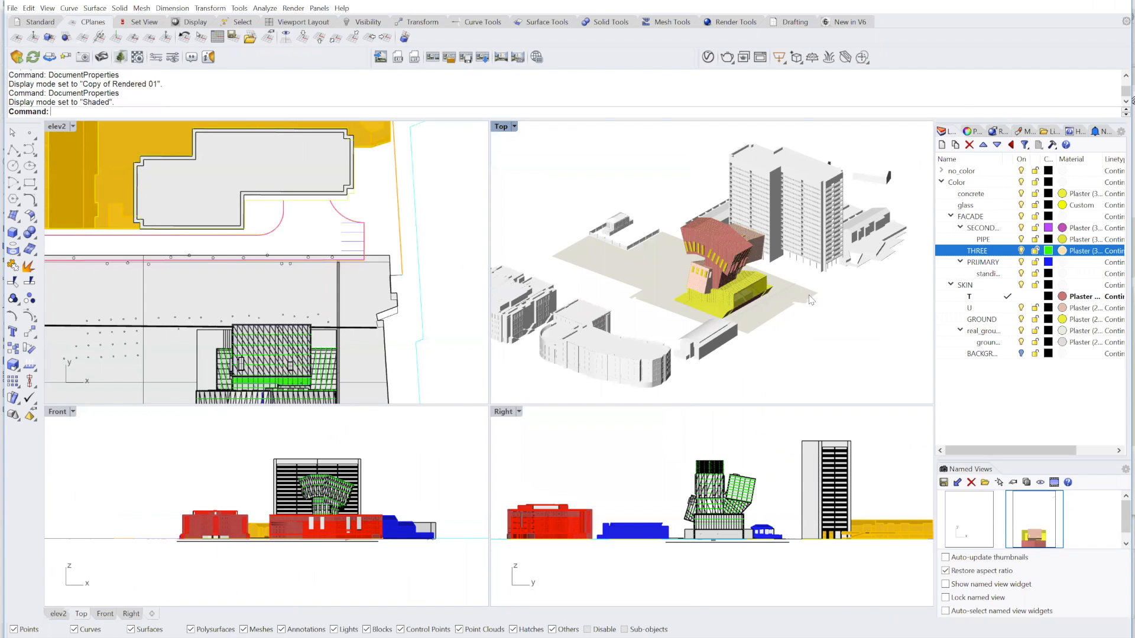
Select the entire model and shear it by -45 degrees in the Right viewport, using a vertical reference line from a point below the buildings.
scroll(727, 267, "down", 2)
scroll(727, 267, "down", 4)
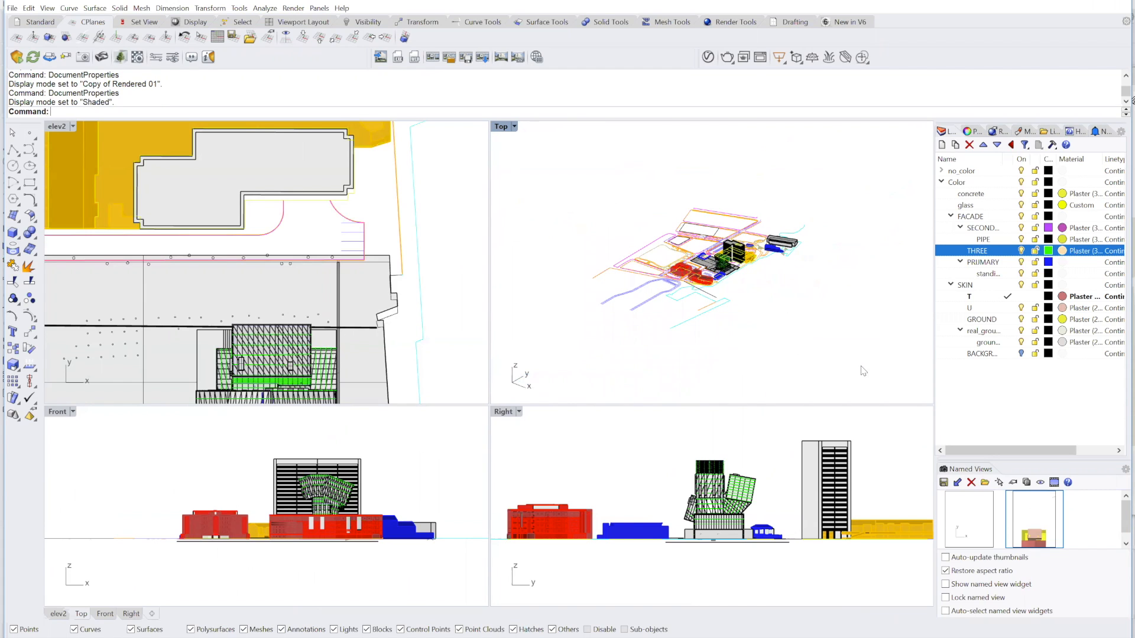
left_click_drag(864, 372, 540, 148)
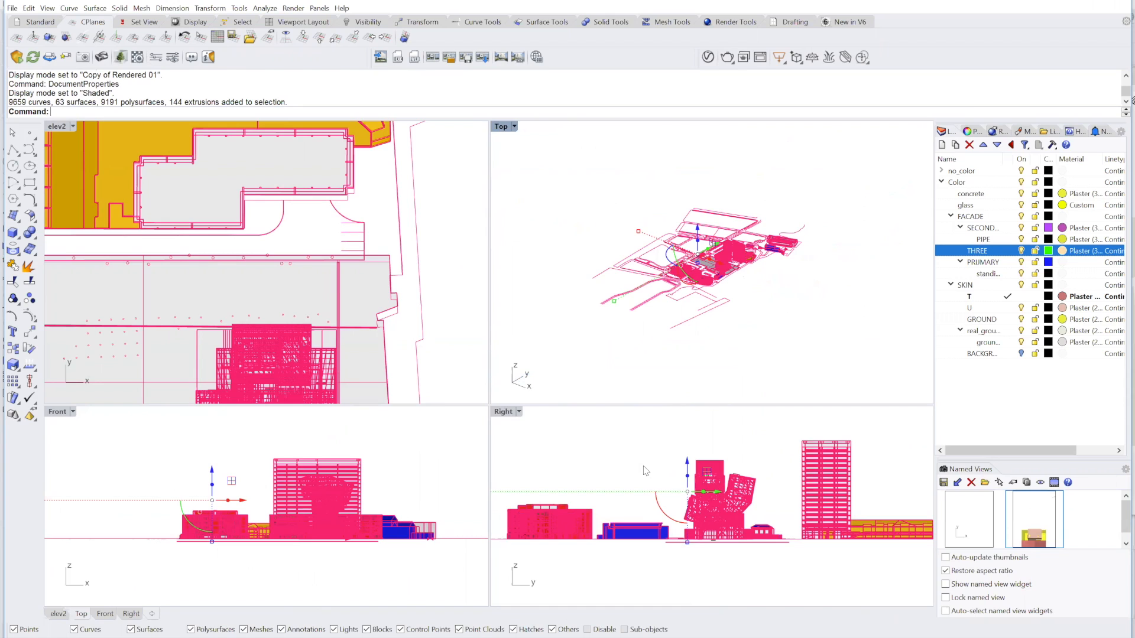
scroll(652, 460, "up", 2)
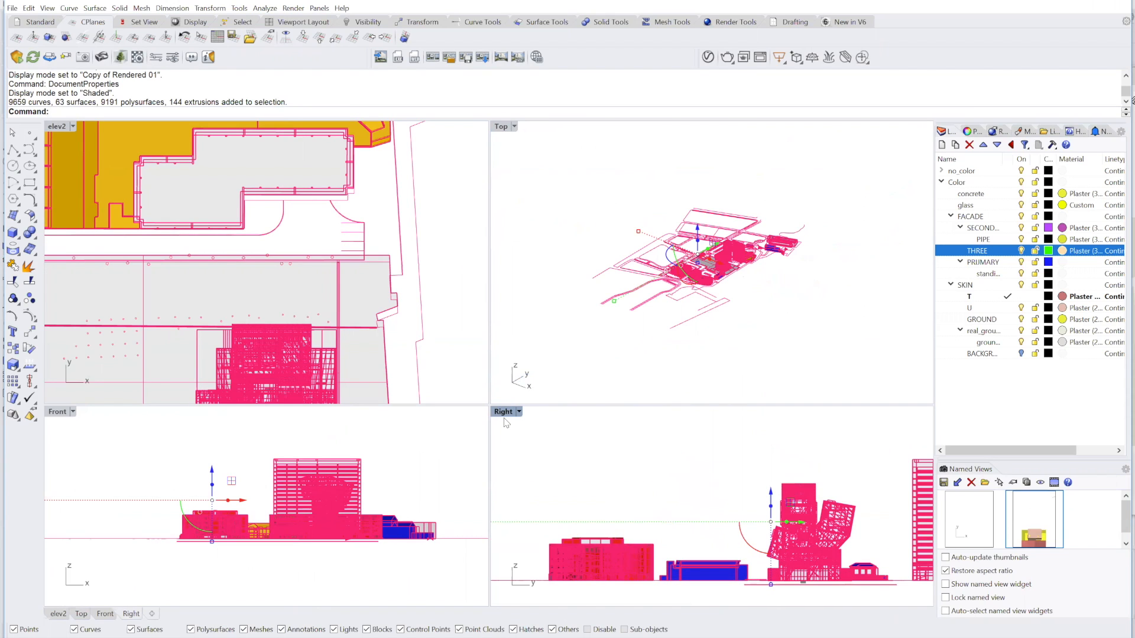
scroll(777, 552, "down", 1)
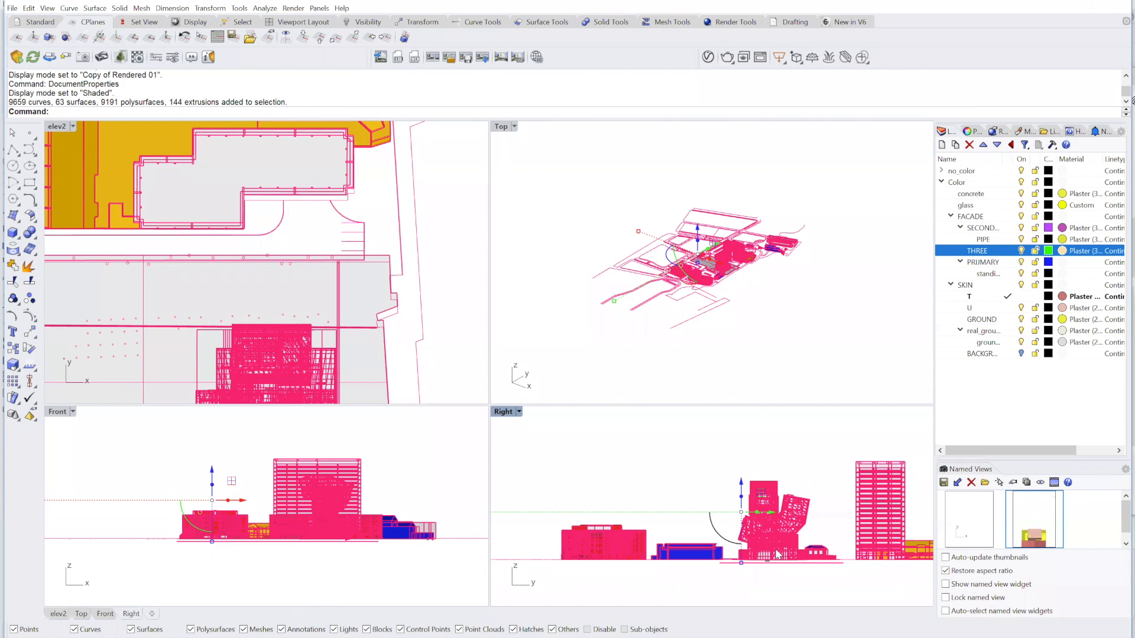
type("Shear")
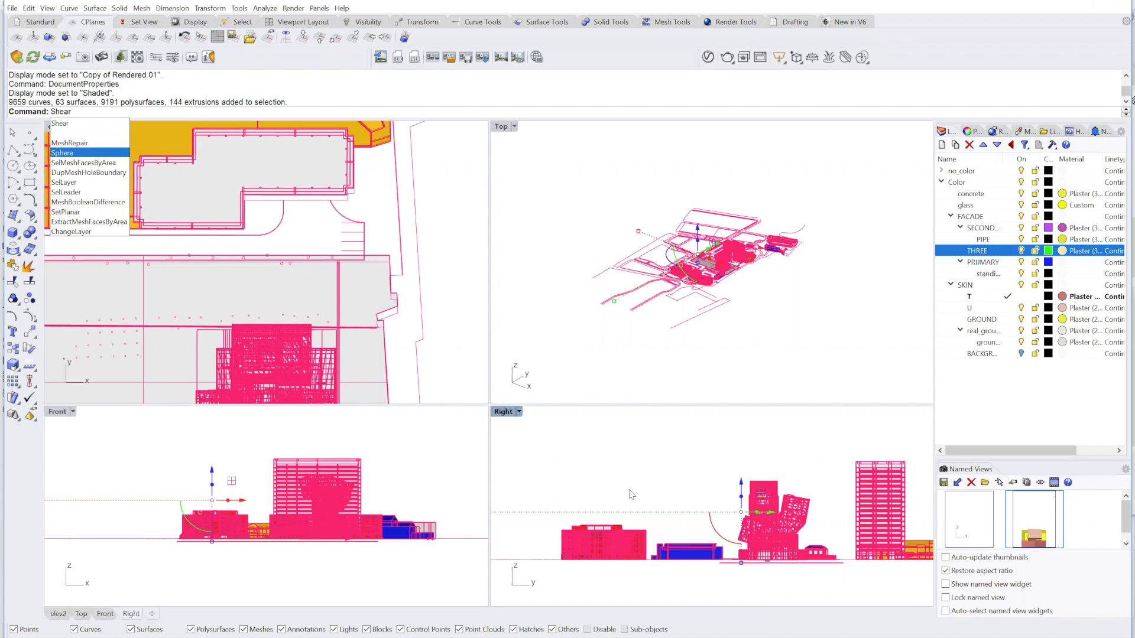
key("Return")
left_click(678, 592)
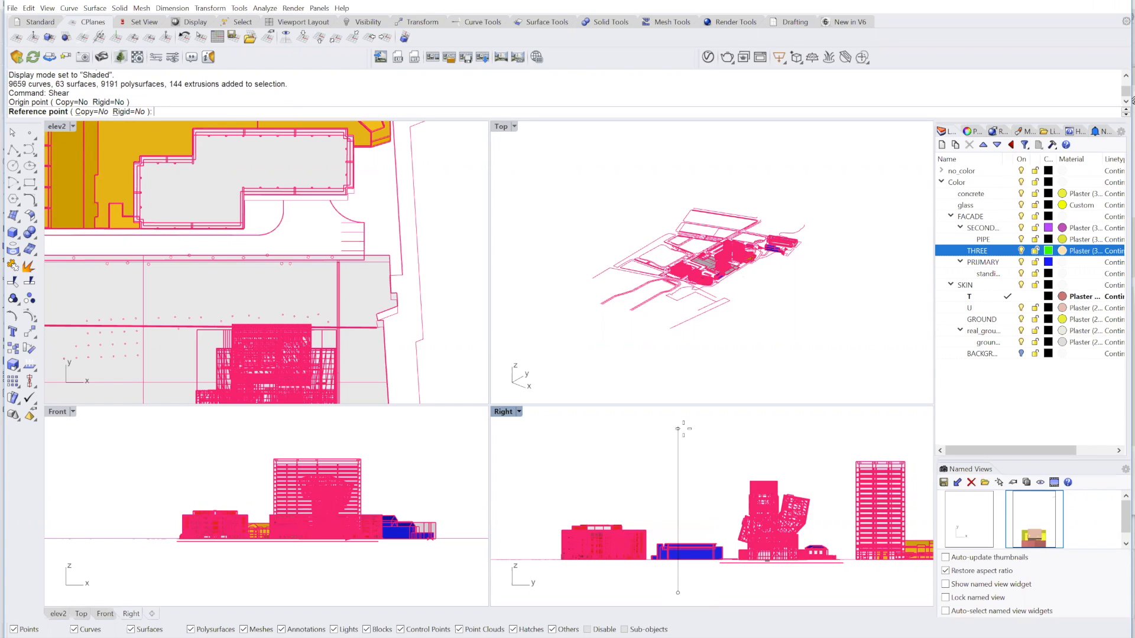
left_click(683, 429)
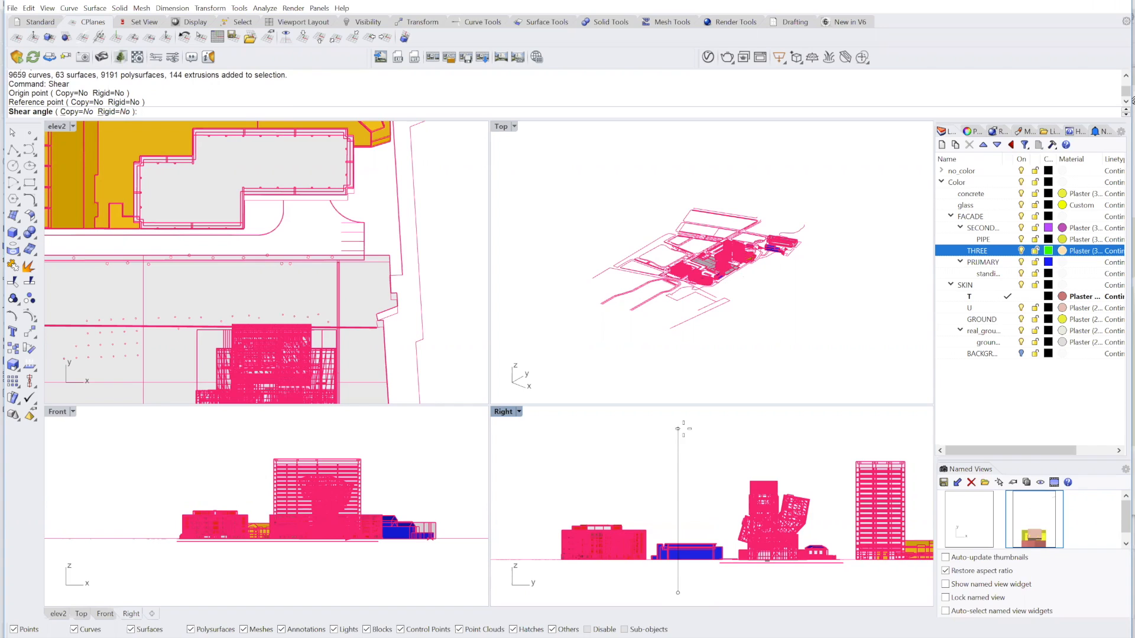
type("-")
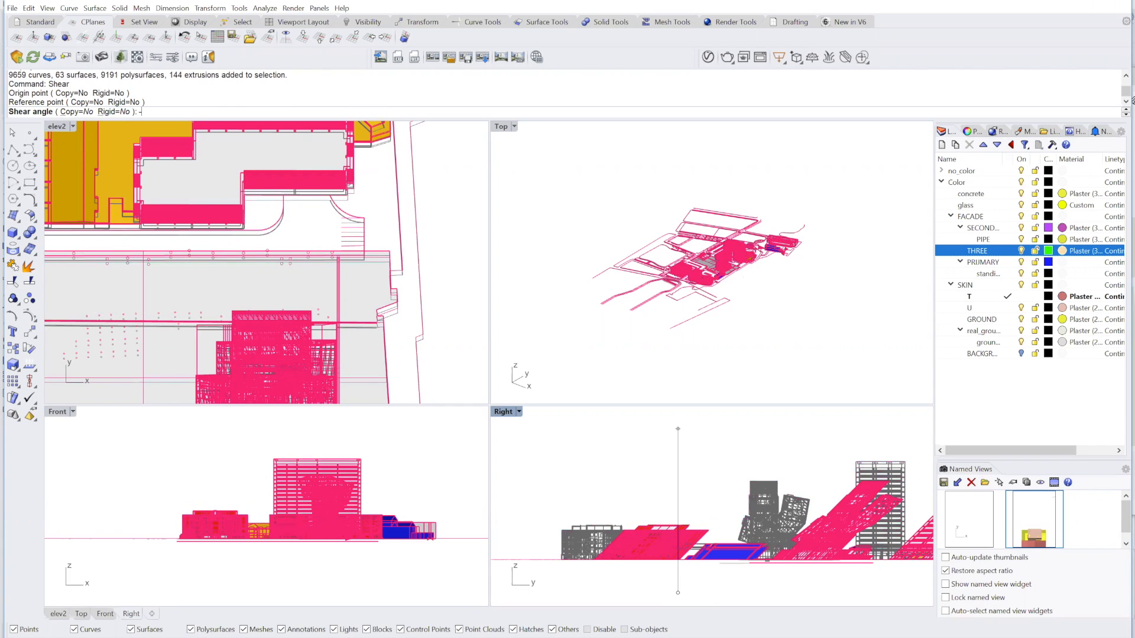
type("45")
key("Return")
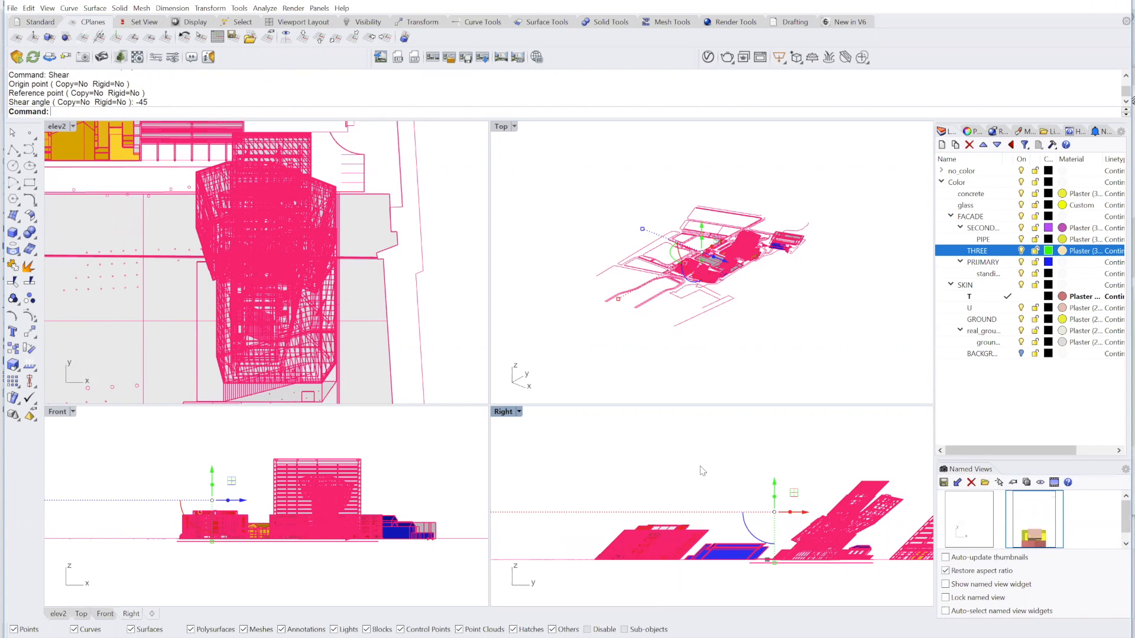
key("Escape")
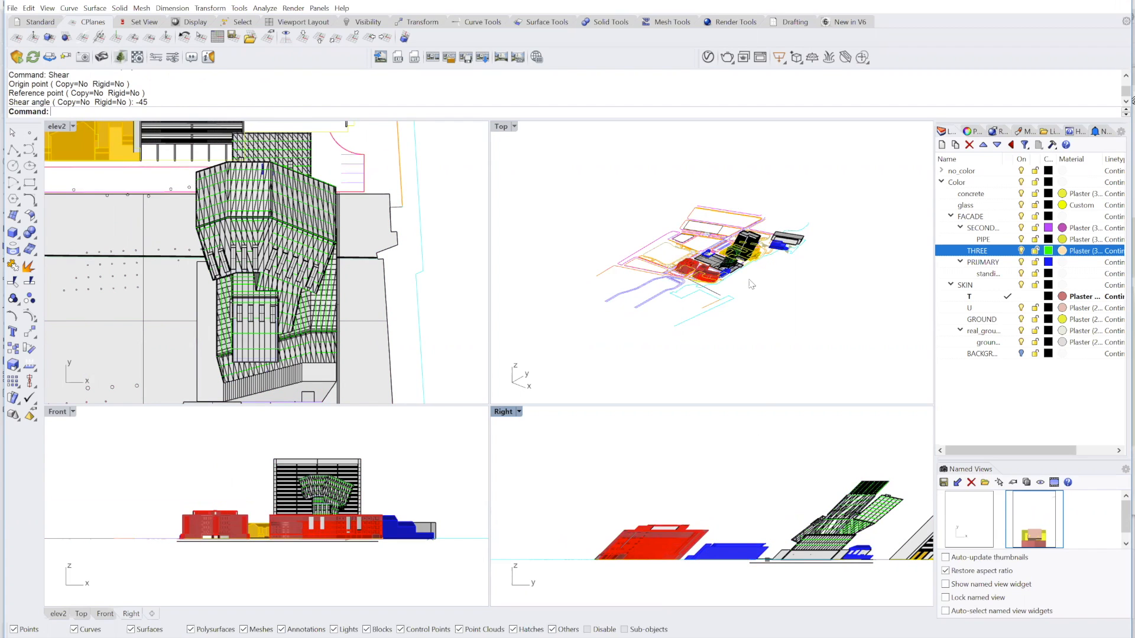
Switch the elev2 viewport to the world Top view and bring the main building and its surroundings into view.
scroll(263, 223, "down", 2)
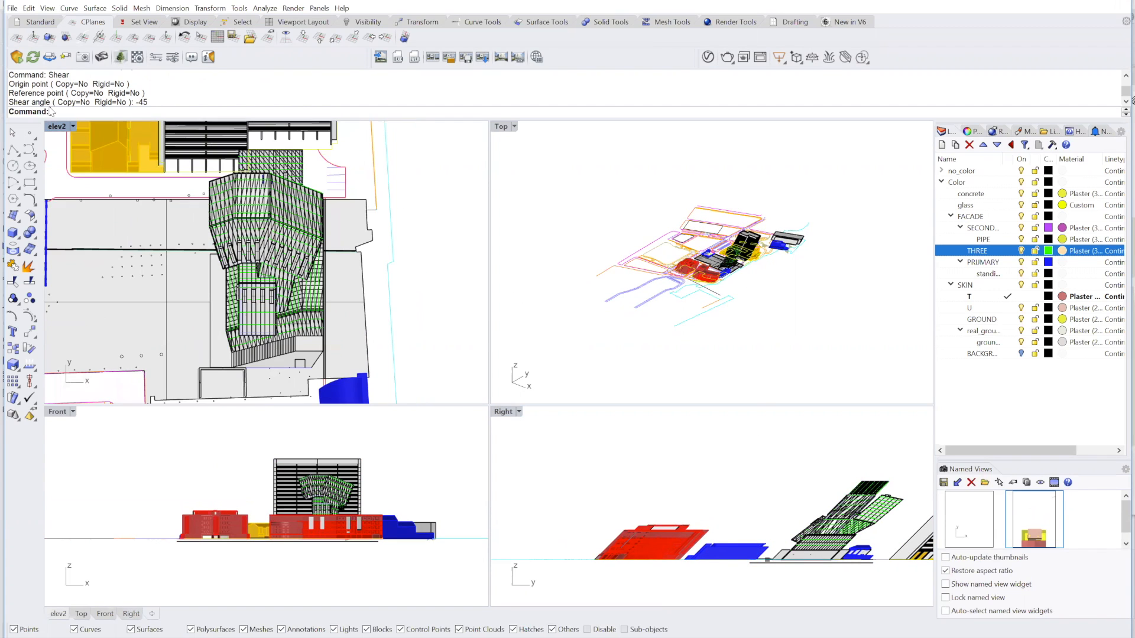
left_click(73, 126)
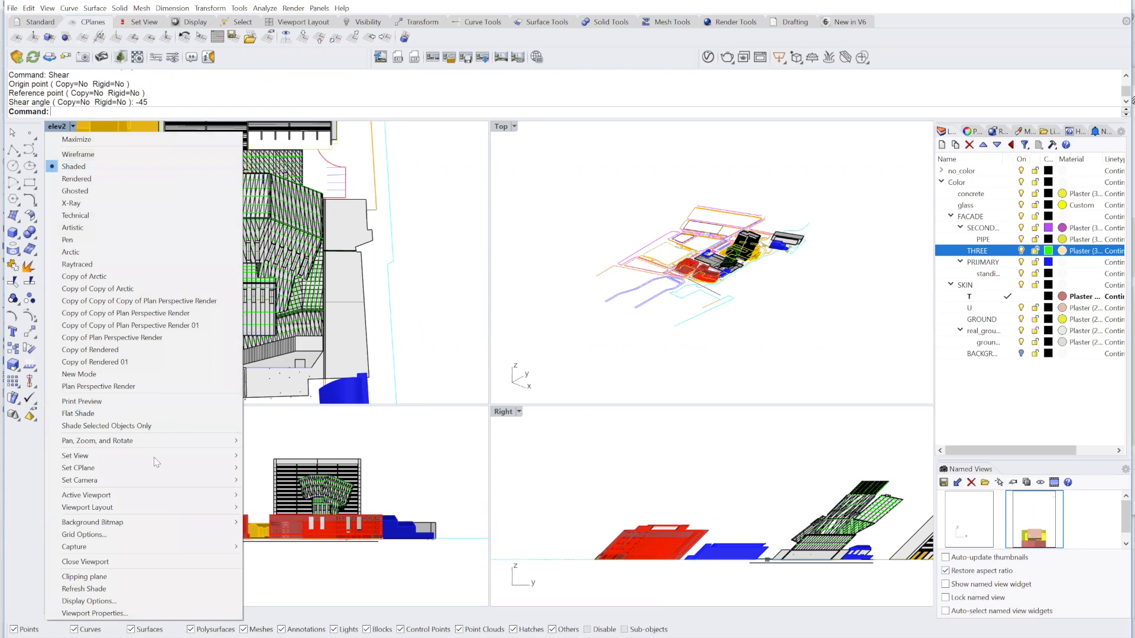
mouse_move(298, 458)
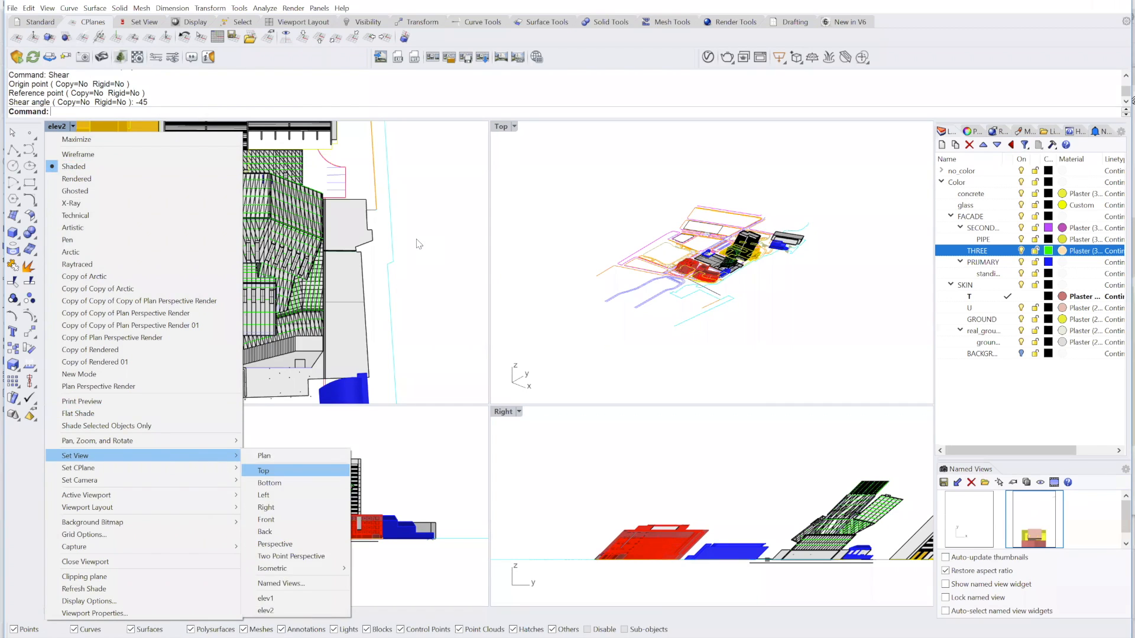
left_click(263, 469)
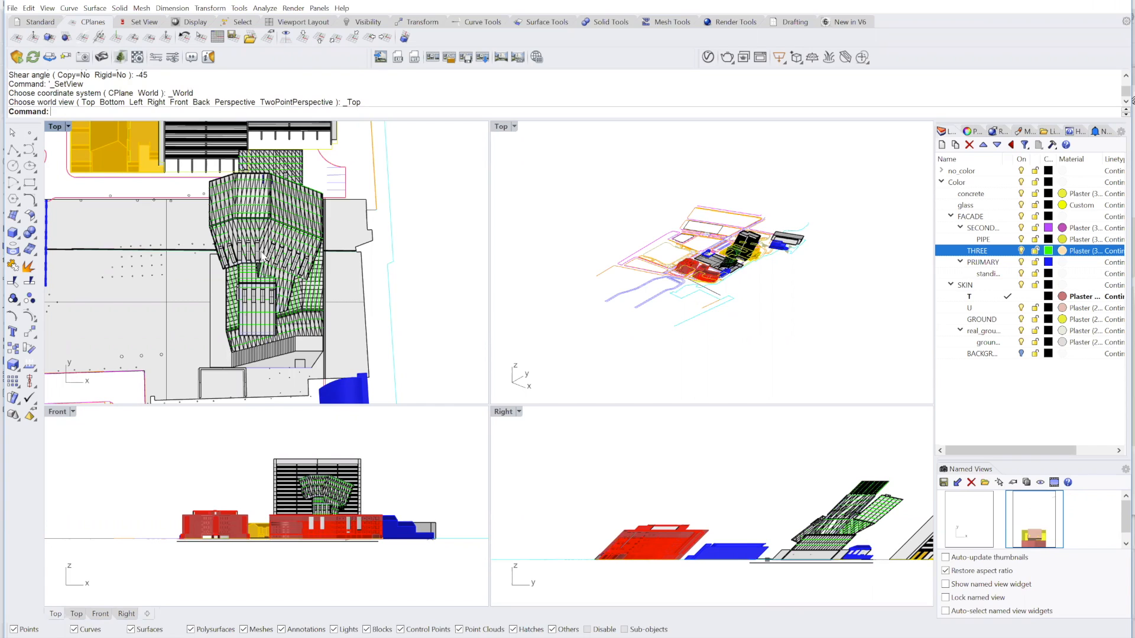
scroll(373, 272, "down", 2)
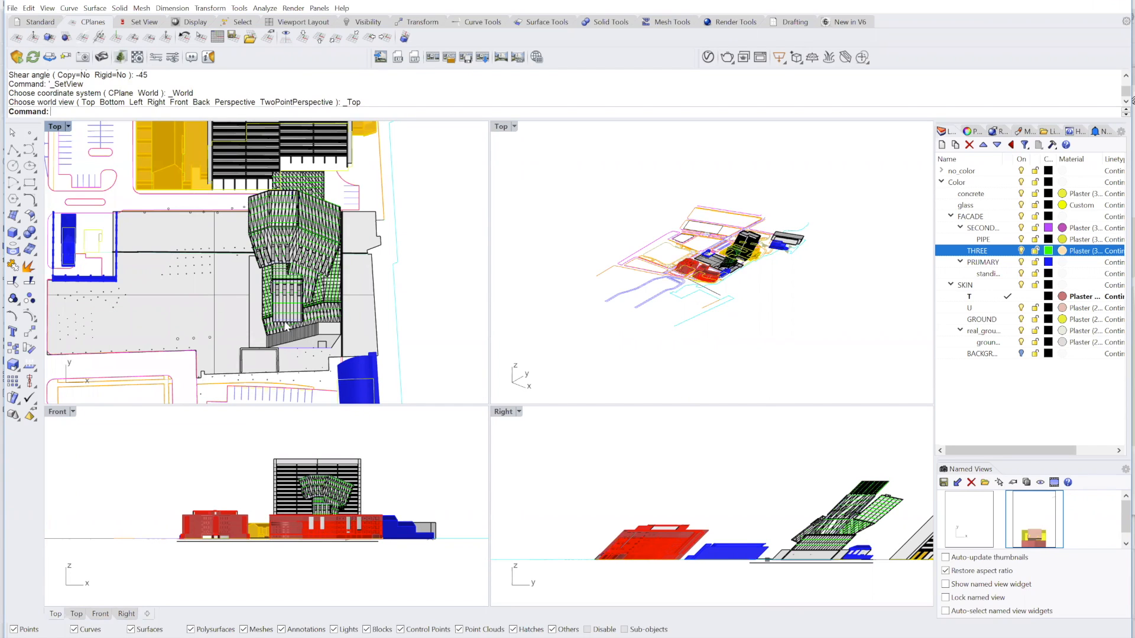
scroll(383, 282, "down", 1)
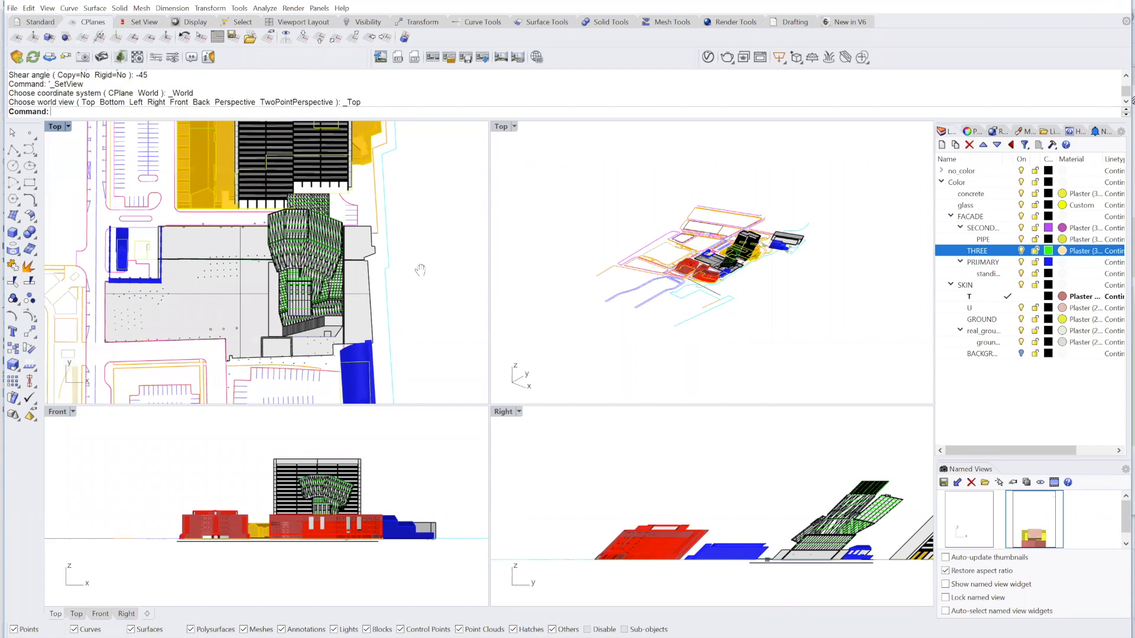
right_click_drag(420, 270, 451, 243)
right_click_drag(312, 269, 308, 276)
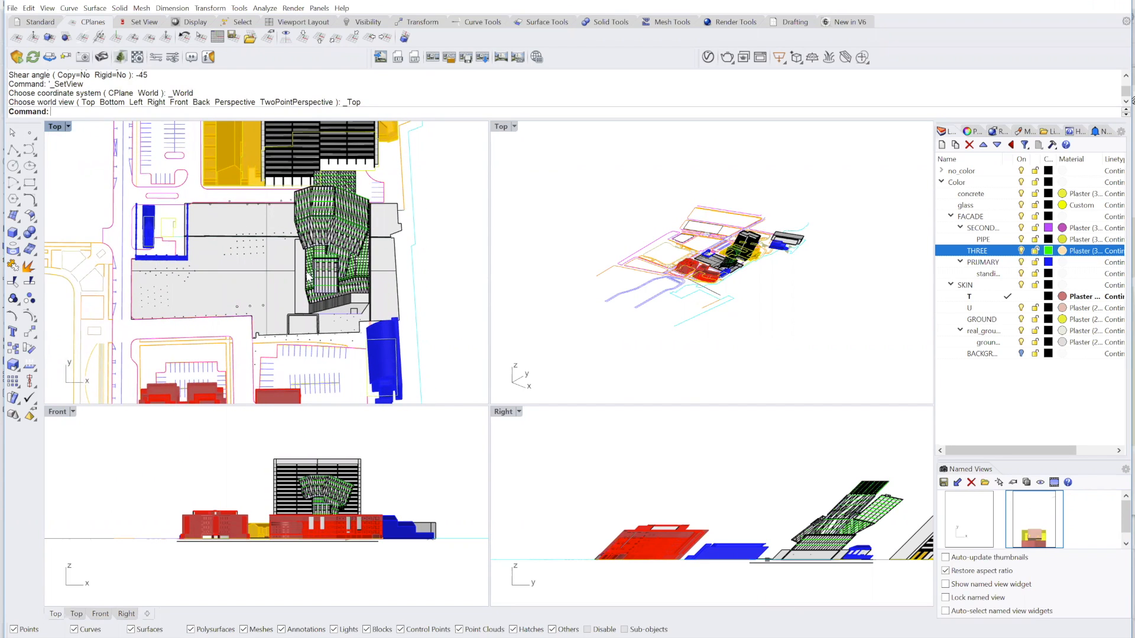
scroll(324, 266, "up", 2)
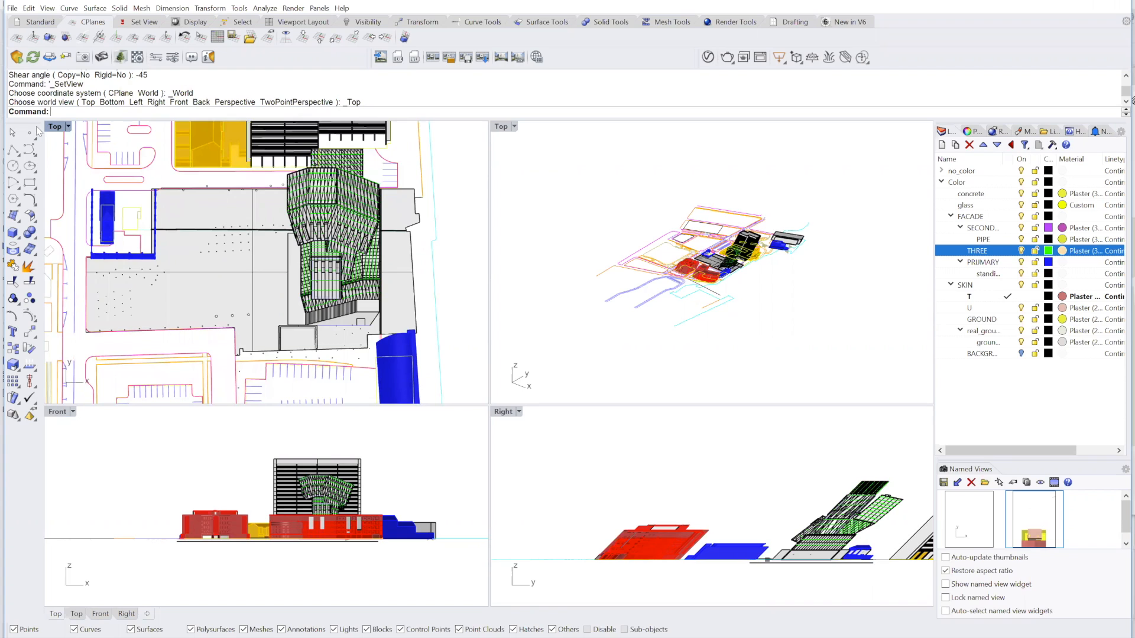
Set the large-scale Top viewport's display mode to Copy of Rendered 01 and reframe the colored building.
left_click(68, 127)
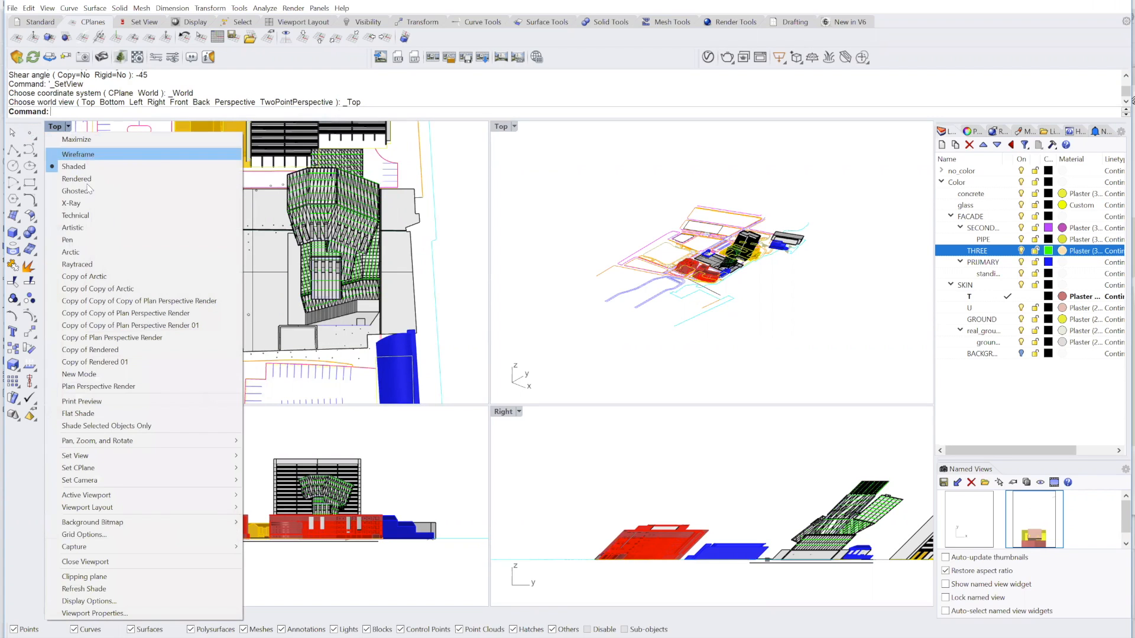
left_click(117, 362)
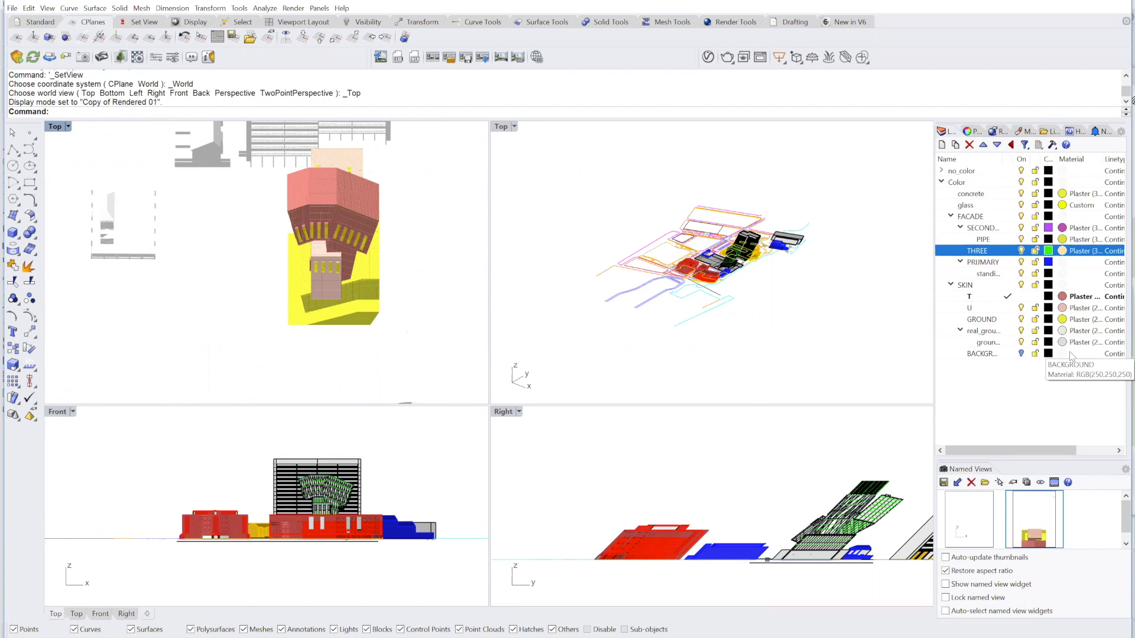
scroll(396, 281, "up", 2)
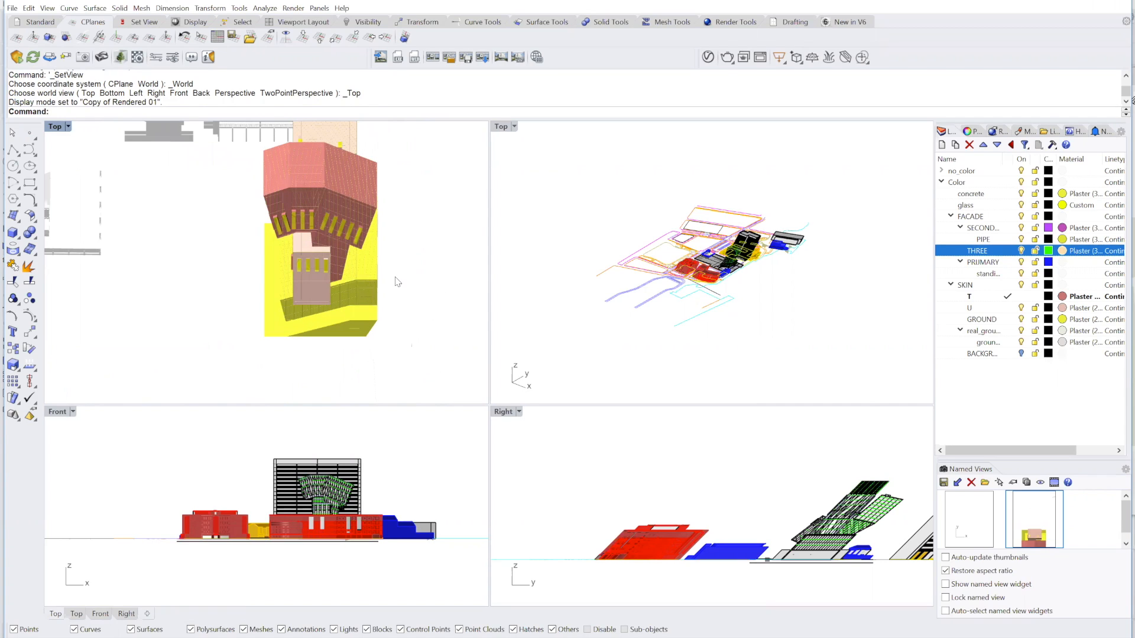
right_click_drag(414, 239, 362, 271)
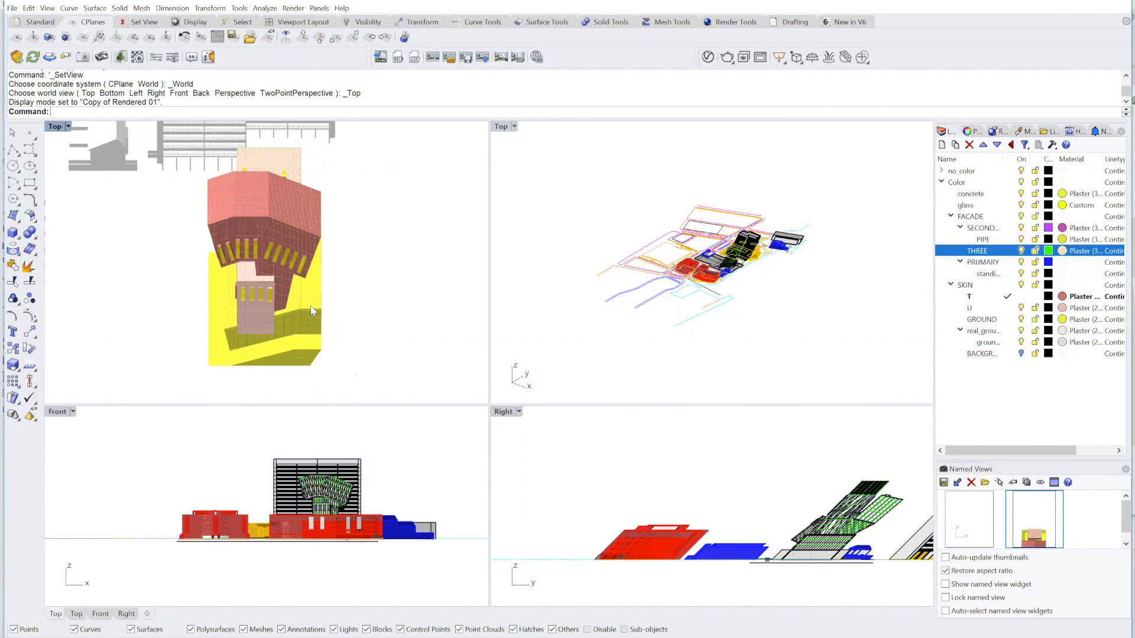
In the document properties, set the Copy of Rendered 01 display mode's ambient color to dark gray, RGB 35, 35, 35.
type("DocumentProperties")
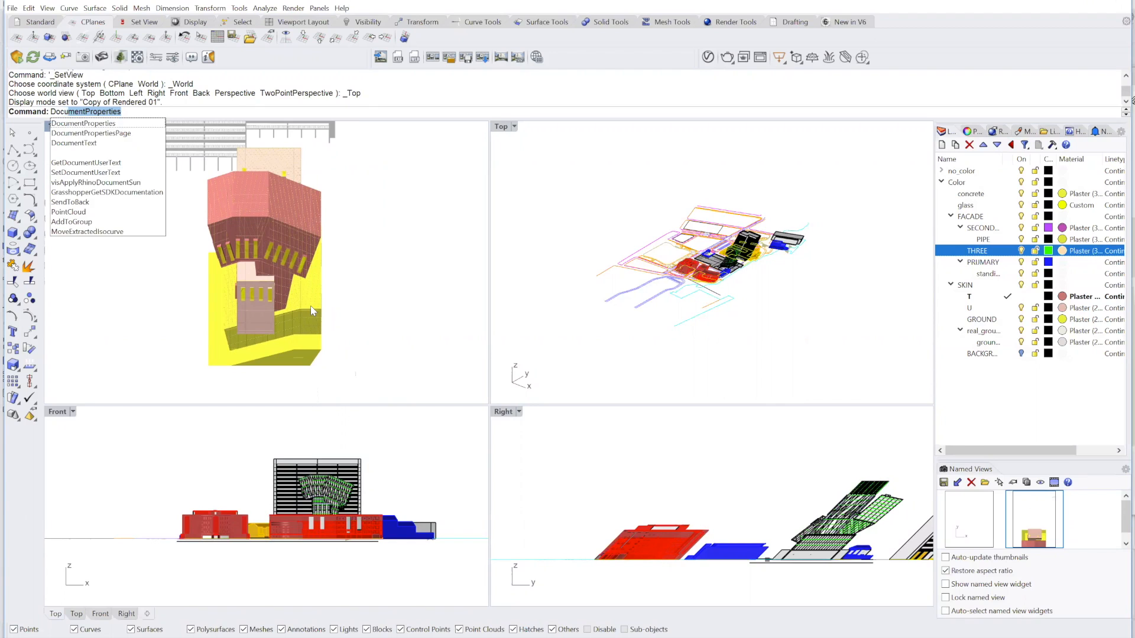
key("Return")
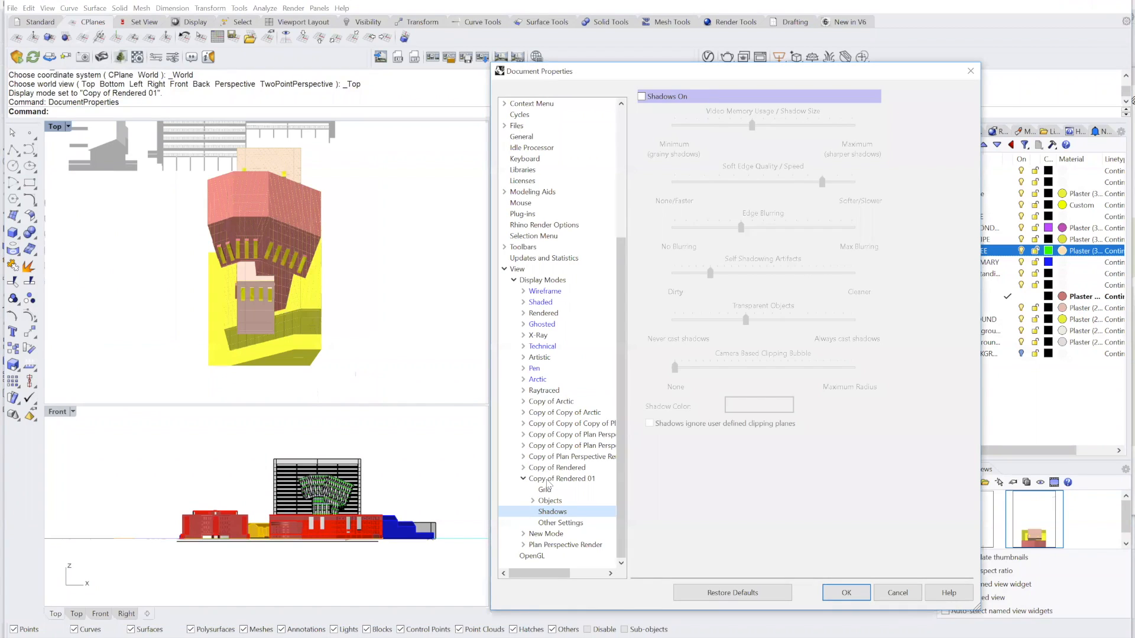
left_click(549, 480)
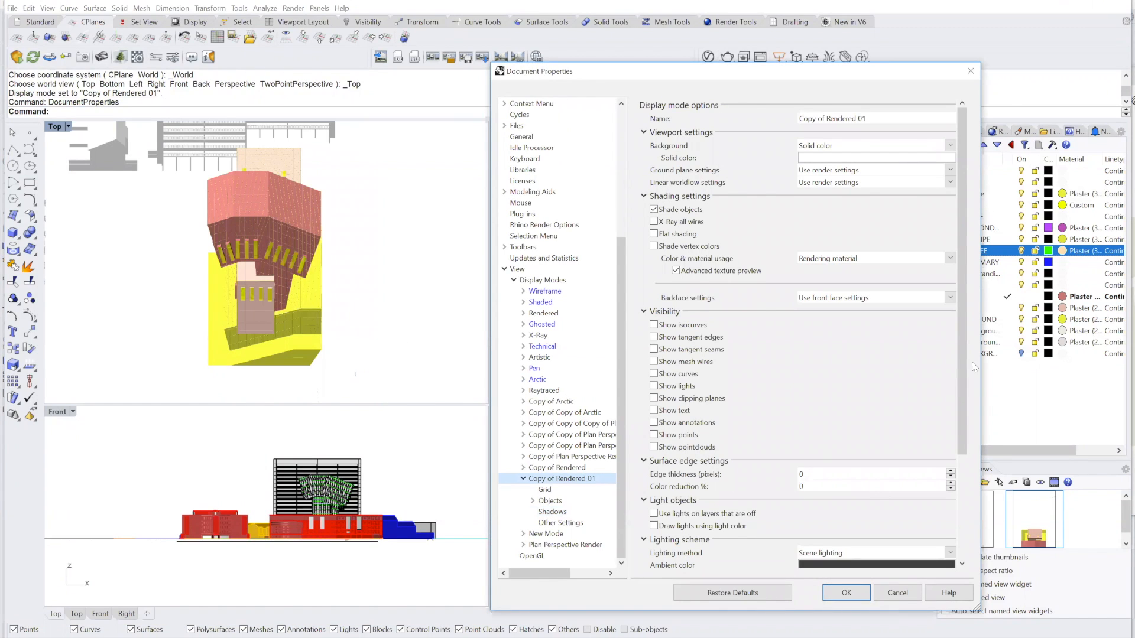
scroll(961, 363, "down", 4)
left_click(828, 460)
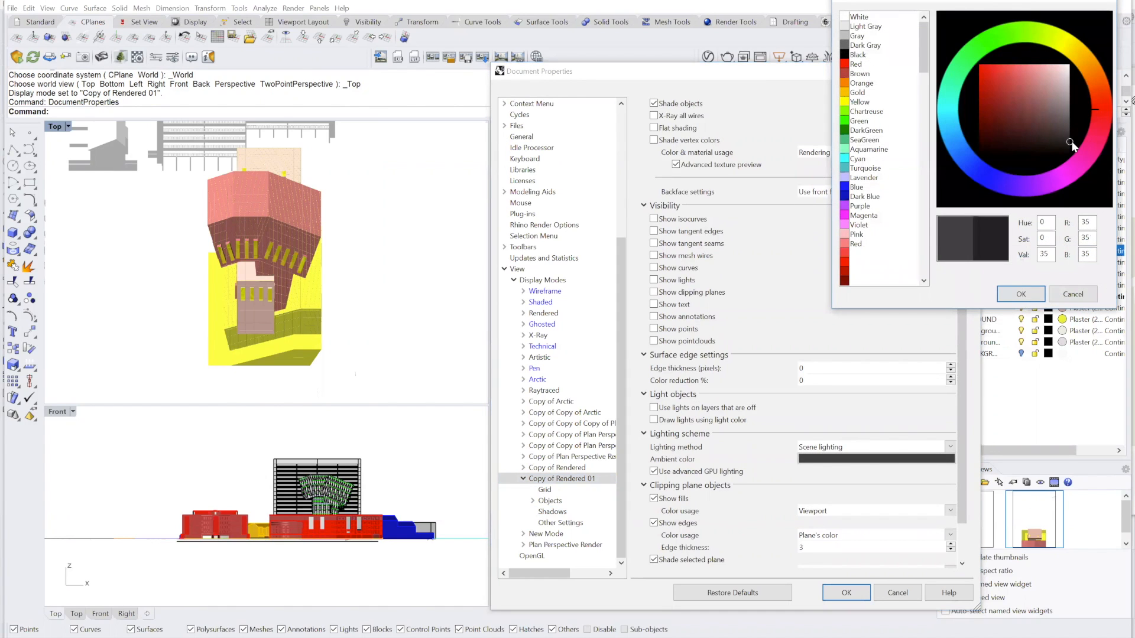
left_click(1020, 294)
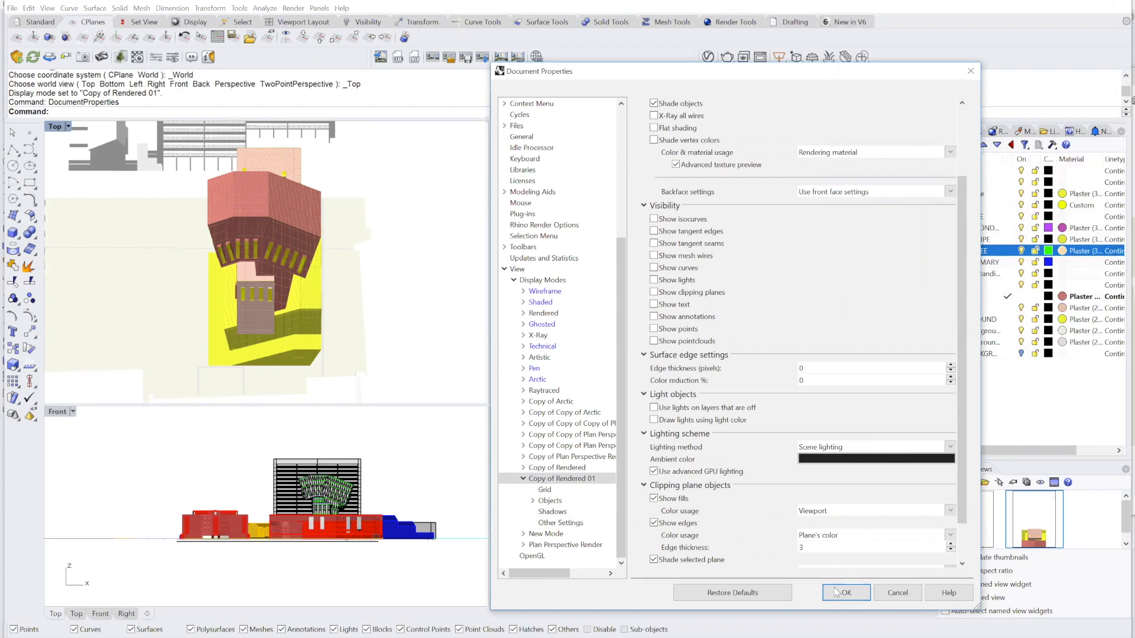
Start exporting the Copy of Rendered 01 display mode as an INI file, cancel the export, and accept the document properties.
left_click(522, 480)
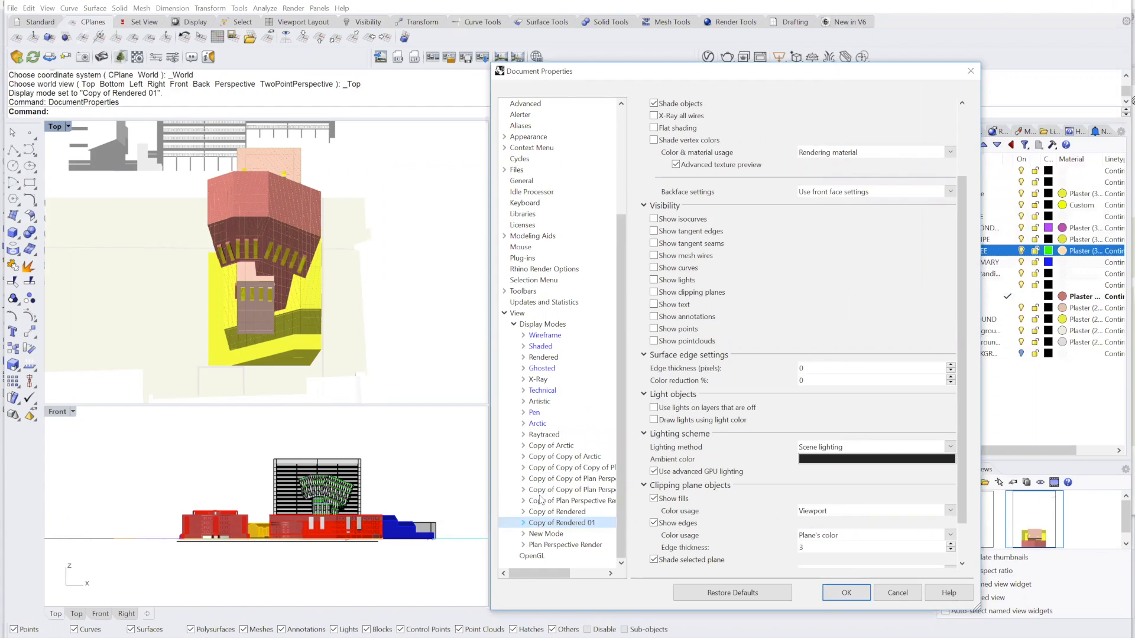
left_click(525, 326)
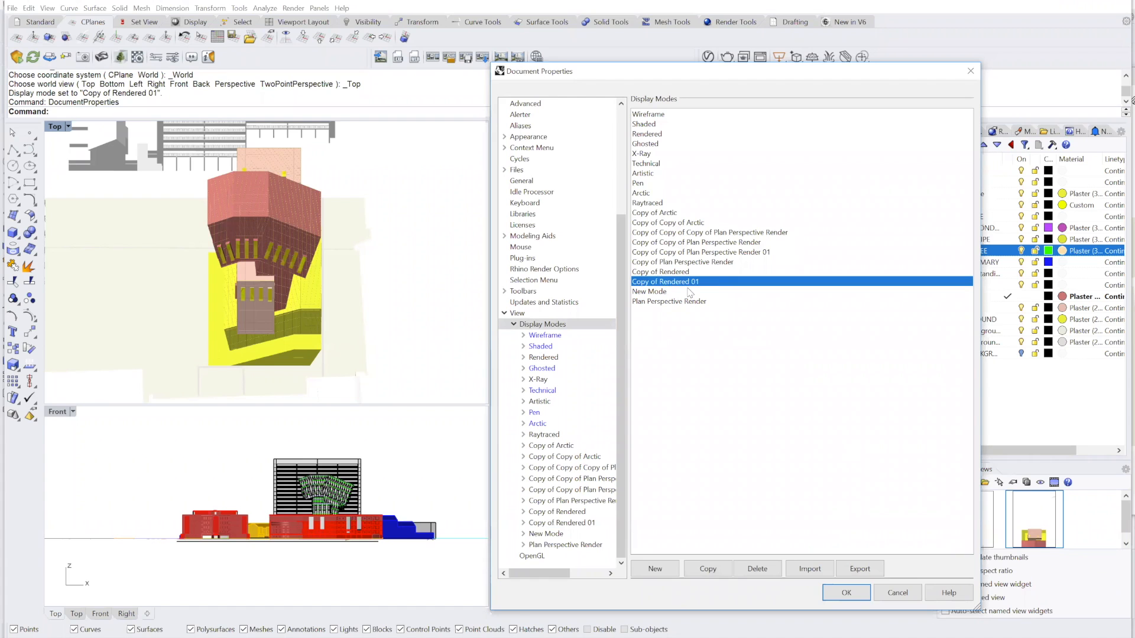
left_click(860, 568)
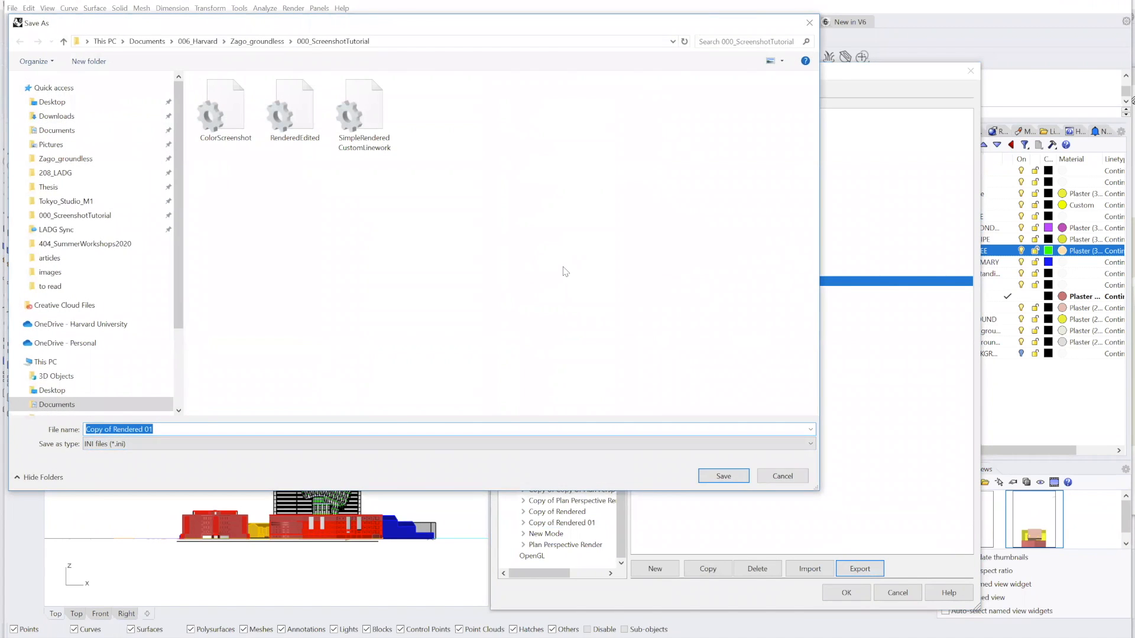
key("Escape")
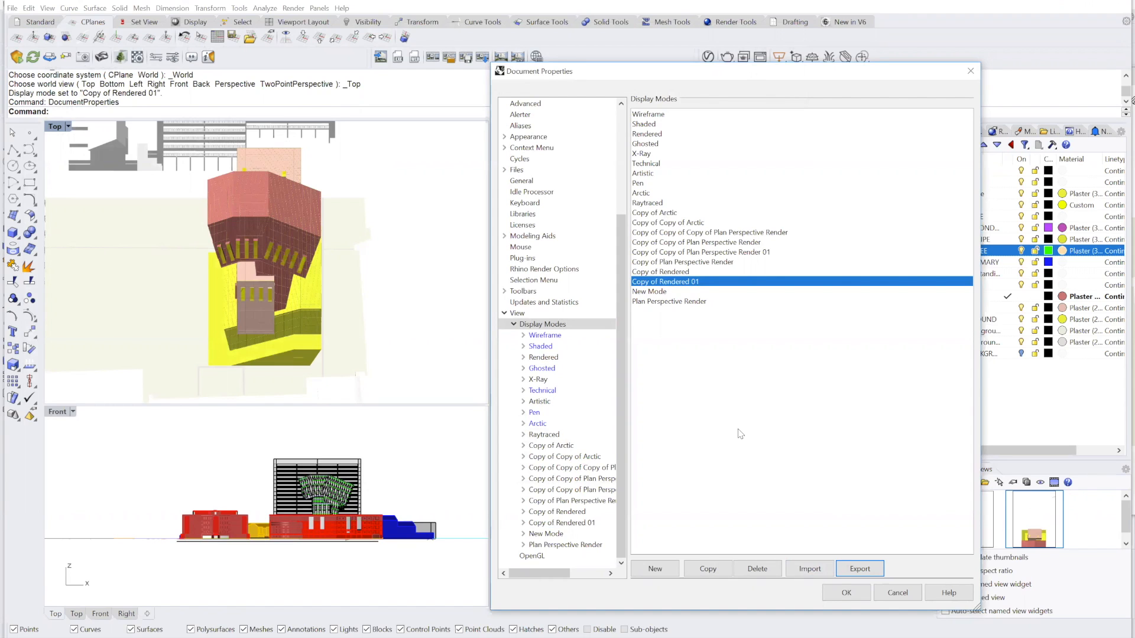
left_click(844, 593)
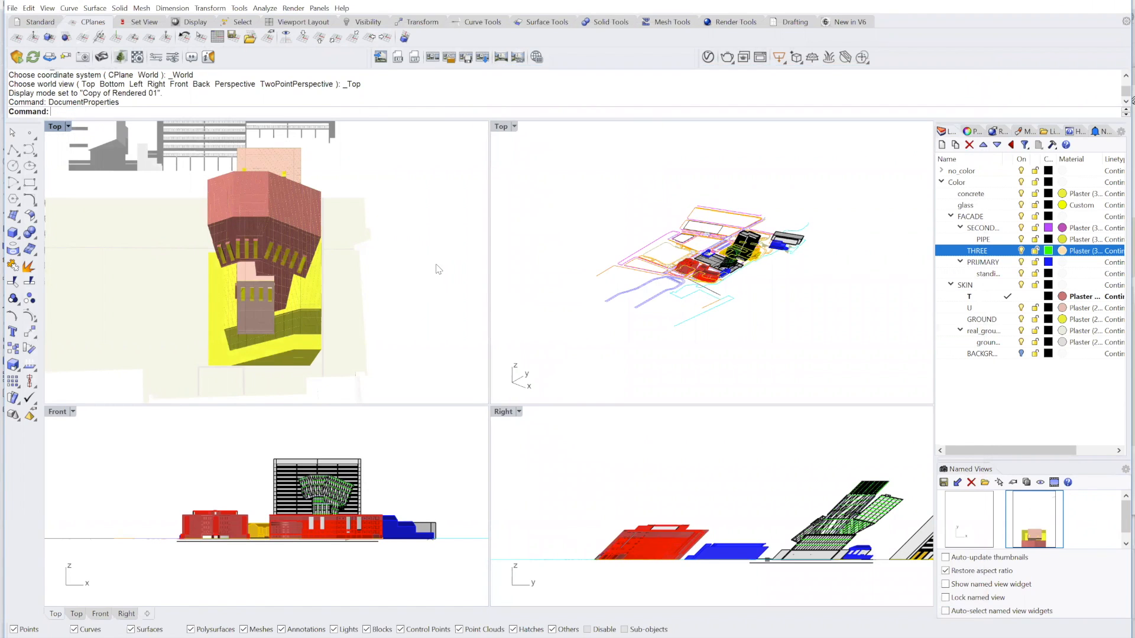
Narrow the rendered Top viewport to portrait proportions by moving its border with the neighboring viewport.
right_click_drag(442, 269, 436, 264)
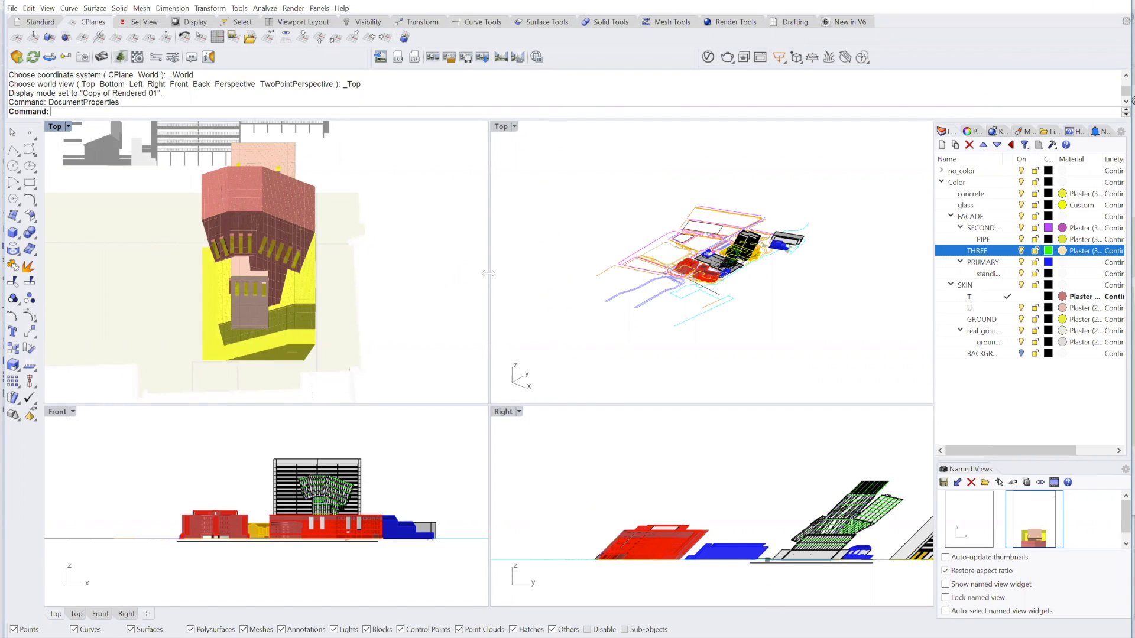
left_click_drag(490, 272, 268, 268)
left_click(109, 261)
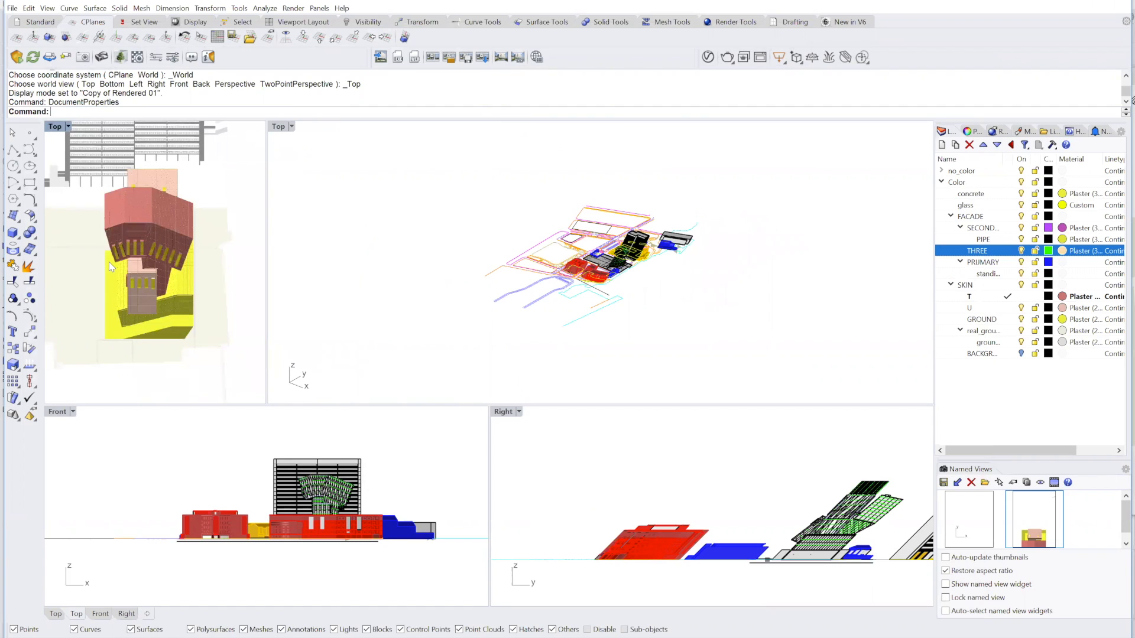
Frame the colored building centrally in the narrowed Top viewport using Pan and small zoom adjustments.
scroll(108, 261, "up", 2)
type("p")
key("Return")
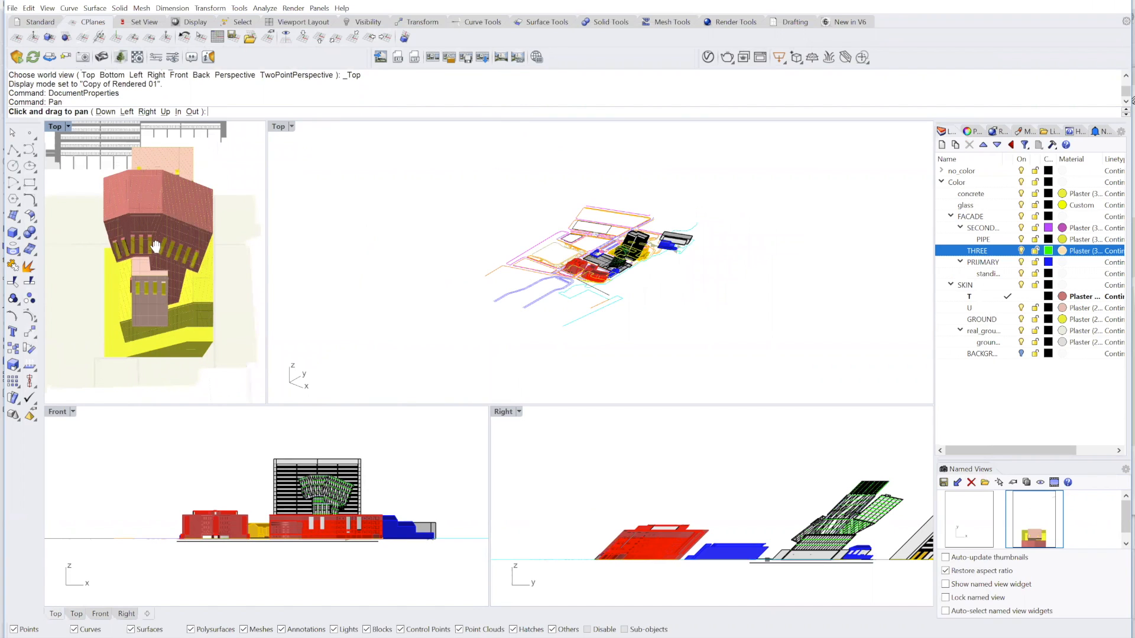
left_click_drag(150, 246, 140, 238)
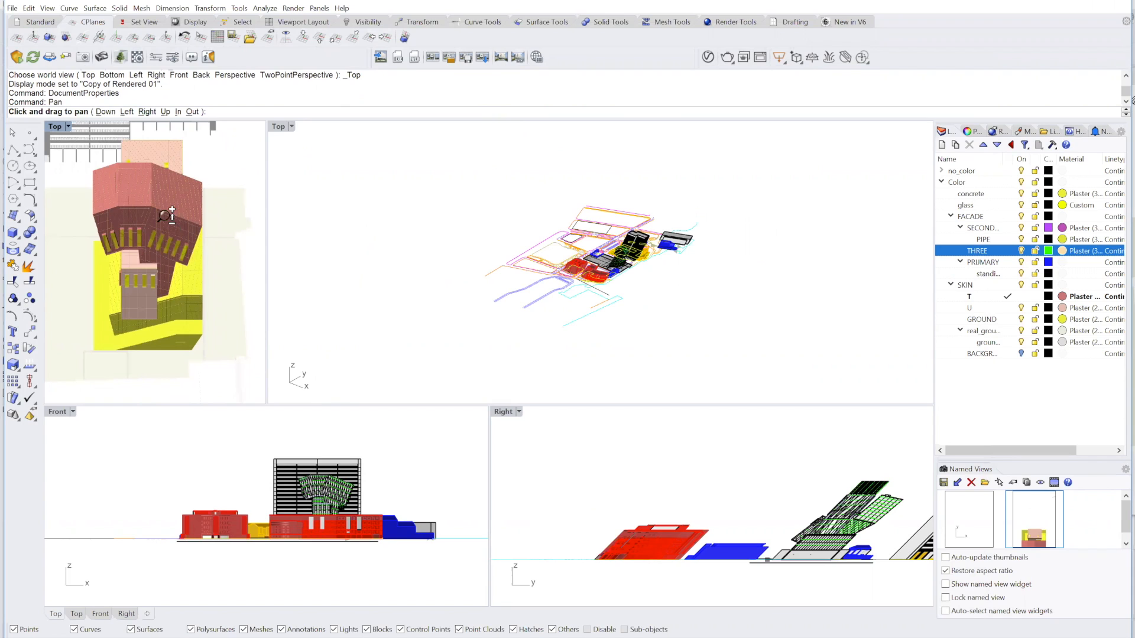
key("Escape")
scroll(169, 221, "down", 3)
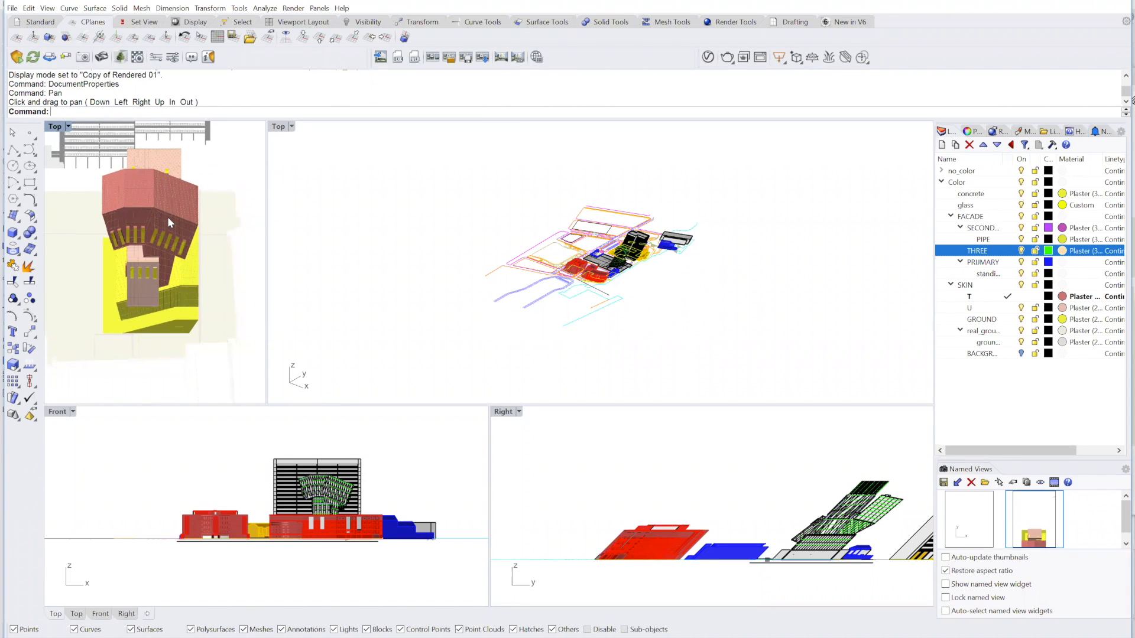
type("p")
key("Return")
left_click_drag(174, 225, 176, 235)
key("Escape")
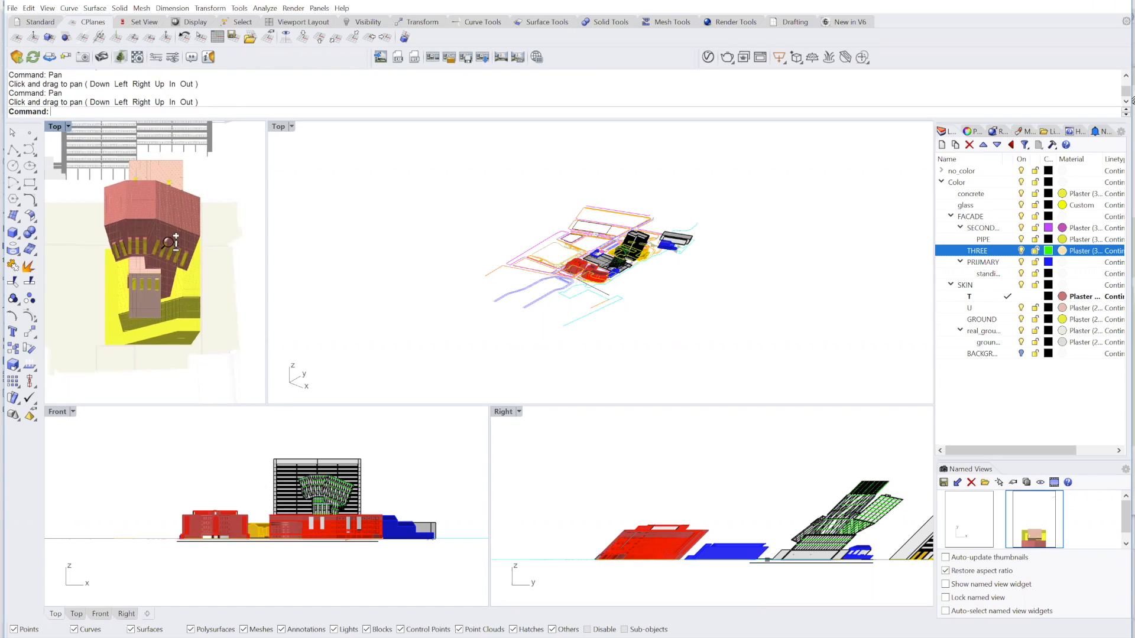
scroll(169, 241, "up", 2)
key("Return")
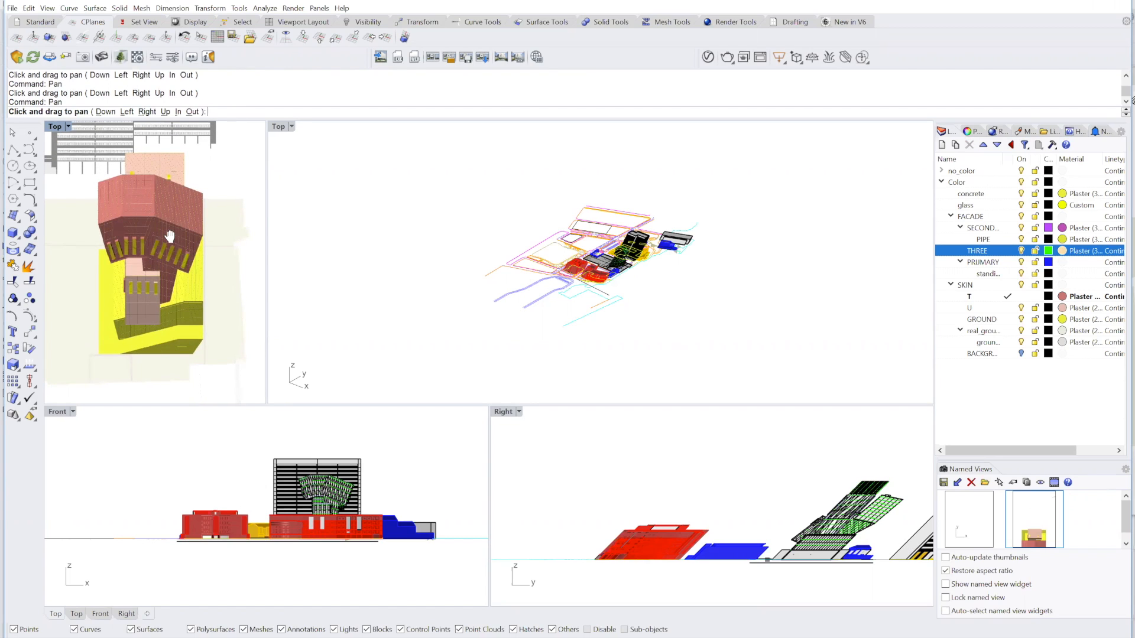
left_click_drag(170, 236, 168, 239)
key("Escape")
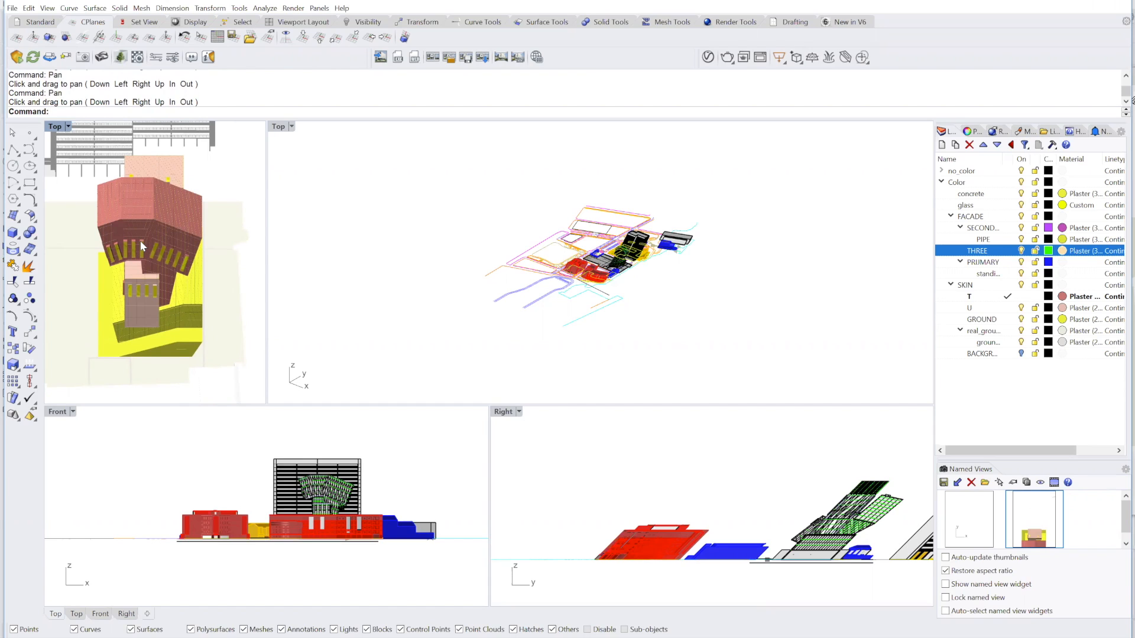
Check the -ViewCaptureToFile size options, and compare the width and height of the two Top viewports in their properties.
type("-View")
key("Return")
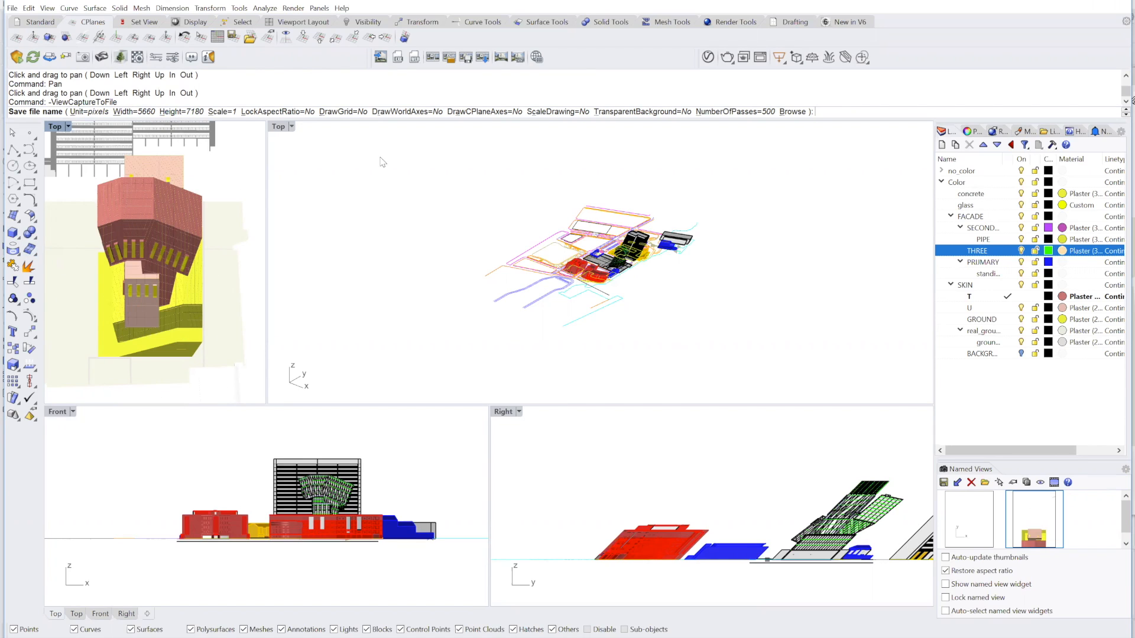
key("Escape")
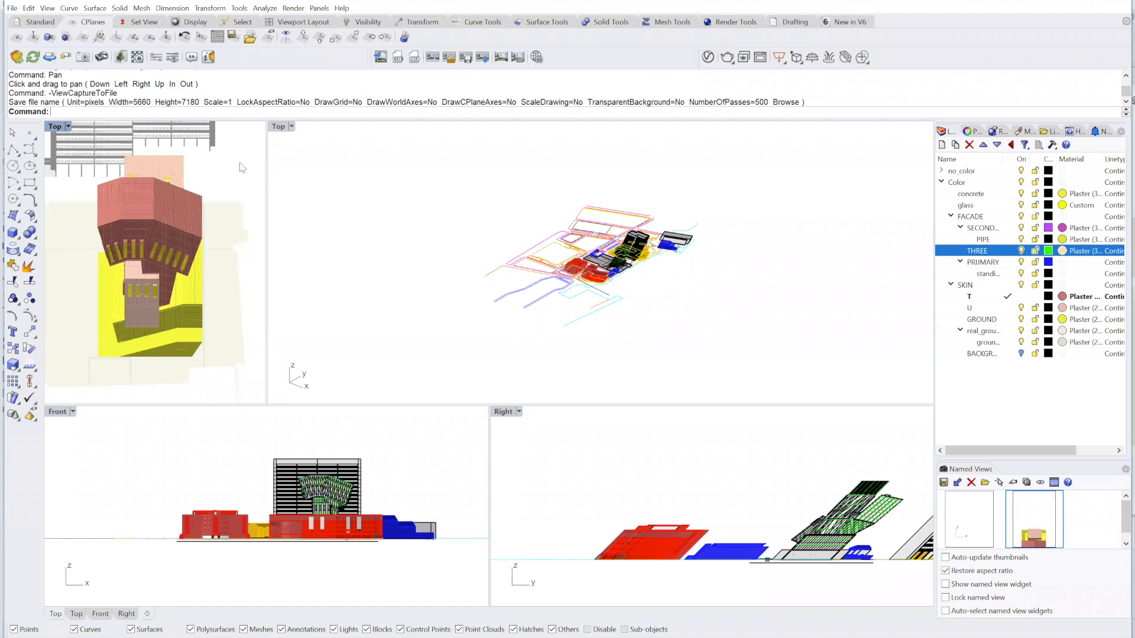
left_click(973, 132)
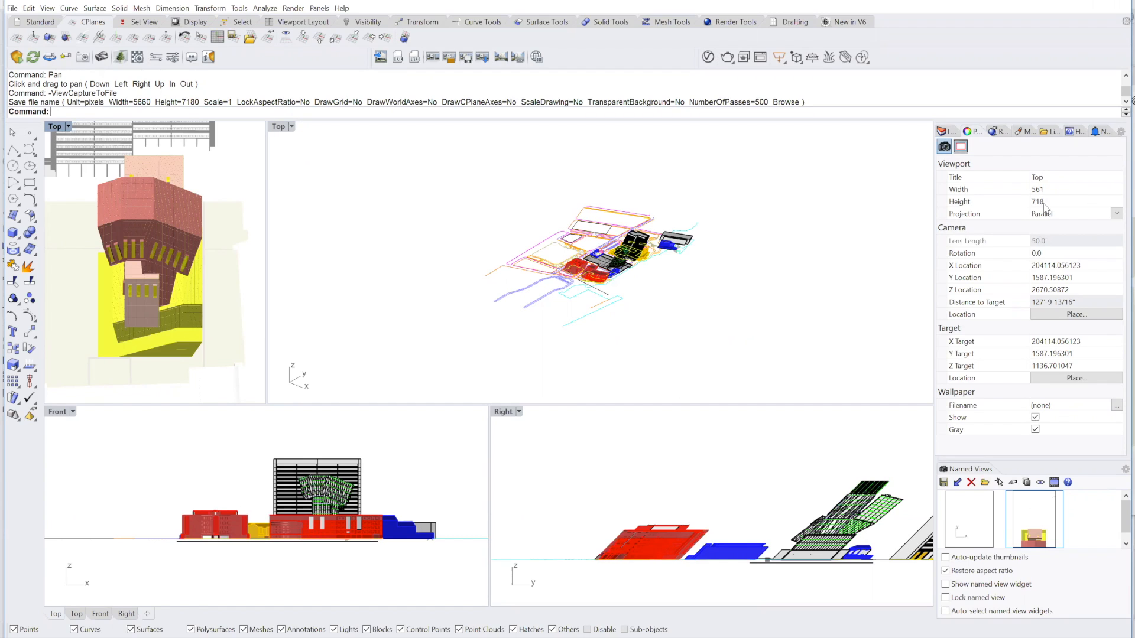
left_click(279, 128)
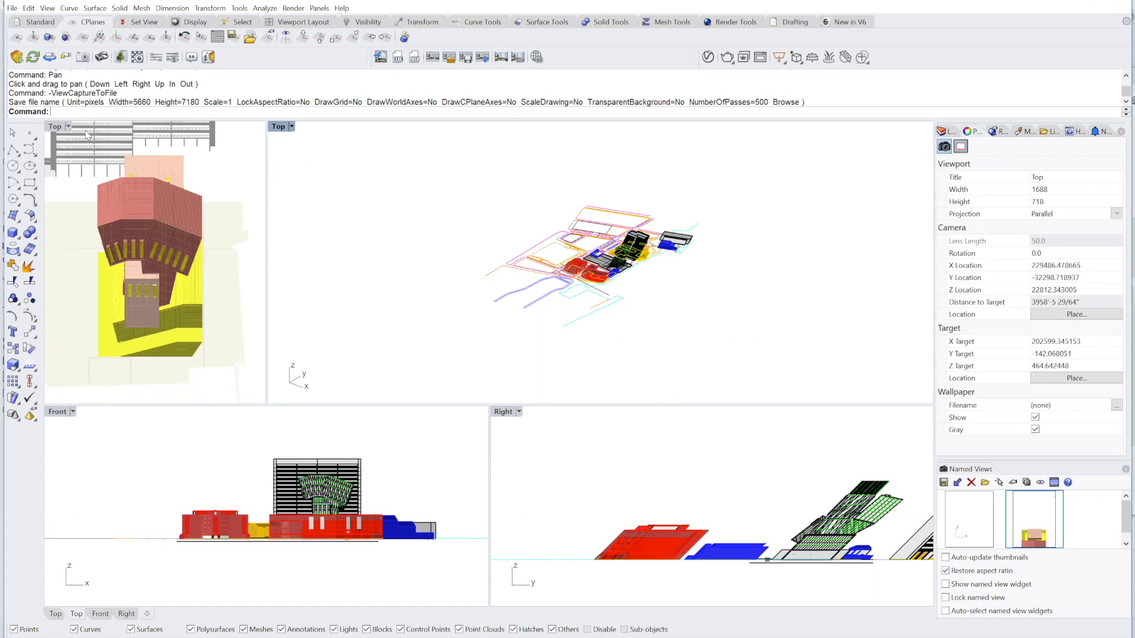
left_click(55, 127)
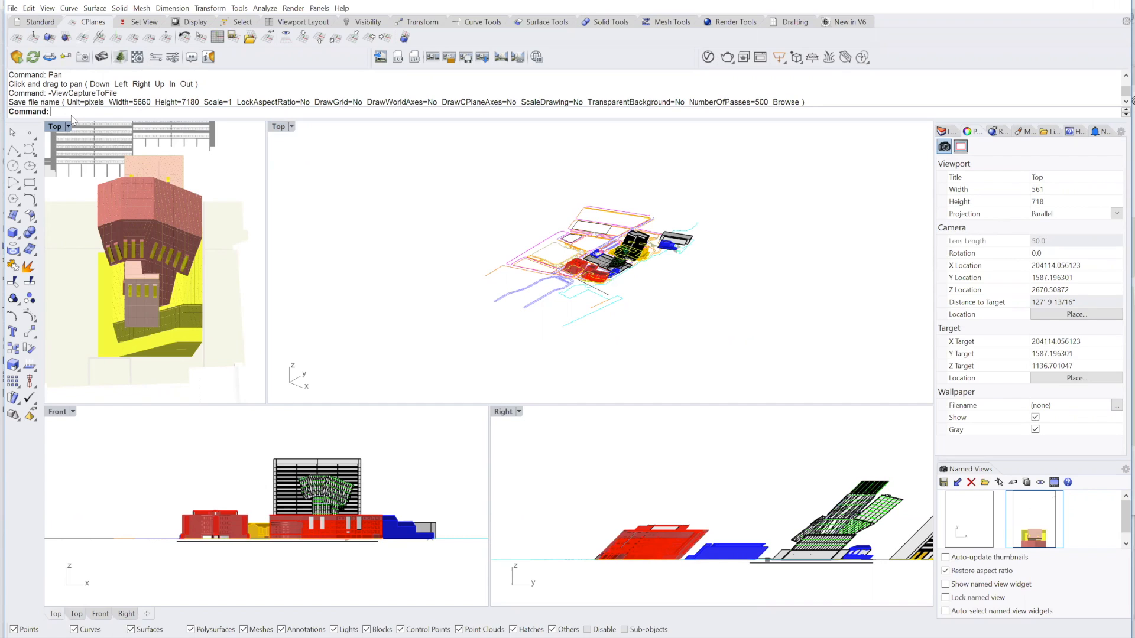
Start -ViewCaptureToFile for the rendered Top viewport with a width of 10000 and a height of 14000 pixels.
key("Up")
key("Return")
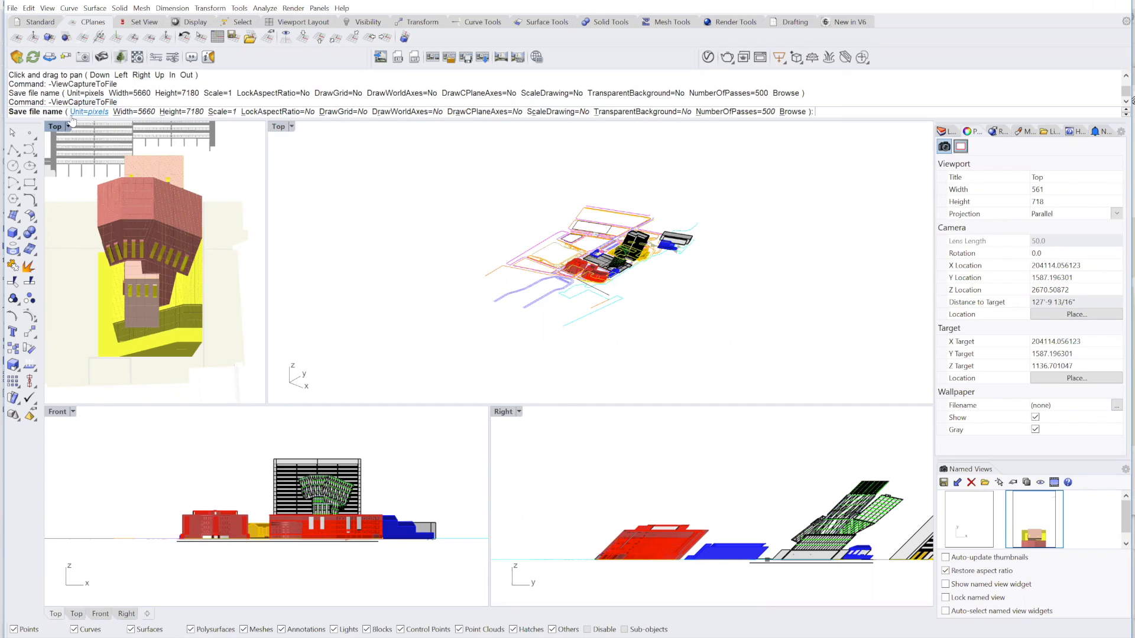
left_click(134, 112)
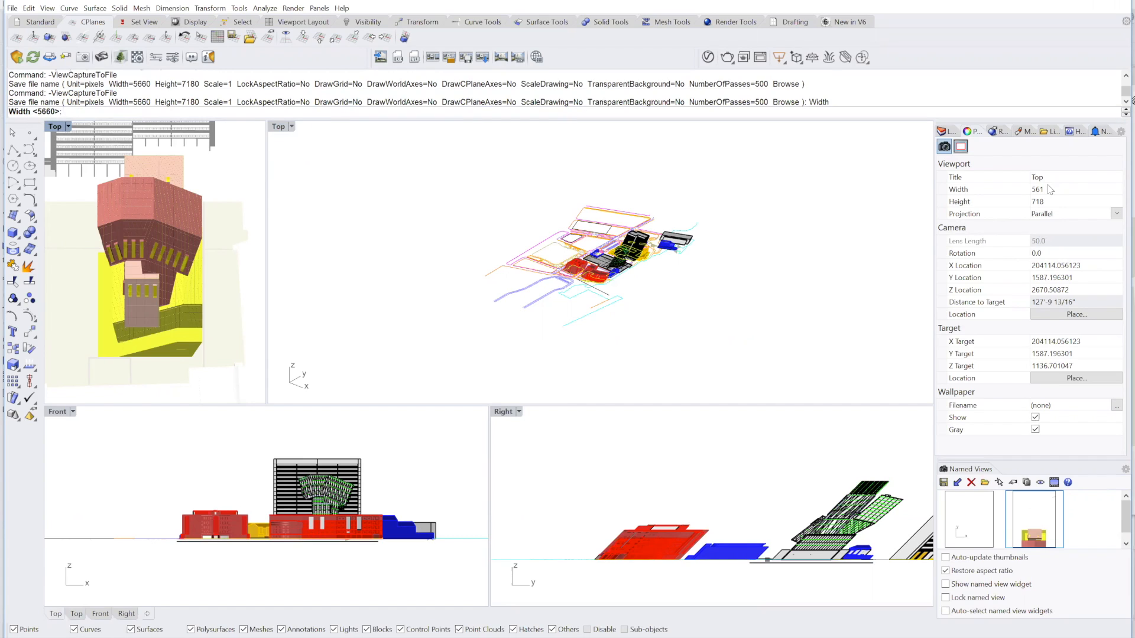
type("10000")
key("Return")
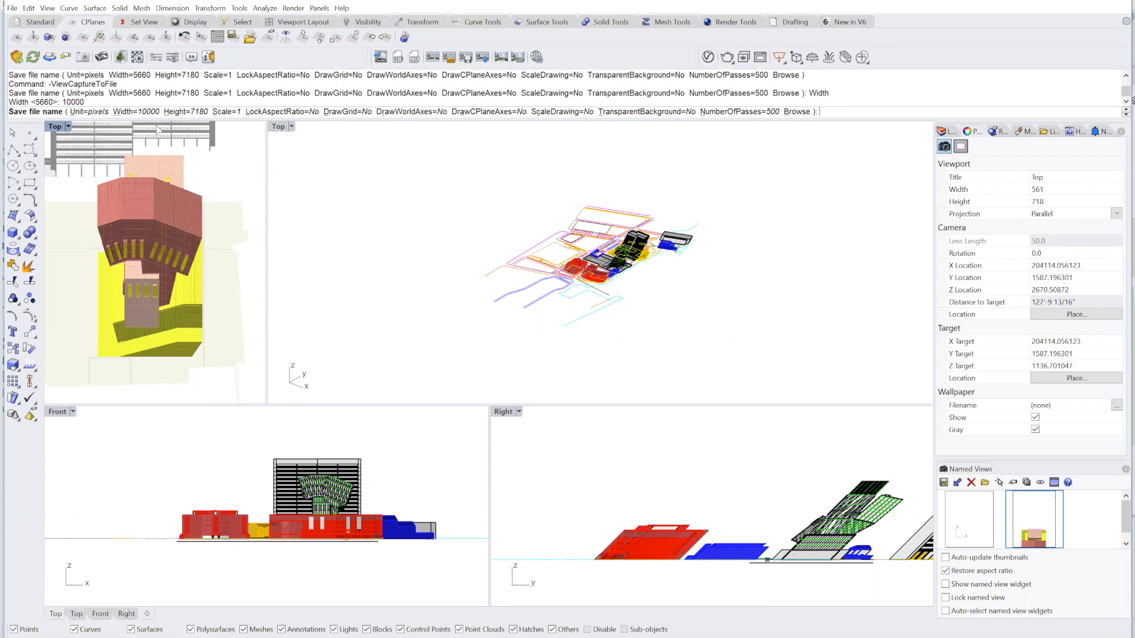
type("h")
key("Return")
type("14000")
key("Return")
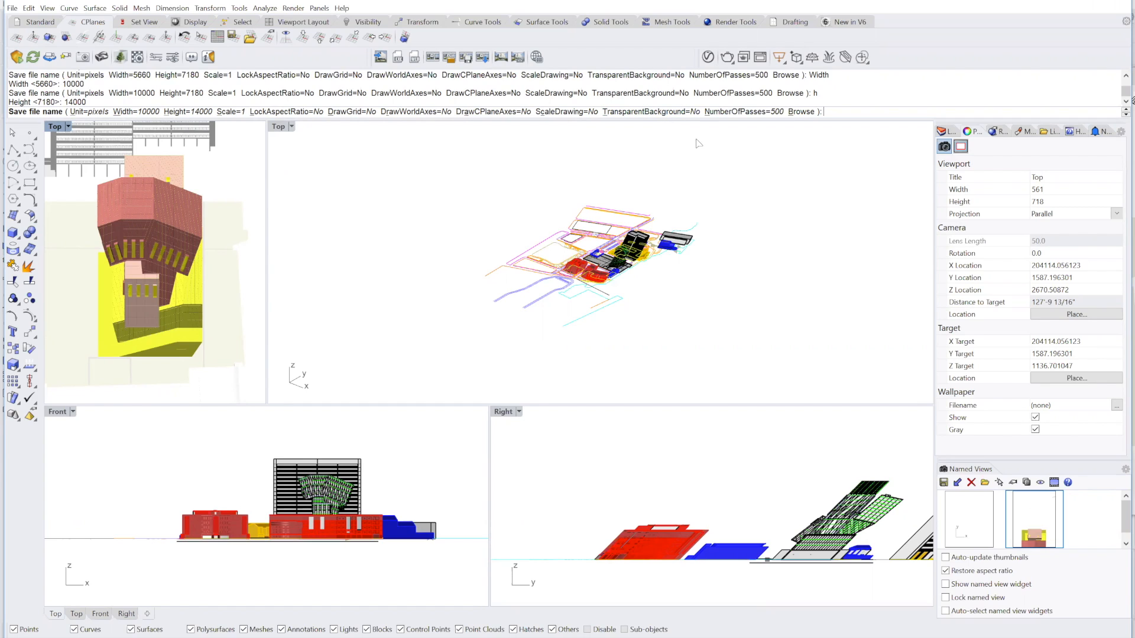
Enable the transparent background for the capture and save it as the PNG file test9 in the 000_ScreenshotTutorial folder.
left_click(675, 112)
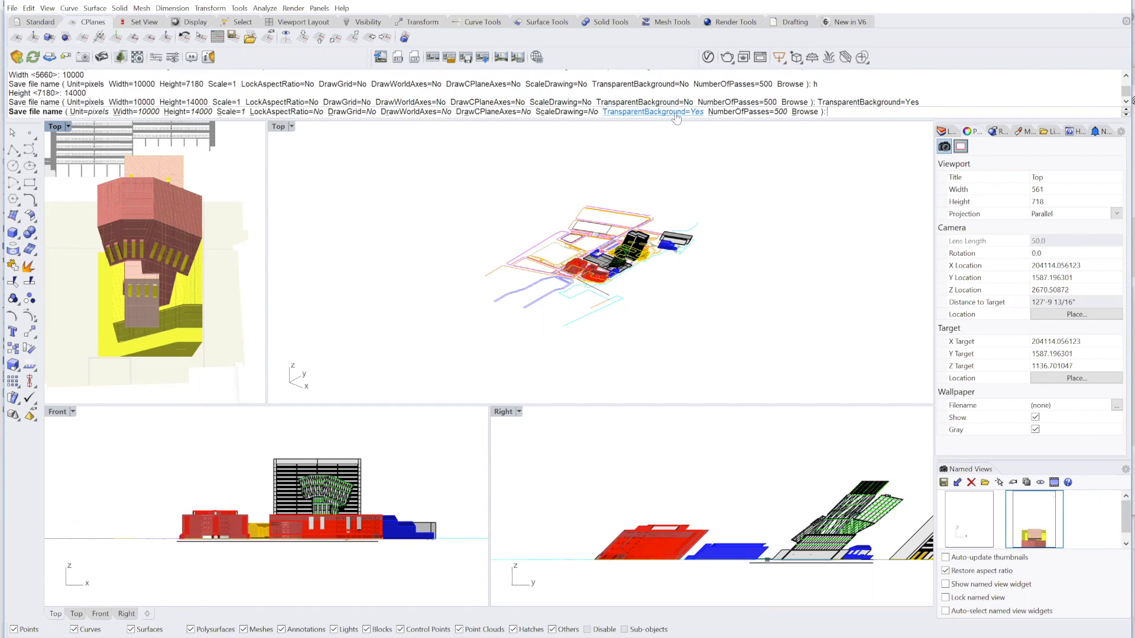
left_click(803, 113)
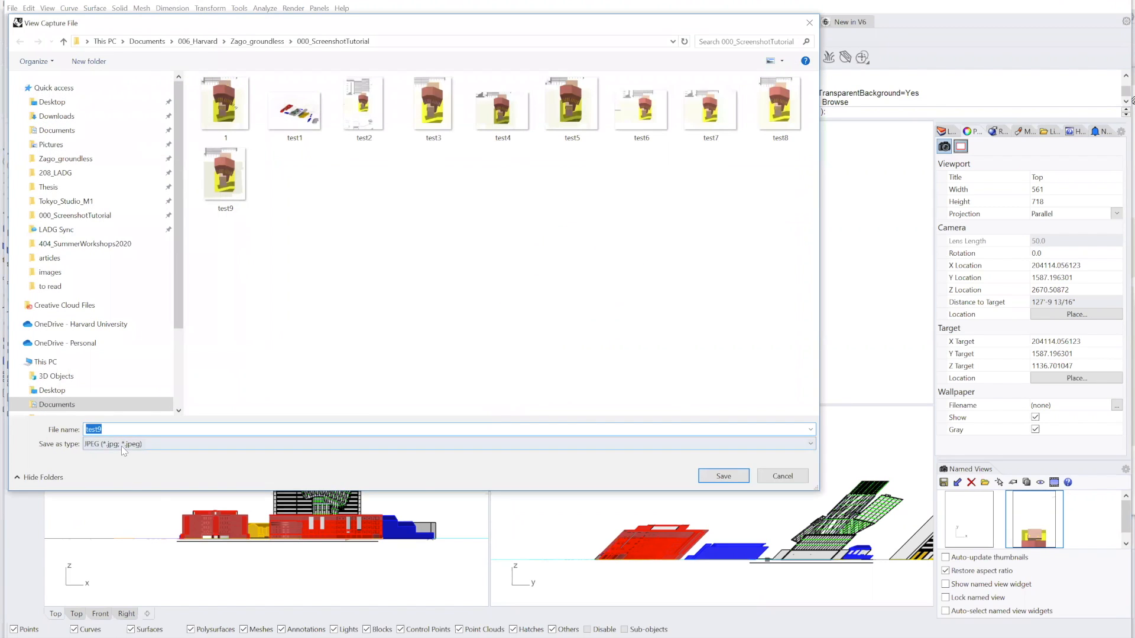
left_click(125, 444)
left_click(124, 456)
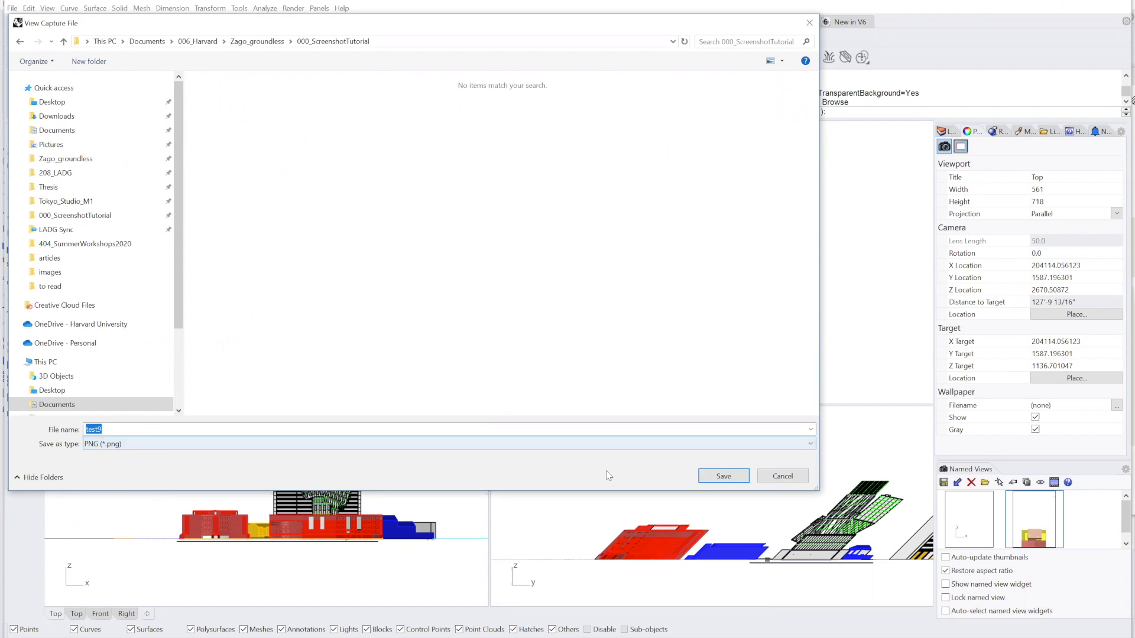
left_click(726, 480)
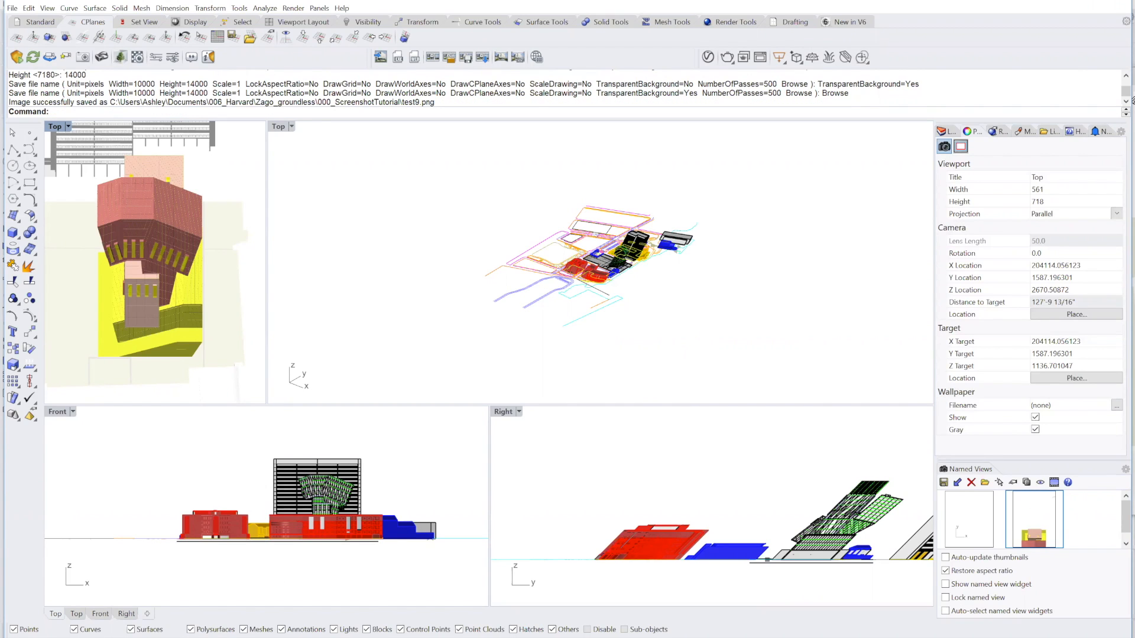
Open the test9 PNG from File Explorer, examine its linework resolution up close, close it, and return to Rhino's wireframe Top viewport.
key("alt+Tab")
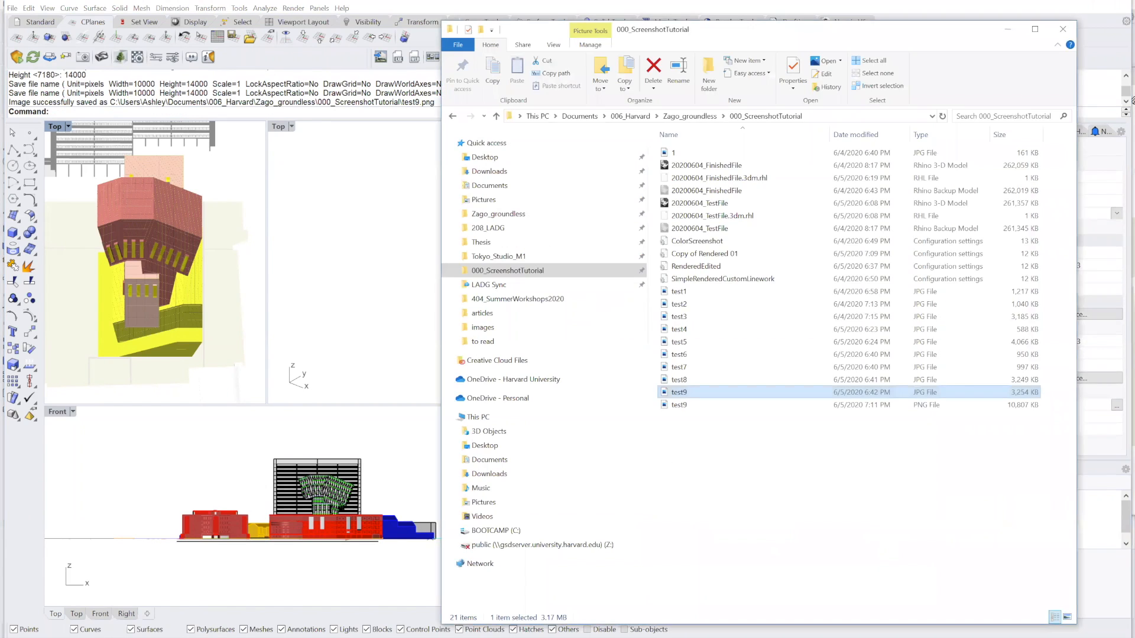
left_click(703, 407)
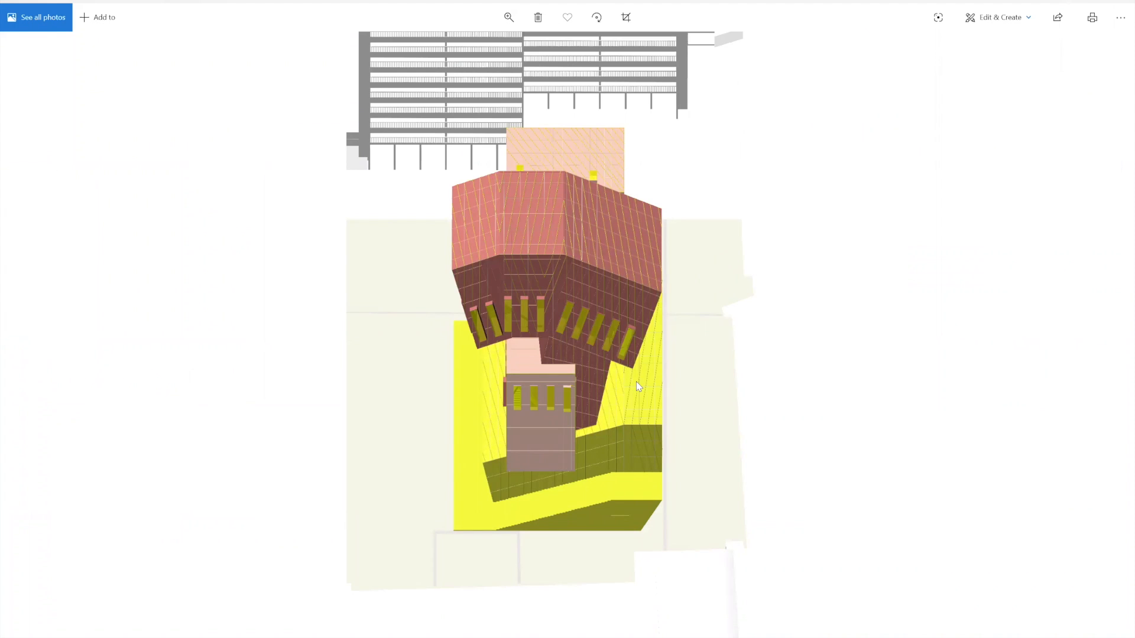
scroll(635, 381, "up", 3)
scroll(636, 387, "up", 5)
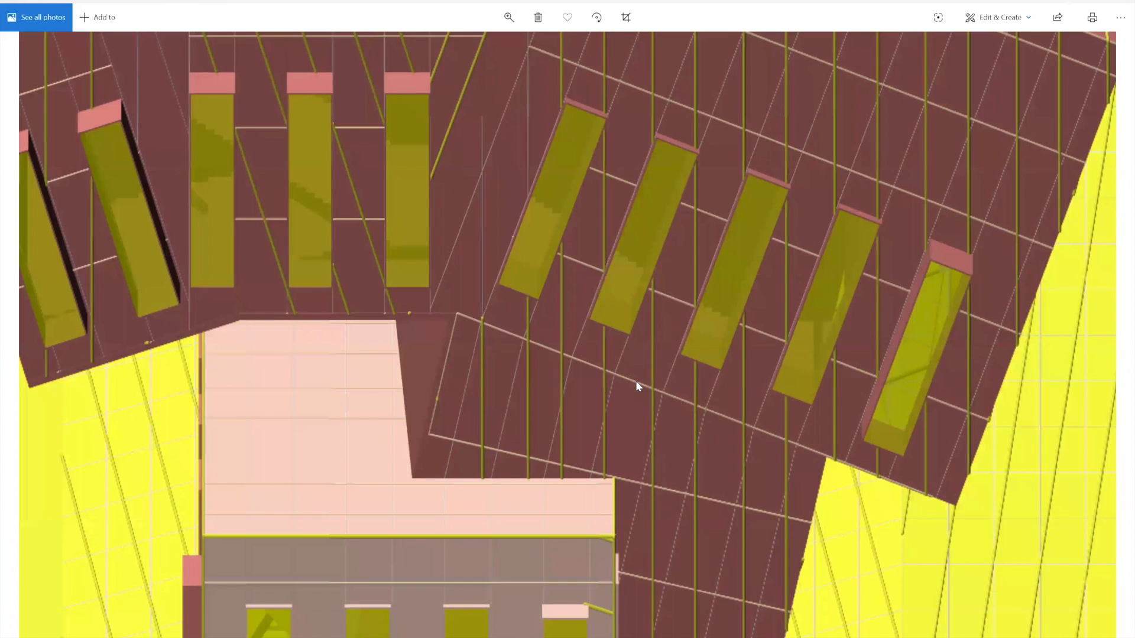
scroll(636, 382, "up", 5)
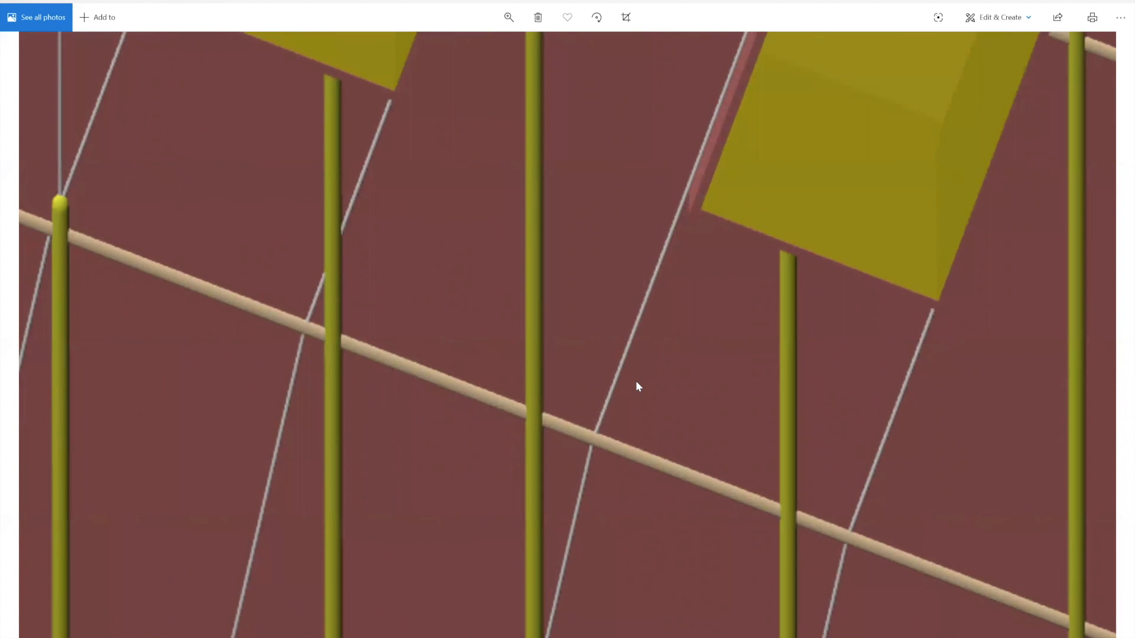
scroll(637, 385, "down", 5)
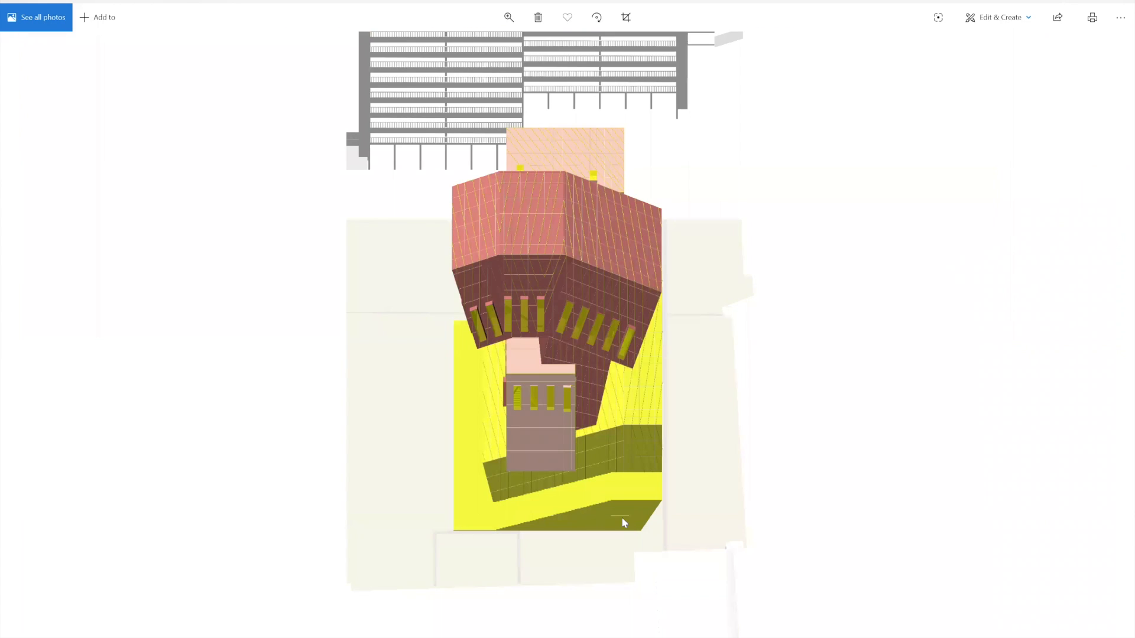
left_click(1111, 3)
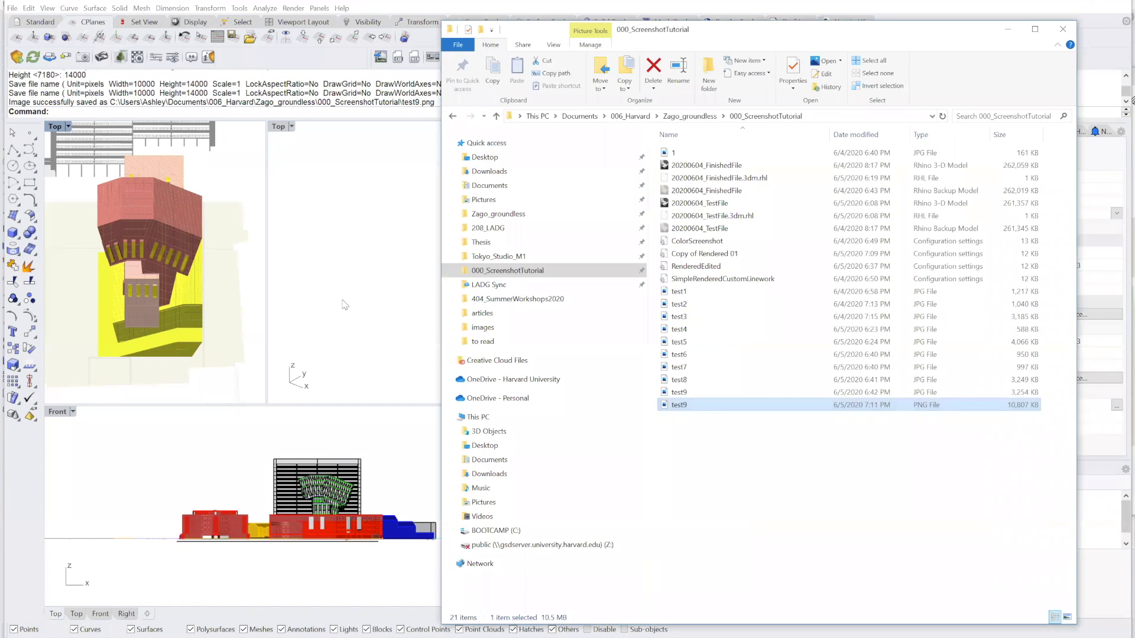
left_click(343, 305)
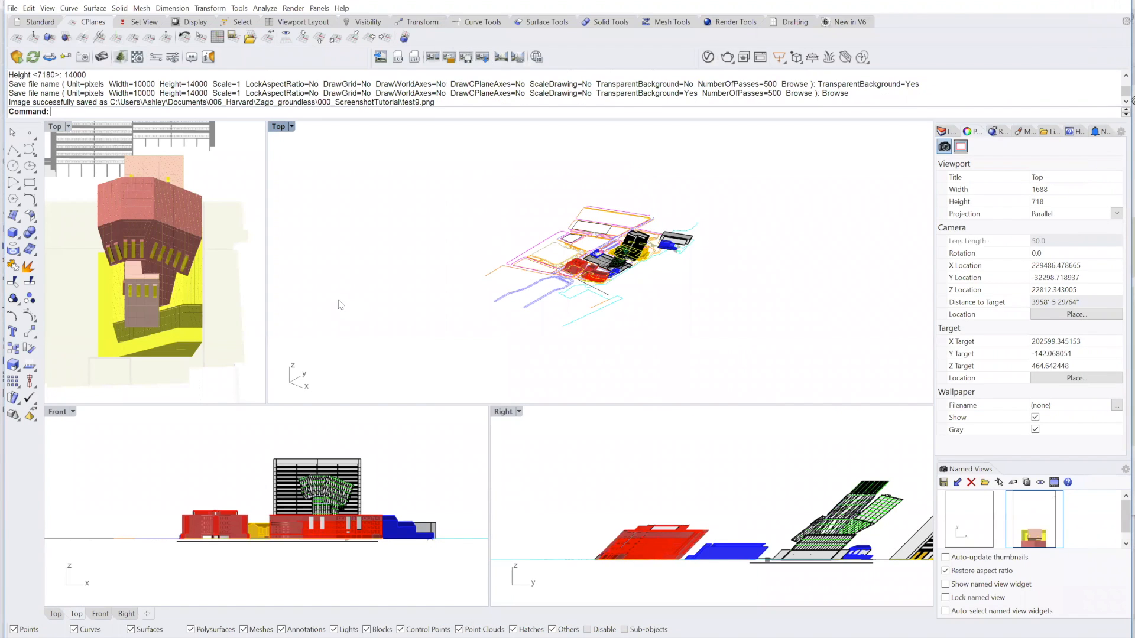